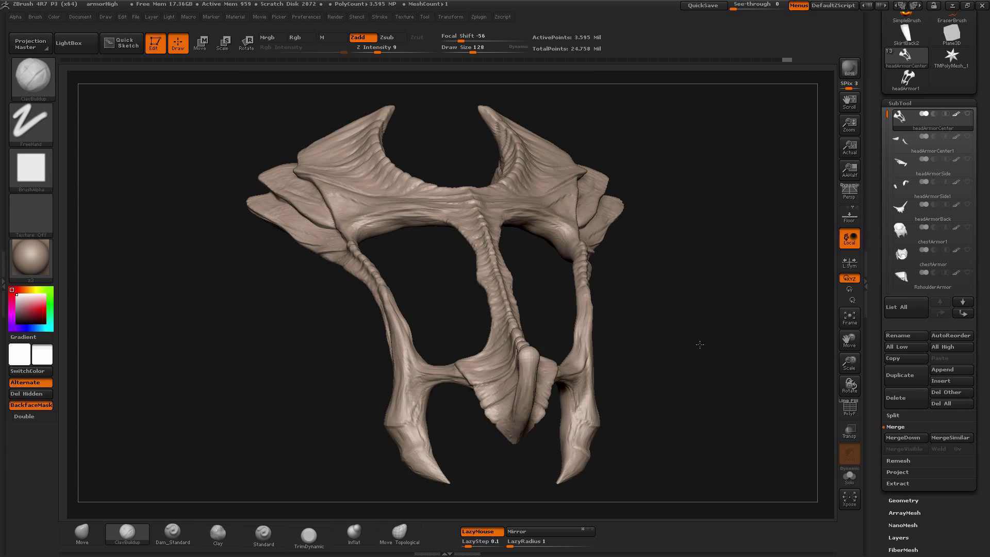
- Set the Orb_Cracks brush to draw size 20 and carve fine creases into the layered side plates of the head armor
{"action": "mouse_move", "coordinate": [237, 323]}
{"action": "left_mouse_down", "text": "alt"}
{"action": "mouse_move", "coordinate": [227, 349]}
{"action": "mouse_move", "coordinate": [258, 352]}
{"action": "mouse_move", "coordinate": [298, 394]}
{"action": "mouse_move", "coordinate": [296, 404]}
{"action": "mouse_move", "coordinate": [261, 415]}
{"action": "mouse_move", "coordinate": [444, 439]}
{"action": "left_mouse_up", "text": "alt"}
{"action": "key", "text": "["}
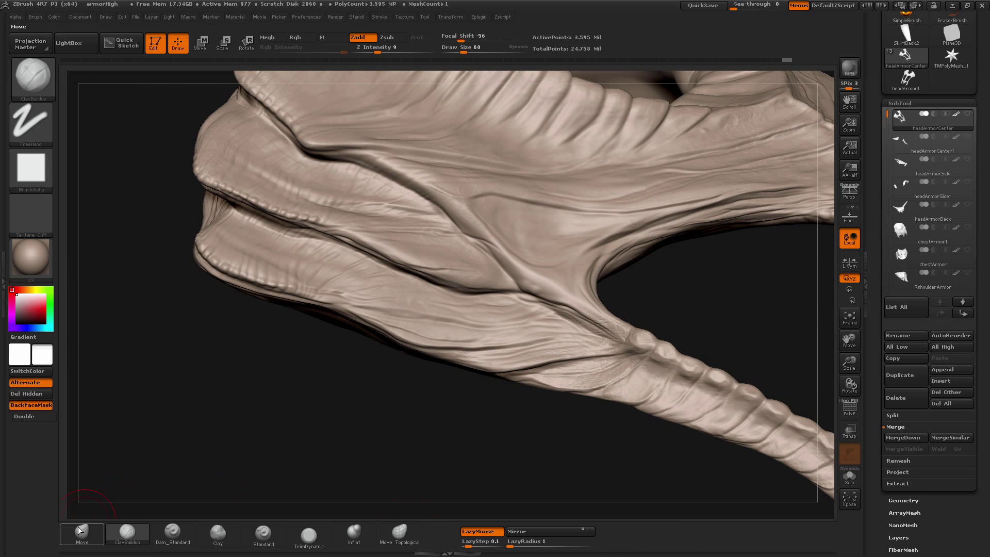
{"action": "key", "text": "b"}
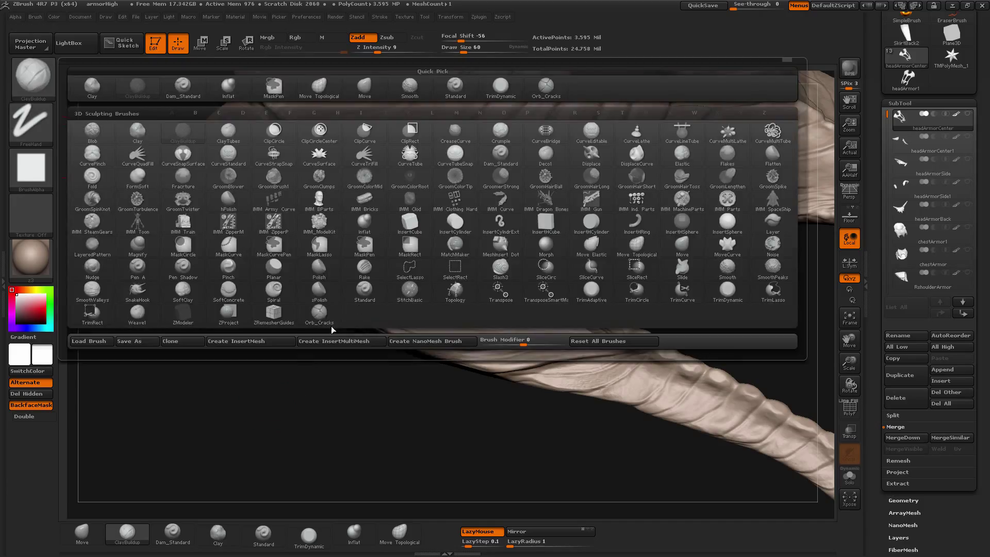
{"action": "left_click", "coordinate": [320, 316]}
{"action": "mouse_move", "coordinate": [310, 401]}
{"action": "left_mouse_down"}
{"action": "mouse_move", "coordinate": [288, 435]}
{"action": "mouse_move", "coordinate": [291, 405]}
{"action": "left_mouse_up"}
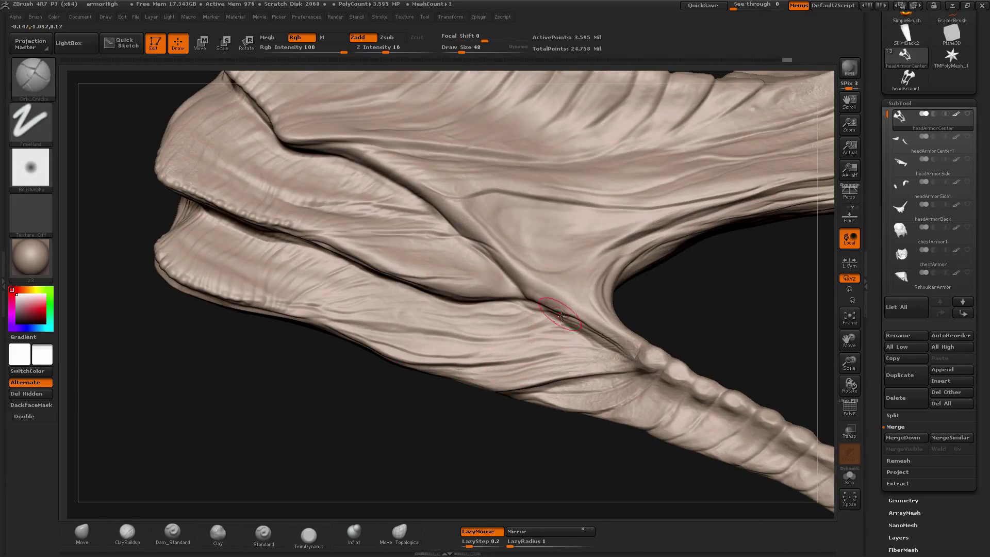
{"action": "key", "text": "bracketleft"}
{"action": "key", "text": "bracketleft"}
{"action": "left_click_drag", "start_coordinate": [553, 339], "coordinate": [464, 337]}
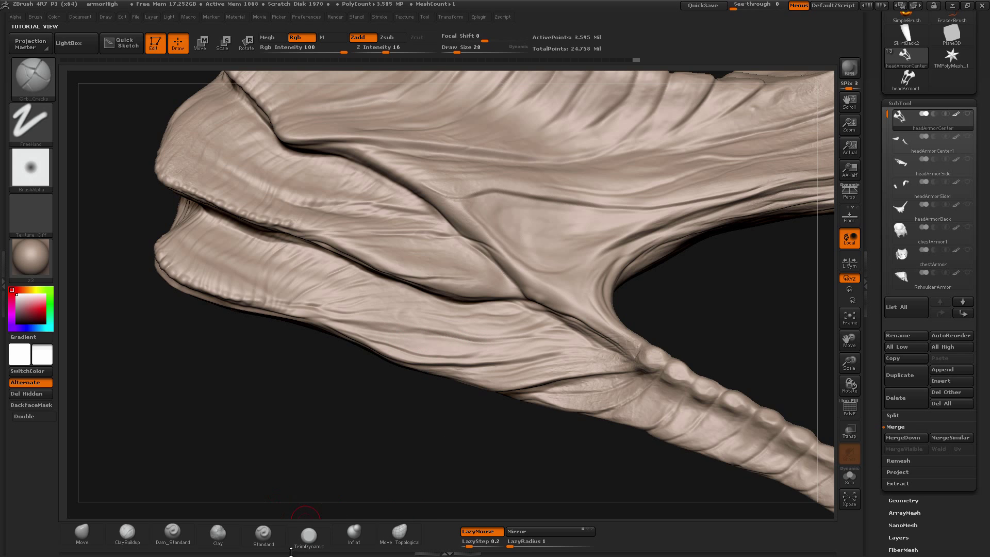
- Carve more creases where the lower side plate meets the beaded strut, using the Orb_Cracks brush at draw size 24
{"action": "left_click", "coordinate": [173, 533]}
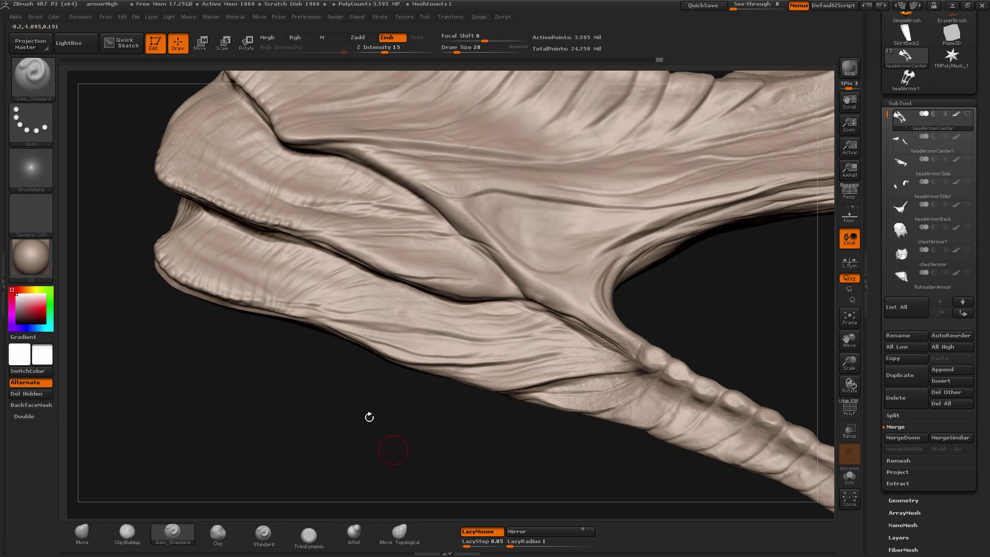
{"action": "left_click", "coordinate": [32, 77]}
{"action": "left_click", "coordinate": [318, 313]}
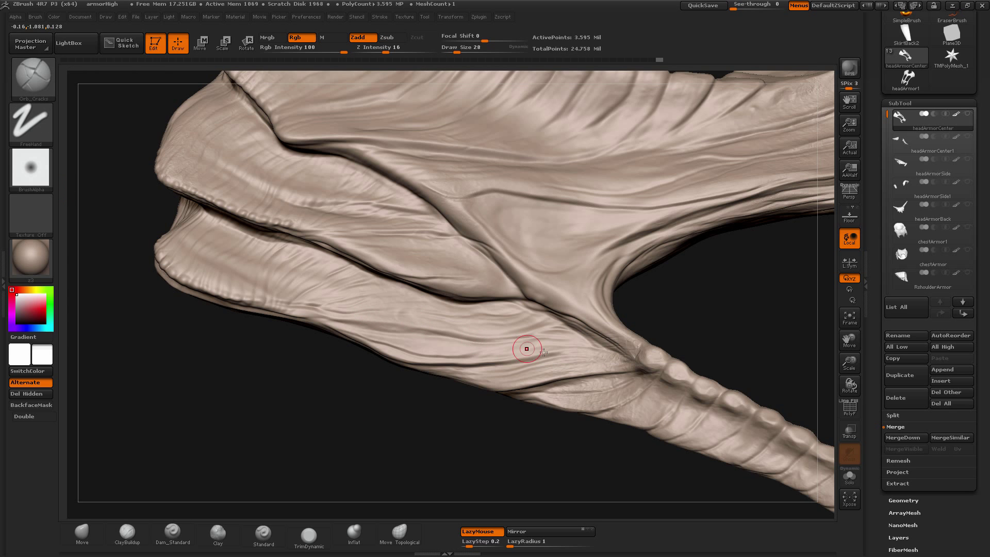
{"action": "key", "text": "bracketleft"}
{"action": "mouse_move", "coordinate": [610, 361]}
{"action": "left_mouse_down"}
{"action": "mouse_move", "coordinate": [523, 381]}
{"action": "mouse_move", "coordinate": [619, 385]}
{"action": "mouse_move", "coordinate": [699, 376]}
{"action": "mouse_move", "coordinate": [519, 289]}
{"action": "mouse_move", "coordinate": [534, 279]}
{"action": "mouse_move", "coordinate": [511, 281]}
{"action": "mouse_move", "coordinate": [522, 266]}
{"action": "mouse_move", "coordinate": [506, 271]}
{"action": "mouse_move", "coordinate": [541, 331]}
{"action": "mouse_move", "coordinate": [553, 331]}
{"action": "mouse_move", "coordinate": [526, 324]}
{"action": "left_mouse_up"}
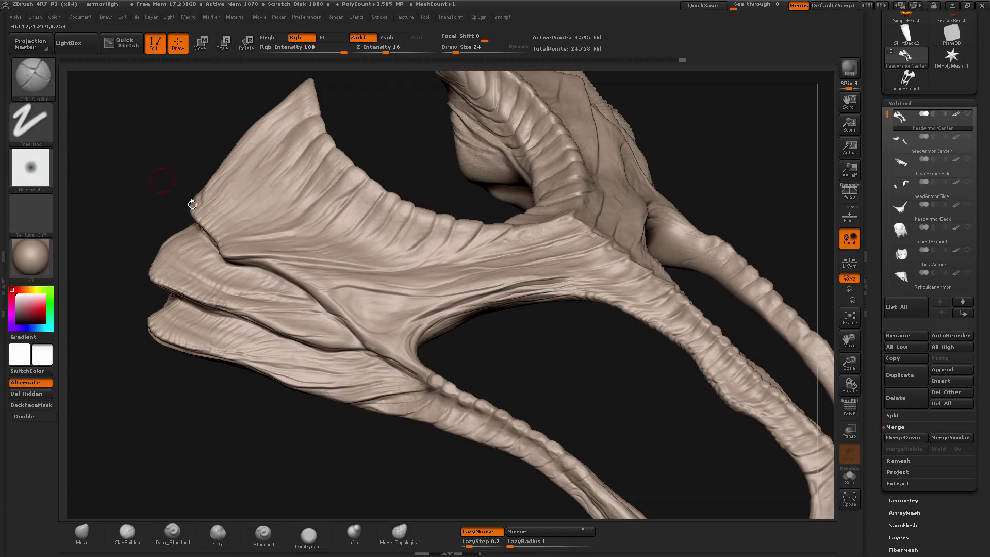
{"action": "left_click_drag", "start_coordinate": [155, 173], "coordinate": [128, 142]}
{"action": "left_click_drag", "start_coordinate": [230, 397], "coordinate": [294, 453]}
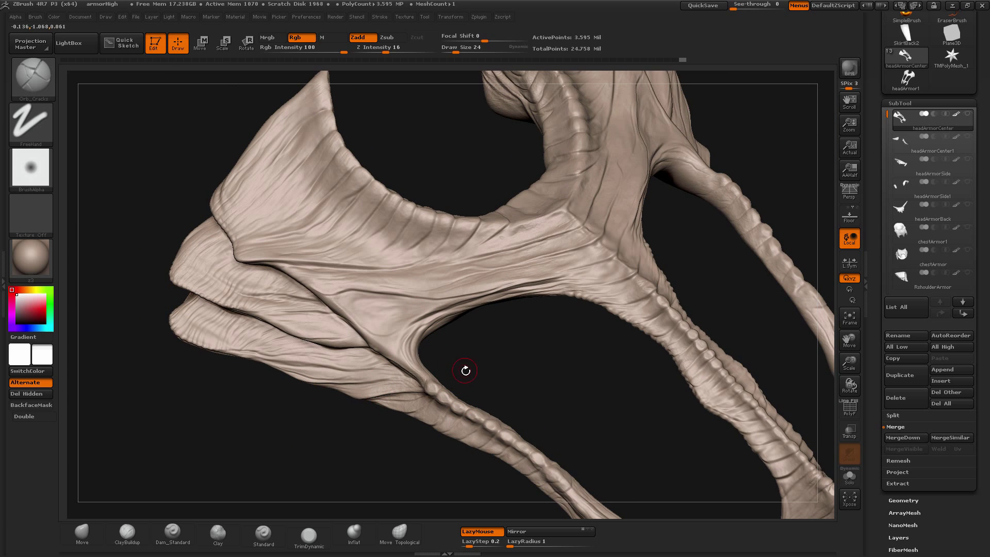
{"action": "left_click_drag", "start_coordinate": [397, 355], "coordinate": [395, 391]}
{"action": "mouse_move", "coordinate": [568, 421]}
{"action": "left_mouse_down"}
{"action": "mouse_move", "coordinate": [514, 356]}
{"action": "mouse_move", "coordinate": [354, 437]}
{"action": "mouse_move", "coordinate": [285, 437]}
{"action": "left_mouse_up"}
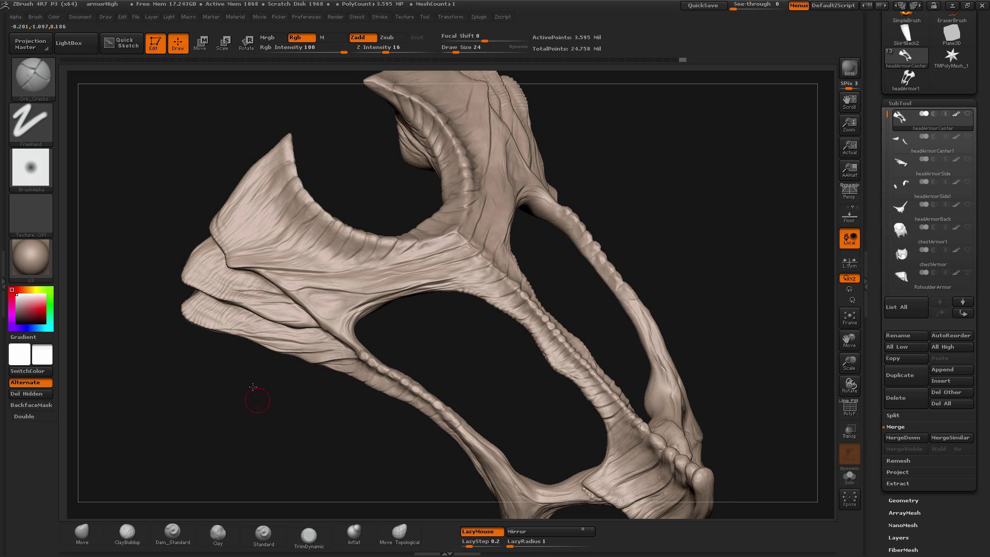
{"action": "left_click_drag", "start_coordinate": [258, 401], "coordinate": [285, 436]}
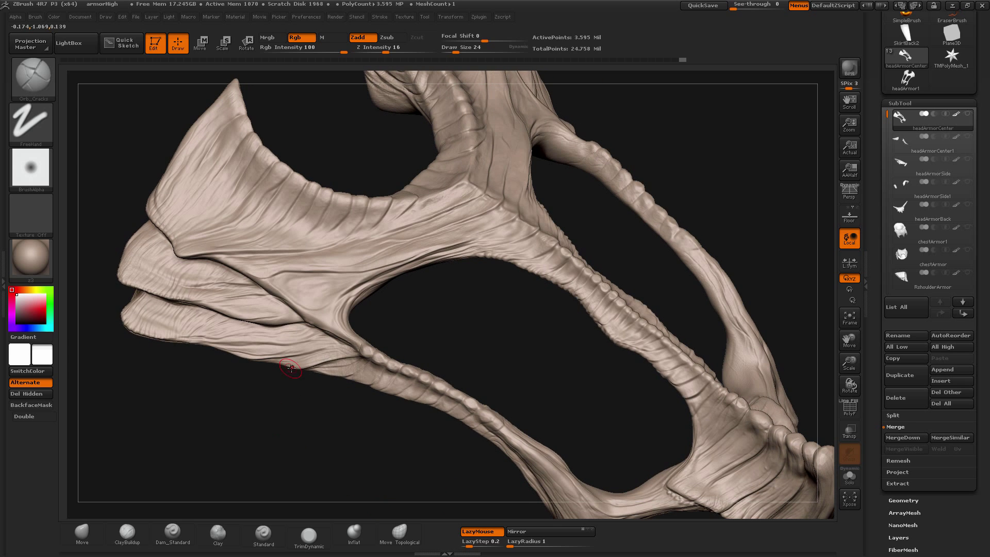
{"action": "mouse_move", "coordinate": [254, 413]}
{"action": "left_mouse_down"}
{"action": "mouse_move", "coordinate": [243, 433]}
{"action": "mouse_move", "coordinate": [210, 409]}
{"action": "left_mouse_up"}
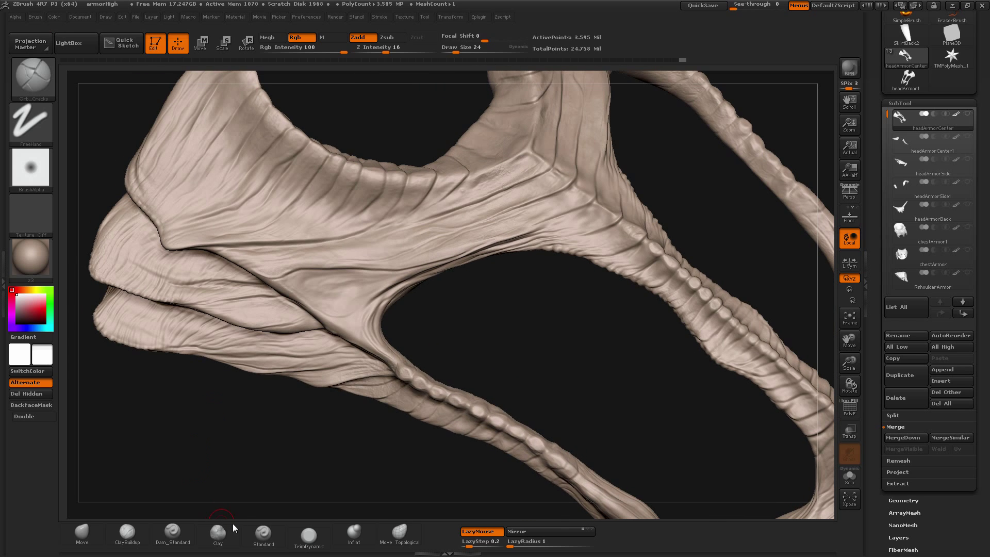
- Set up the Standard brush with the alphas51 alpha for stamping skin texture near the eye opening
{"action": "left_click", "coordinate": [263, 534]}
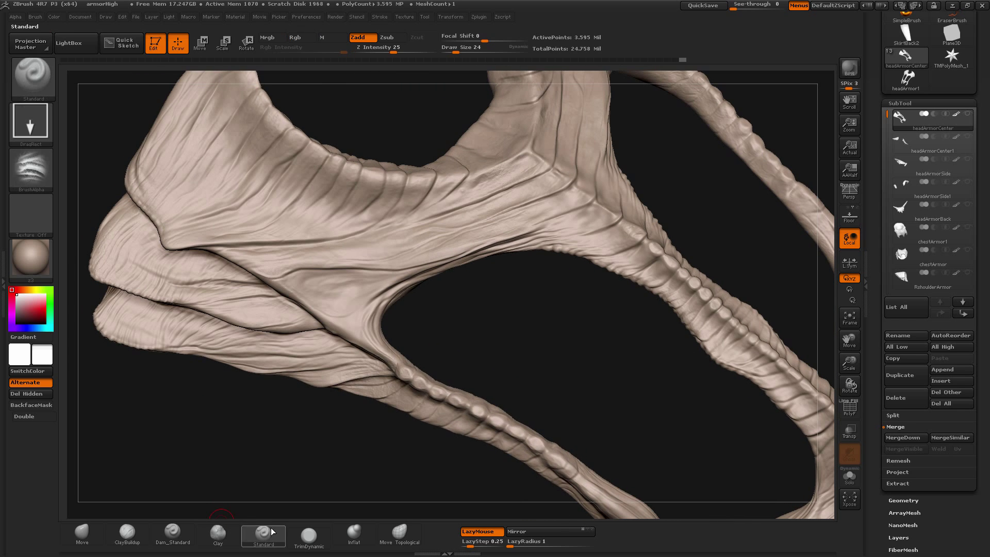
{"action": "left_click", "coordinate": [49, 166]}
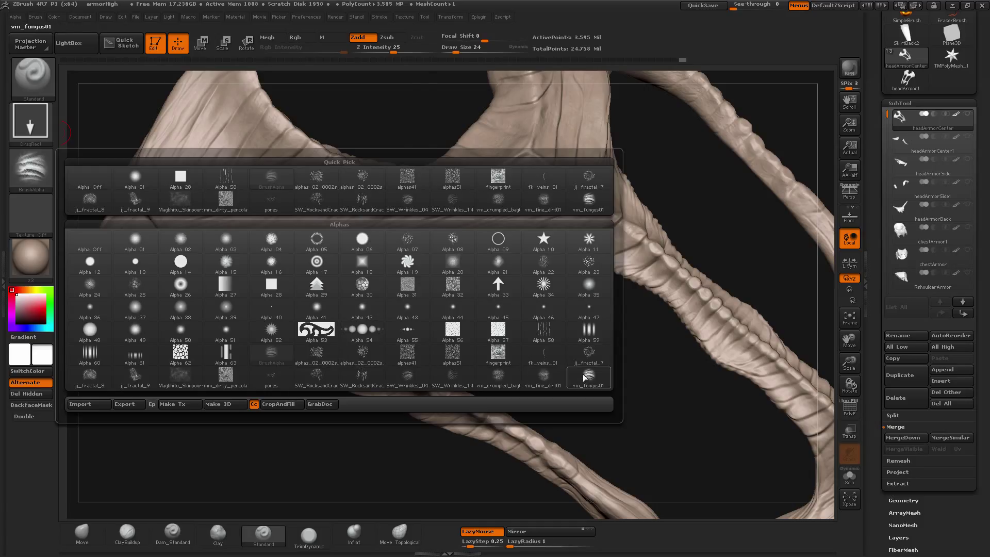
{"action": "mouse_move", "coordinate": [549, 376]}
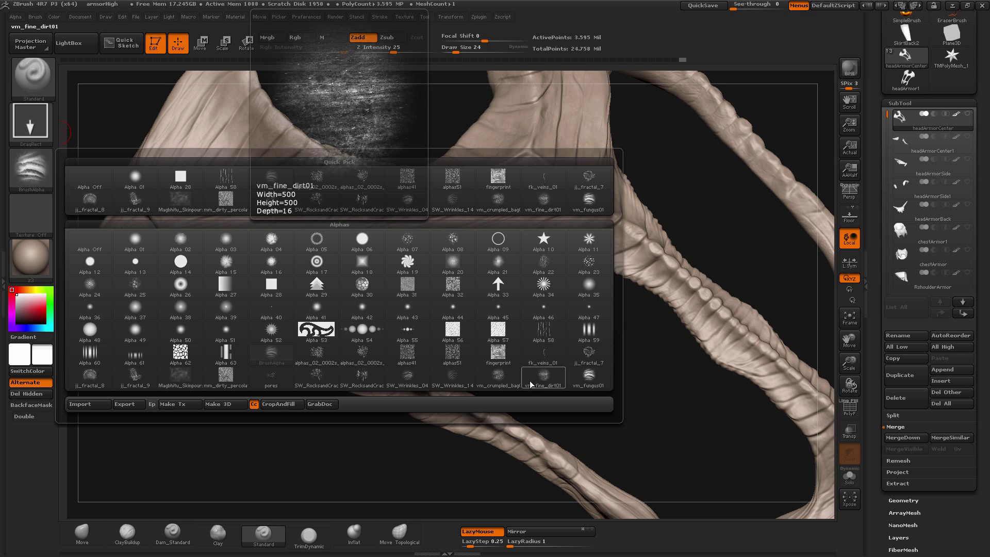
{"action": "left_click", "coordinate": [459, 355]}
{"action": "mouse_move", "coordinate": [525, 353]}
{"action": "left_mouse_down", "text": "alt"}
{"action": "mouse_move", "coordinate": [526, 334]}
{"action": "mouse_move", "coordinate": [514, 328]}
{"action": "left_mouse_up", "text": "alt"}
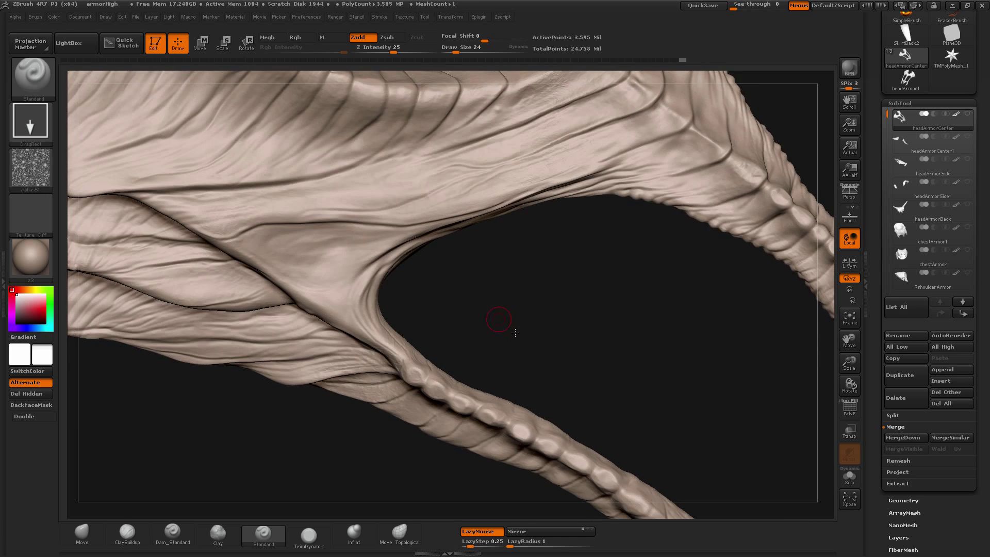
{"action": "mouse_move", "coordinate": [484, 292]}
{"action": "left_mouse_down", "text": "alt"}
{"action": "mouse_move", "coordinate": [515, 313]}
{"action": "mouse_move", "coordinate": [482, 294]}
{"action": "left_mouse_up", "text": "alt"}
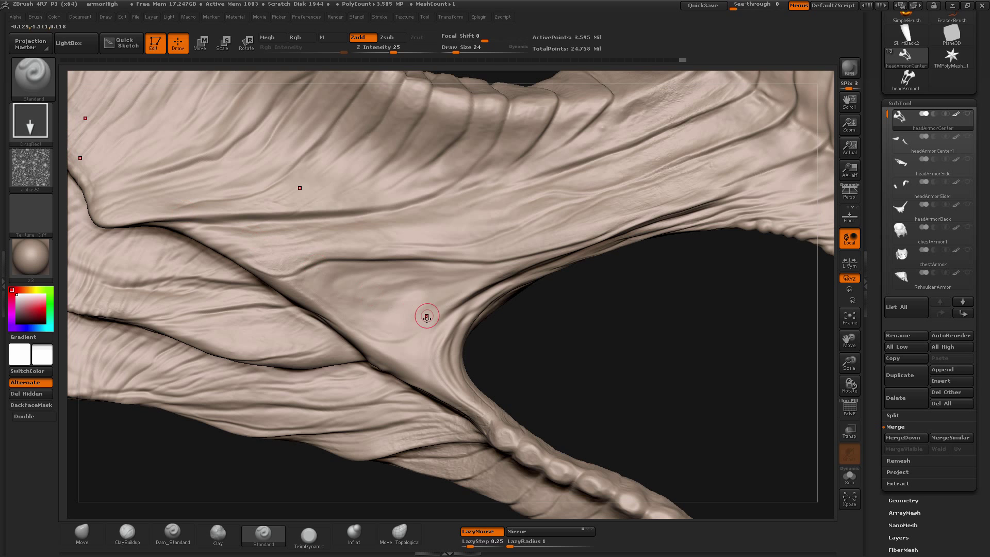
- Undo a trial texture stamp beside the eye opening and lower the Standard brush's Z Intensity to 6
{"action": "left_click_drag", "start_coordinate": [424, 317], "coordinate": [545, 354]}
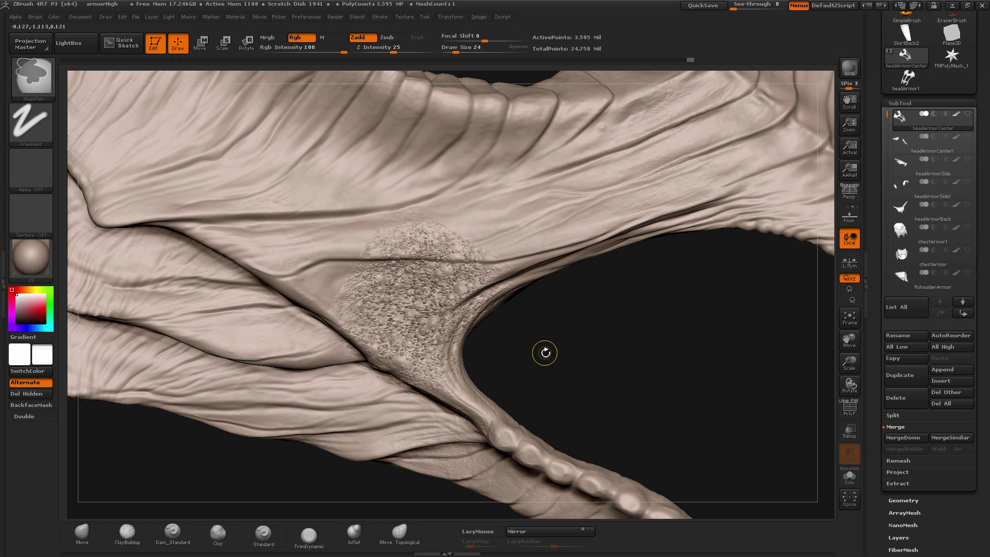
{"action": "key", "text": "ctrl+z"}
{"action": "left_click_drag", "start_coordinate": [387, 49], "coordinate": [381, 49]}
{"action": "left_click_drag", "start_coordinate": [552, 384], "coordinate": [552, 385]}
{"action": "left_click_drag", "start_coordinate": [381, 50], "coordinate": [387, 50]}
{"action": "left_click_drag", "start_coordinate": [548, 344], "coordinate": [561, 354]}
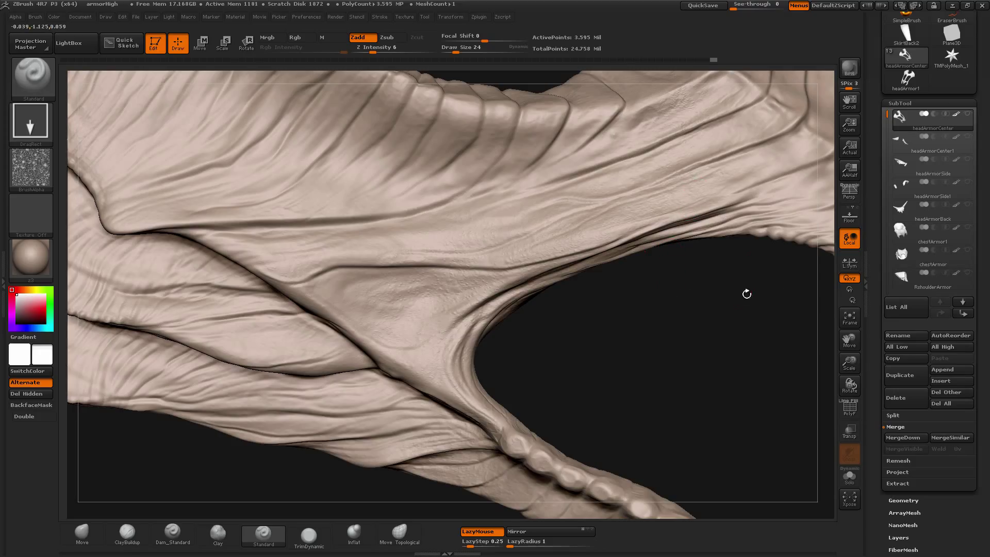
- Stamp subtle skin texture across the broad brow surface between the horn and the eye opening
{"action": "left_click_drag", "start_coordinate": [543, 265], "coordinate": [542, 266]}
{"action": "left_click_drag", "start_coordinate": [349, 210], "coordinate": [367, 265]}
{"action": "left_click_drag", "start_coordinate": [296, 249], "coordinate": [390, 313]}
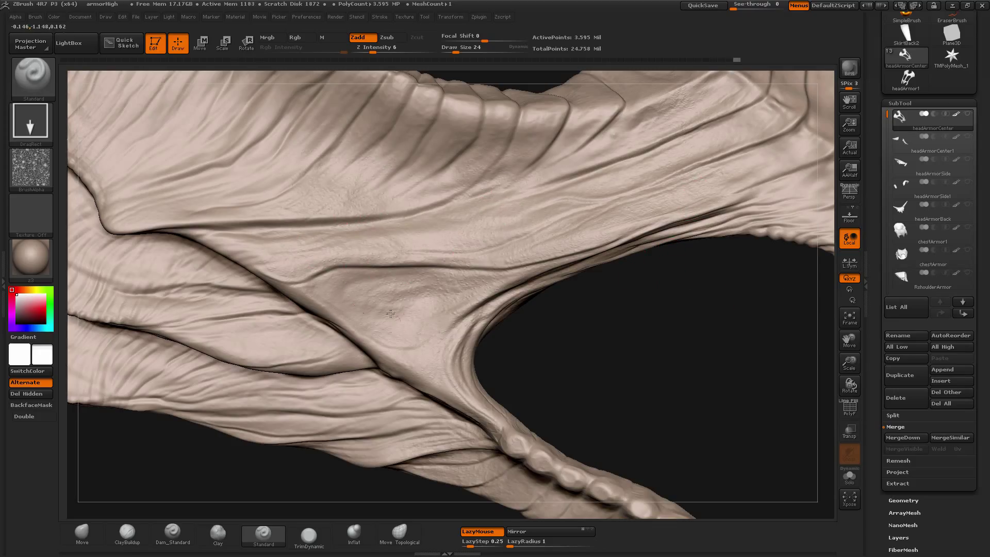
{"action": "left_click_drag", "start_coordinate": [282, 200], "coordinate": [338, 227]}
{"action": "mouse_move", "coordinate": [521, 285]}
{"action": "left_mouse_down"}
{"action": "mouse_move", "coordinate": [584, 342]}
{"action": "mouse_move", "coordinate": [612, 347]}
{"action": "mouse_move", "coordinate": [645, 236]}
{"action": "left_mouse_up"}
- Stamp the fine skin texture over the wrinkled upper part of the central nose bridge
{"action": "left_click_drag", "start_coordinate": [713, 309], "coordinate": [558, 231]}
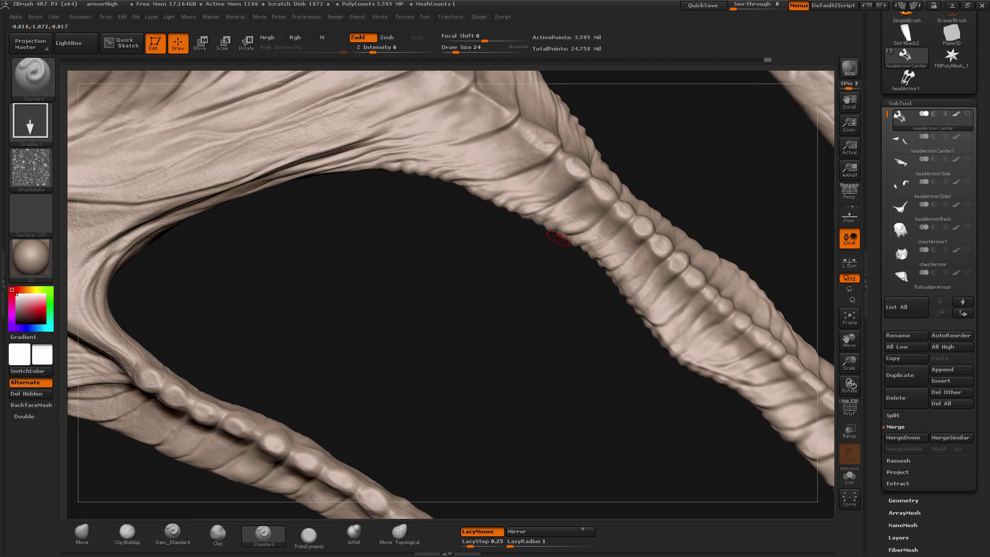
{"action": "left_click_drag", "start_coordinate": [590, 300], "coordinate": [561, 198]}
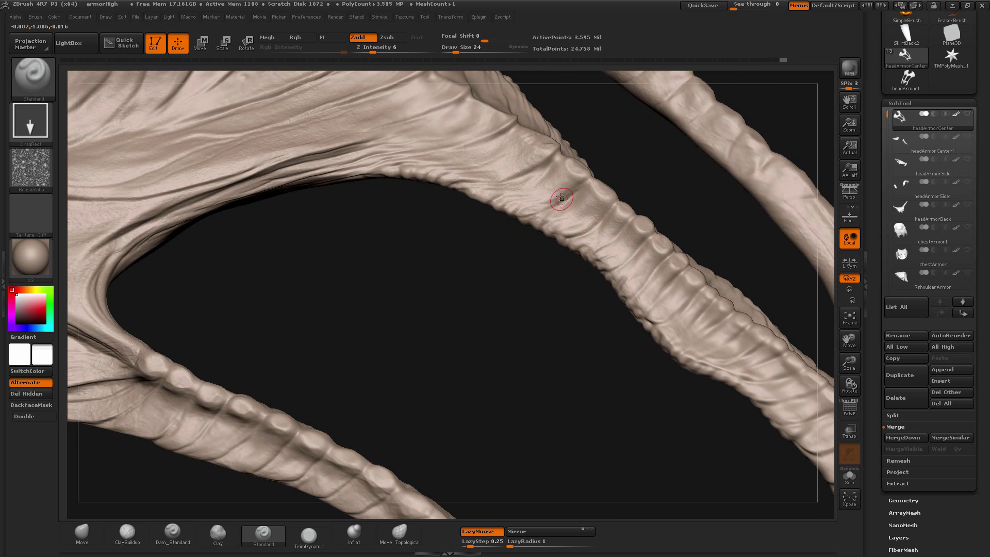
{"action": "left_click_drag", "start_coordinate": [674, 331], "coordinate": [675, 333]}
{"action": "mouse_move", "coordinate": [600, 349]}
{"action": "left_mouse_down"}
{"action": "mouse_move", "coordinate": [457, 294]}
{"action": "mouse_move", "coordinate": [606, 292]}
{"action": "mouse_move", "coordinate": [593, 322]}
{"action": "mouse_move", "coordinate": [637, 356]}
{"action": "left_mouse_up"}
{"action": "mouse_move", "coordinate": [652, 342]}
{"action": "left_mouse_down"}
{"action": "mouse_move", "coordinate": [683, 358]}
{"action": "mouse_move", "coordinate": [714, 406]}
{"action": "left_mouse_up"}
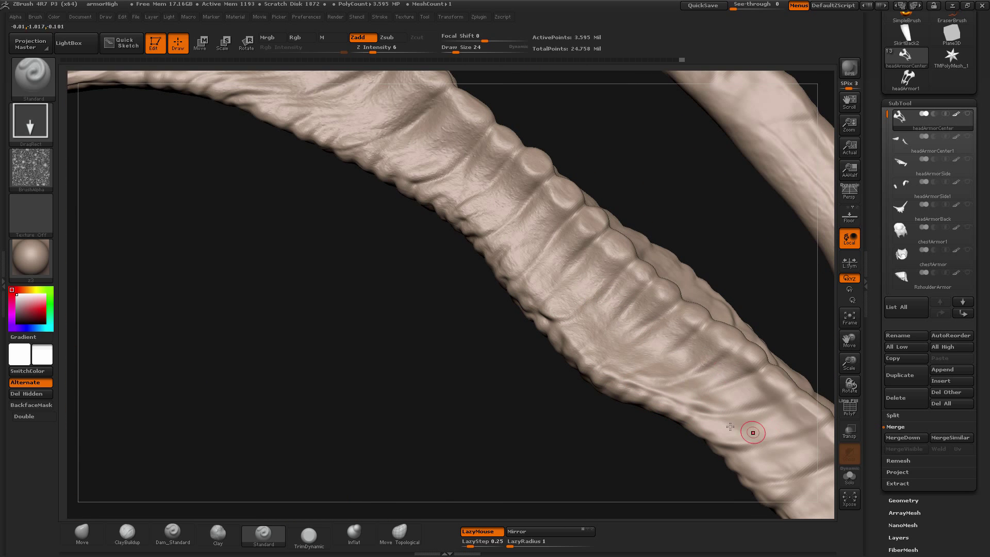
{"action": "mouse_move", "coordinate": [751, 433]}
{"action": "left_mouse_down"}
{"action": "mouse_move", "coordinate": [513, 400]}
{"action": "mouse_move", "coordinate": [533, 354]}
{"action": "mouse_move", "coordinate": [555, 368]}
{"action": "left_mouse_up"}
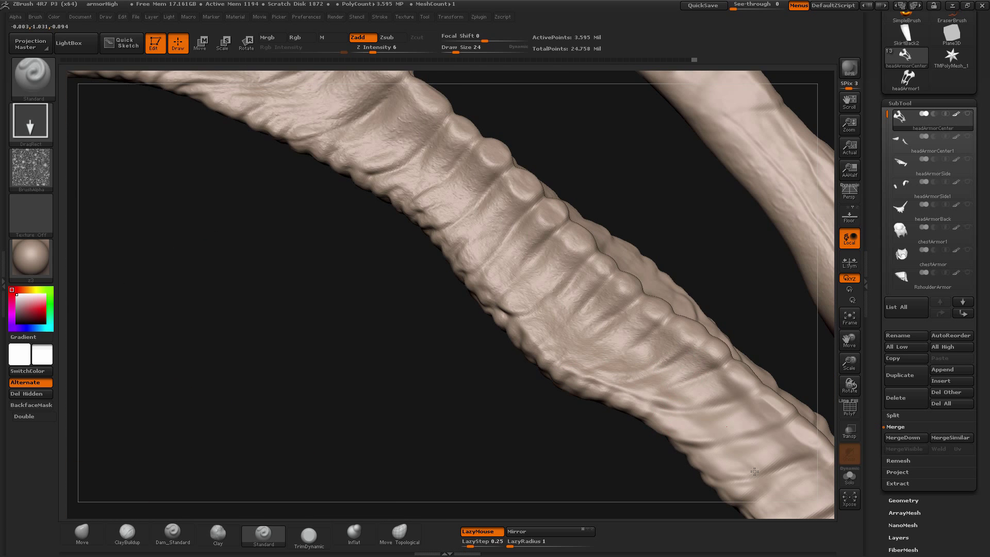
- Continue the texture stamps down the lower nose bridge and around its beaded central ridge
{"action": "left_click_drag", "start_coordinate": [583, 447], "coordinate": [459, 397], "text": "alt"}
{"action": "left_click_drag", "start_coordinate": [616, 388], "coordinate": [618, 413]}
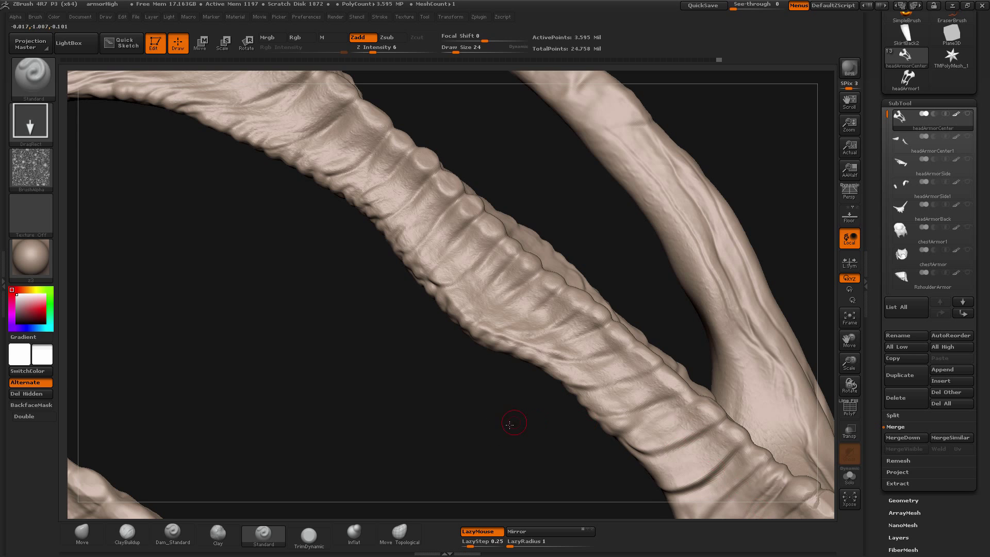
{"action": "left_click_drag", "start_coordinate": [510, 425], "coordinate": [632, 322]}
{"action": "left_click_drag", "start_coordinate": [586, 416], "coordinate": [588, 316]}
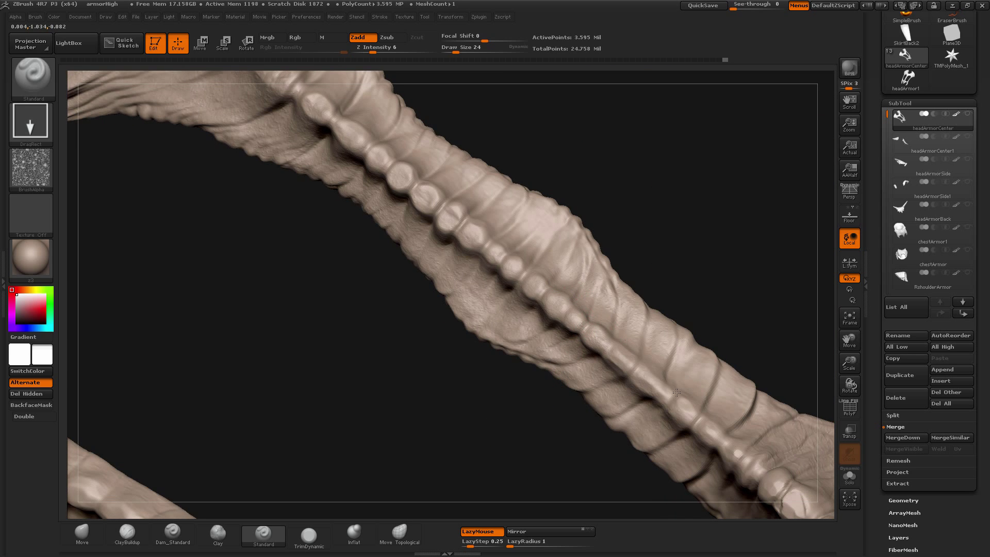
{"action": "left_click_drag", "start_coordinate": [393, 359], "coordinate": [528, 280]}
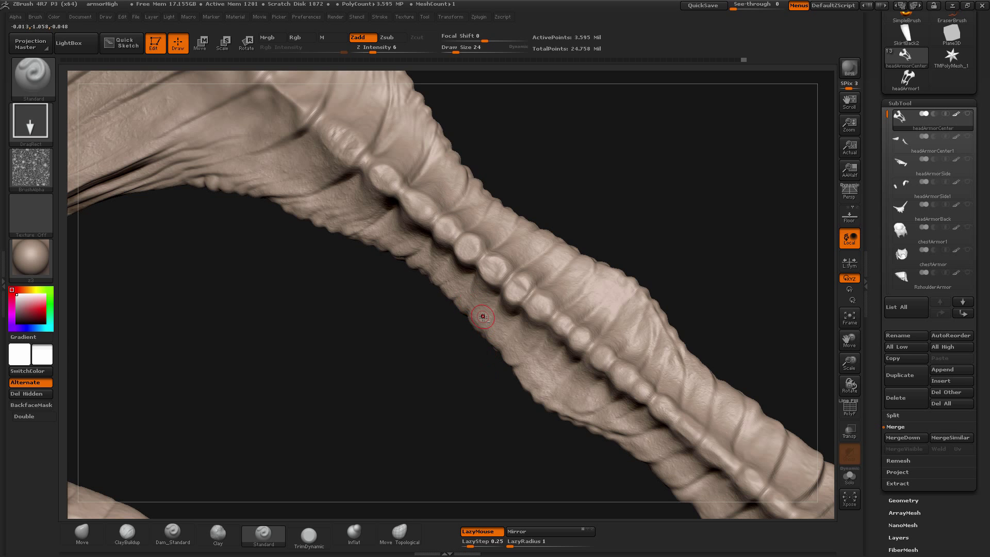
- Enlarge the brush to draw size 60 and stamp skin texture over the lower side strut and the hooked cheek spike
{"action": "mouse_move", "coordinate": [383, 371]}
{"action": "left_mouse_down"}
{"action": "mouse_move", "coordinate": [376, 342]}
{"action": "mouse_move", "coordinate": [347, 325]}
{"action": "mouse_move", "coordinate": [568, 313]}
{"action": "left_mouse_up"}
{"action": "key", "text": "bracketright"}
{"action": "key", "text": "bracketright"}
{"action": "key", "text": "bracketright"}
{"action": "key", "text": "bracketright"}
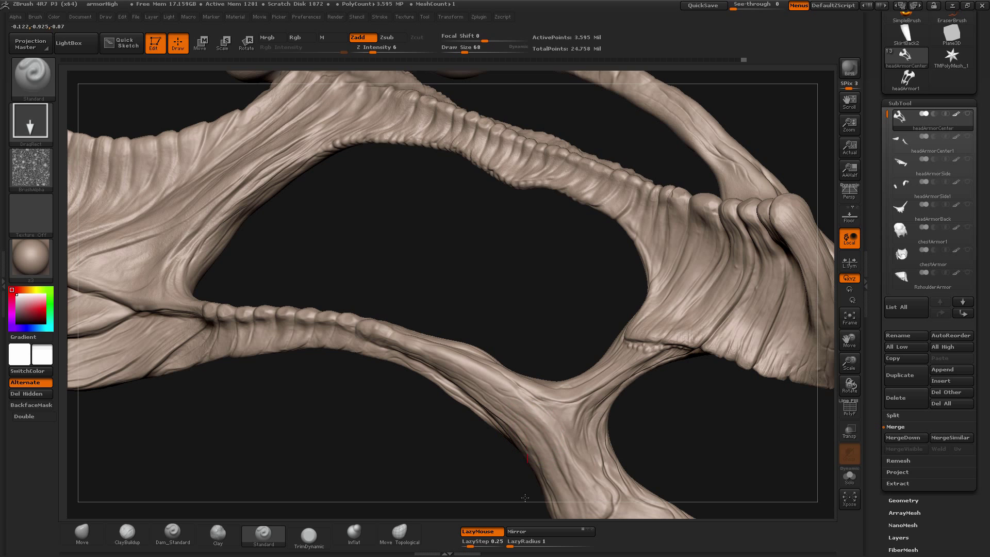
{"action": "mouse_move", "coordinate": [410, 469]}
{"action": "left_mouse_down"}
{"action": "mouse_move", "coordinate": [407, 390]}
{"action": "mouse_move", "coordinate": [403, 413]}
{"action": "mouse_move", "coordinate": [433, 283]}
{"action": "left_mouse_up"}
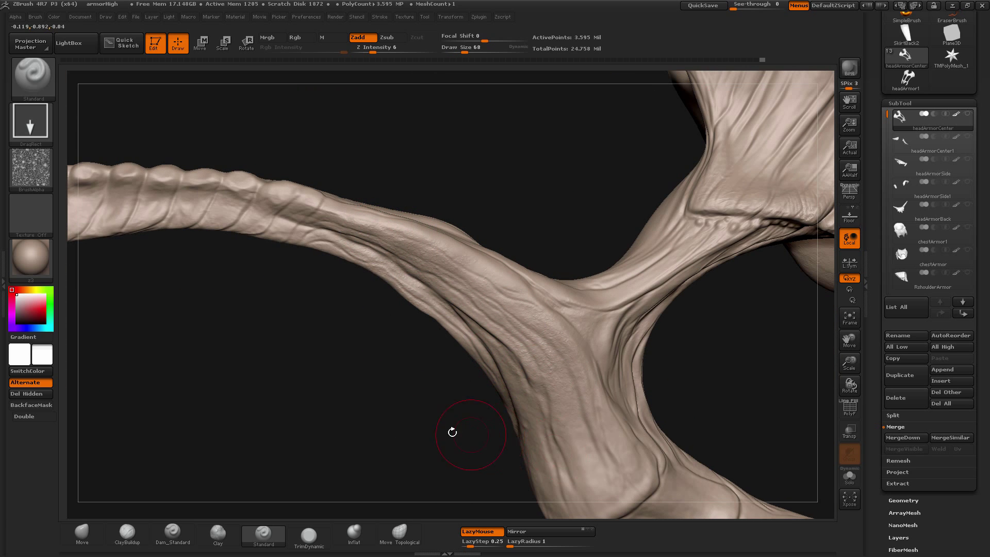
{"action": "left_click_drag", "start_coordinate": [454, 431], "coordinate": [485, 328]}
{"action": "left_click_drag", "start_coordinate": [606, 407], "coordinate": [613, 413]}
{"action": "left_click_drag", "start_coordinate": [621, 468], "coordinate": [508, 442]}
{"action": "left_click_drag", "start_coordinate": [598, 400], "coordinate": [582, 354]}
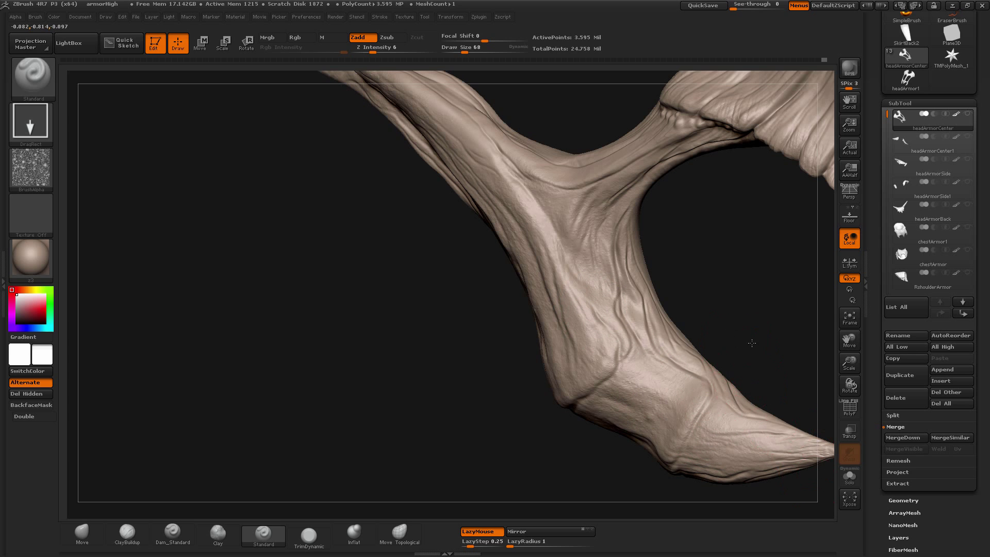
- Stamp skin texture over the folded nose plate and the strut that joins it to the cheek
{"action": "left_click_drag", "start_coordinate": [752, 343], "coordinate": [703, 228]}
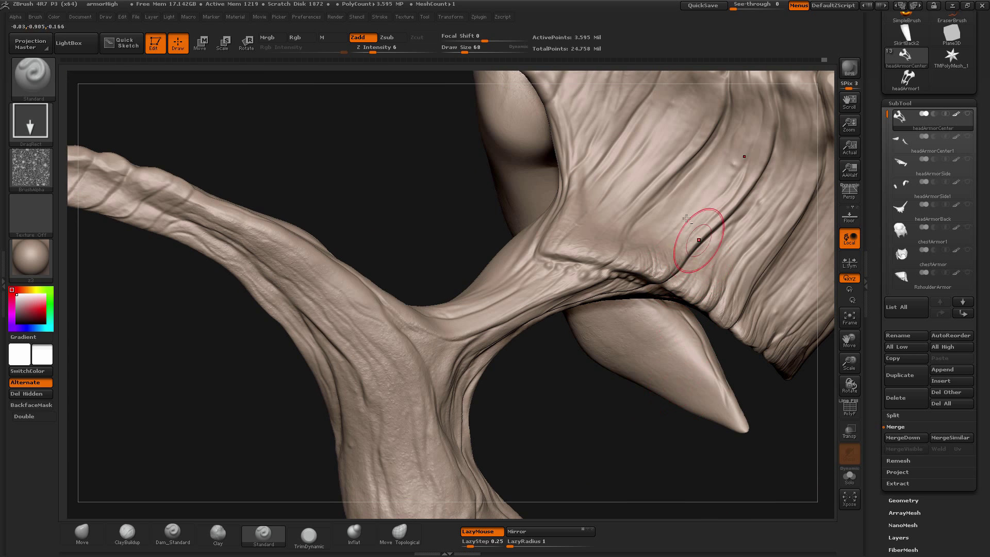
{"action": "left_click_drag", "start_coordinate": [626, 393], "coordinate": [537, 483], "text": "alt"}
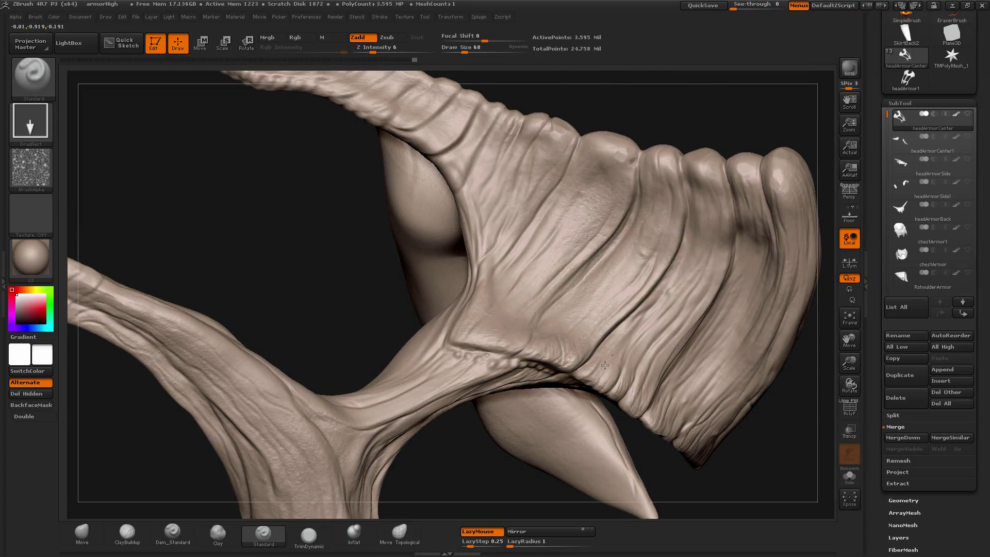
{"action": "left_click_drag", "start_coordinate": [715, 363], "coordinate": [672, 425]}
{"action": "left_click_drag", "start_coordinate": [719, 397], "coordinate": [673, 444]}
{"action": "left_click_drag", "start_coordinate": [526, 274], "coordinate": [494, 309]}
{"action": "left_click_drag", "start_coordinate": [472, 371], "coordinate": [445, 394]}
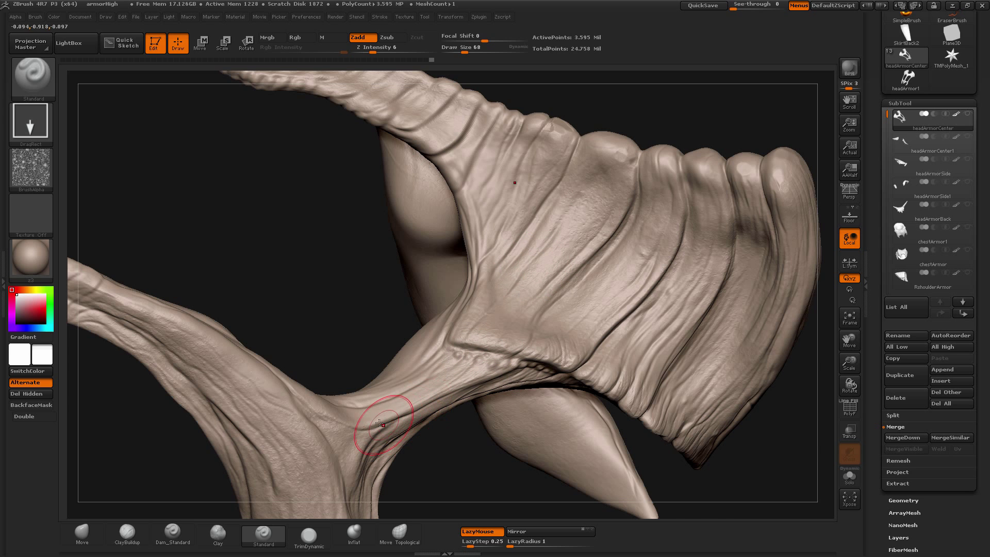
- Stamp skin texture along the beaded side strut and across the overlapping side plates
{"action": "left_click_drag", "start_coordinate": [170, 441], "coordinate": [675, 410], "text": "alt"}
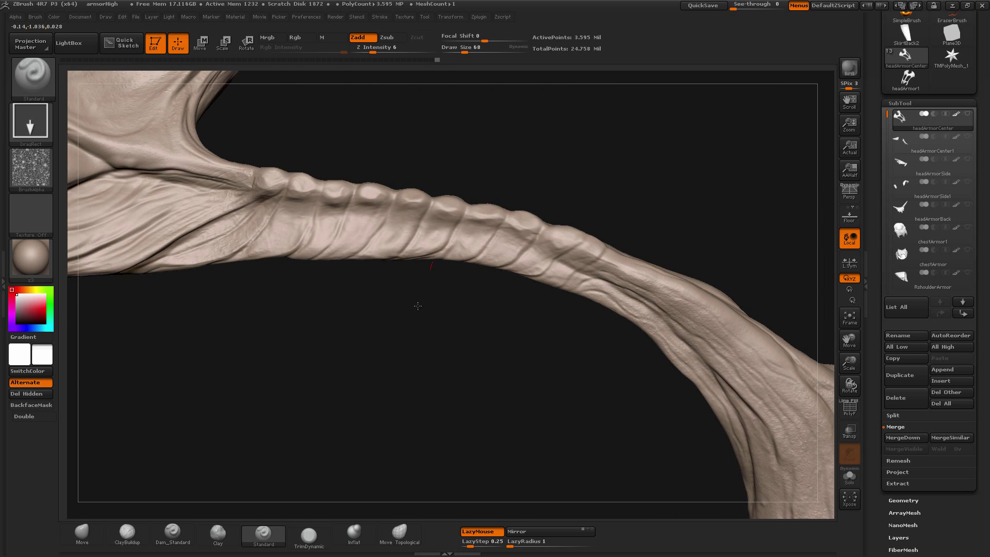
{"action": "left_click_drag", "start_coordinate": [350, 318], "coordinate": [539, 325]}
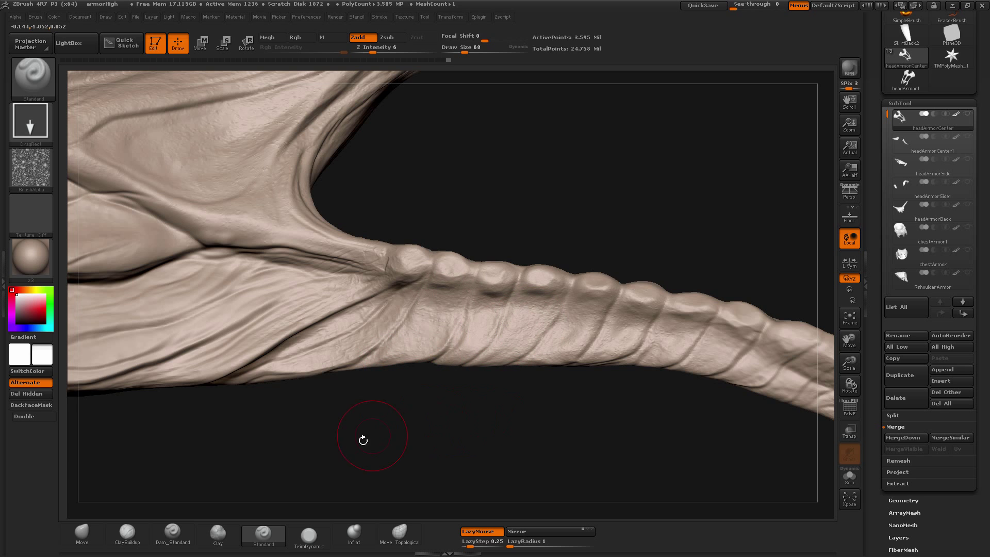
{"action": "left_click_drag", "start_coordinate": [364, 440], "coordinate": [506, 359]}
{"action": "mouse_move", "coordinate": [410, 269]}
{"action": "left_mouse_down"}
{"action": "mouse_move", "coordinate": [299, 444]}
{"action": "mouse_move", "coordinate": [320, 410]}
{"action": "left_mouse_up"}
{"action": "mouse_move", "coordinate": [206, 429]}
{"action": "left_mouse_down"}
{"action": "mouse_move", "coordinate": [429, 382]}
{"action": "mouse_move", "coordinate": [403, 333]}
{"action": "left_mouse_up"}
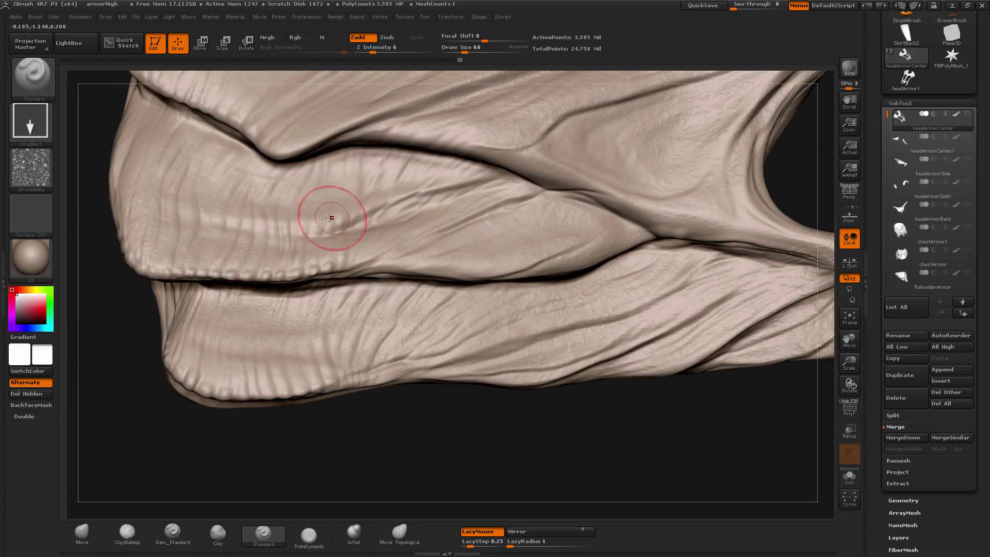
- Finish the skin stamps on the overlapping side plates, and spray more texture over the upper plate with the Spray stroke at draw size 80
{"action": "left_click_drag", "start_coordinate": [466, 179], "coordinate": [528, 308]}
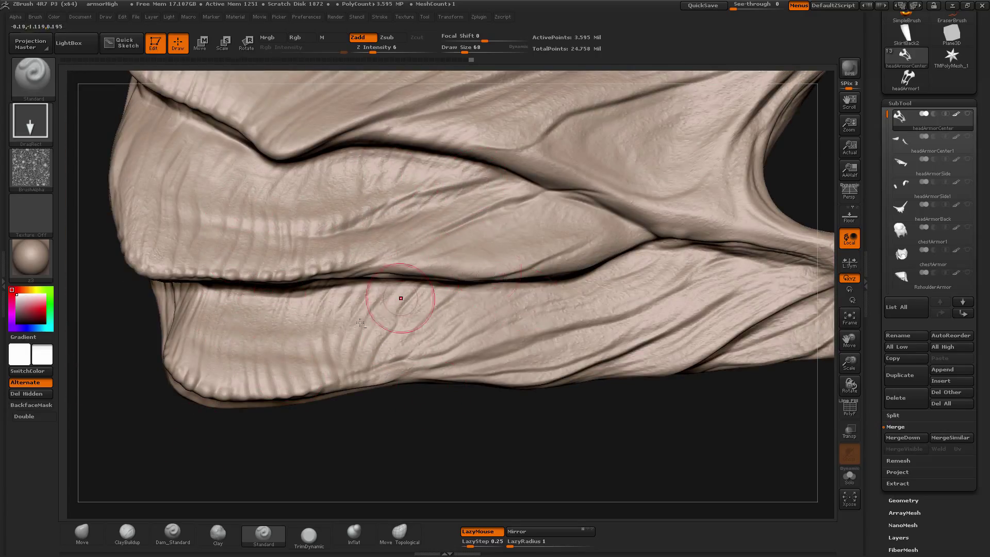
{"action": "left_click_drag", "start_coordinate": [207, 416], "coordinate": [329, 500], "text": "alt"}
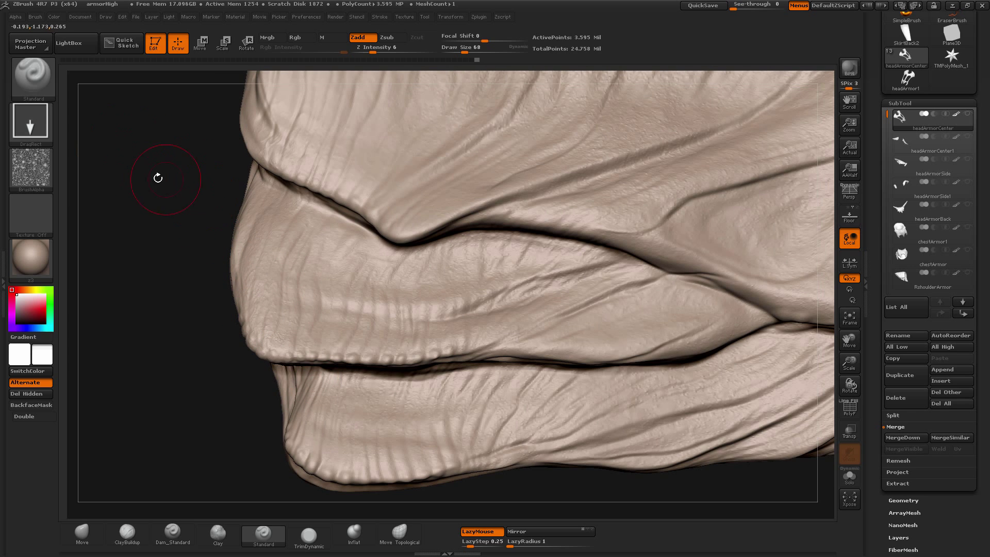
{"action": "left_click", "coordinate": [31, 121]}
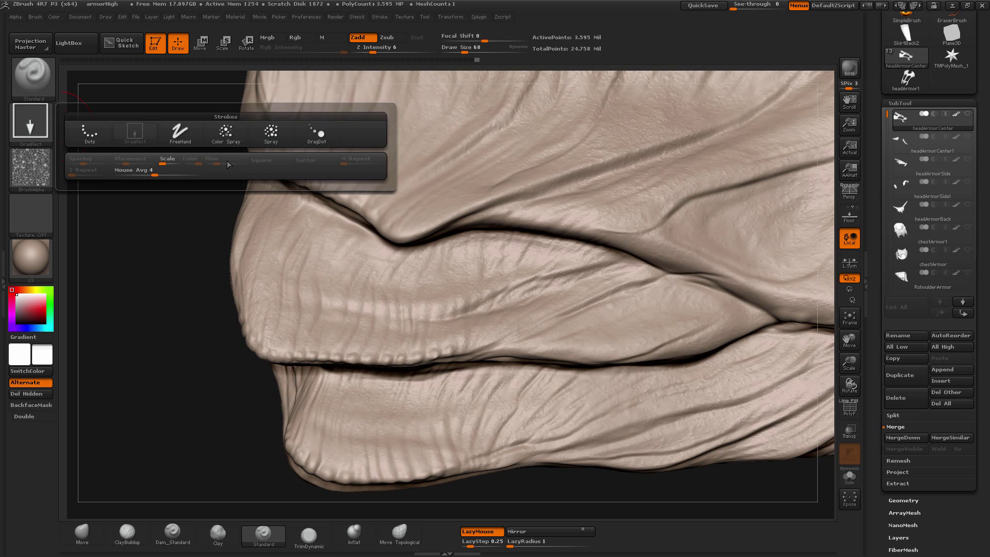
{"action": "left_click", "coordinate": [275, 140]}
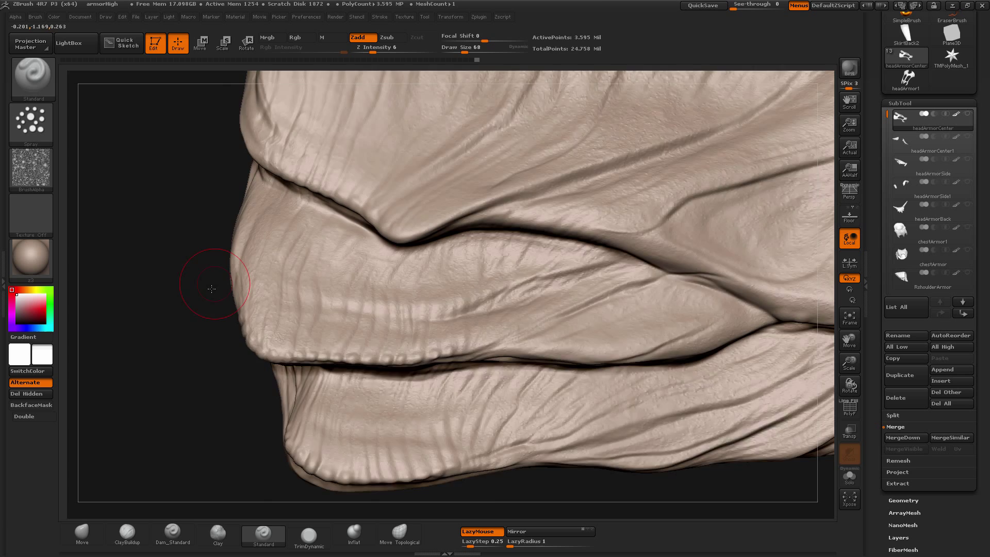
{"action": "left_click_drag", "start_coordinate": [199, 273], "coordinate": [135, 275], "text": "alt"}
{"action": "key", "text": "bracketright"}
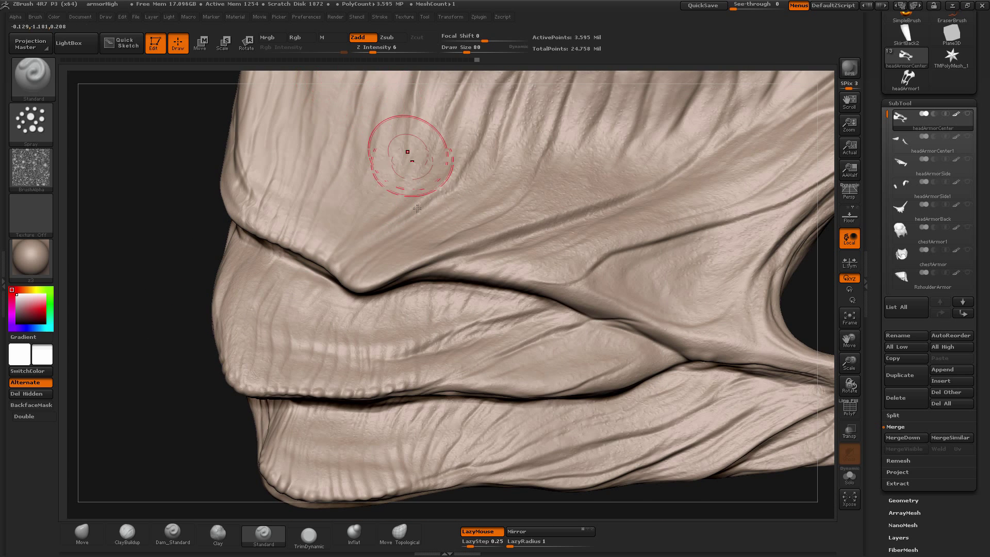
{"action": "left_click_drag", "start_coordinate": [367, 185], "coordinate": [351, 189]}
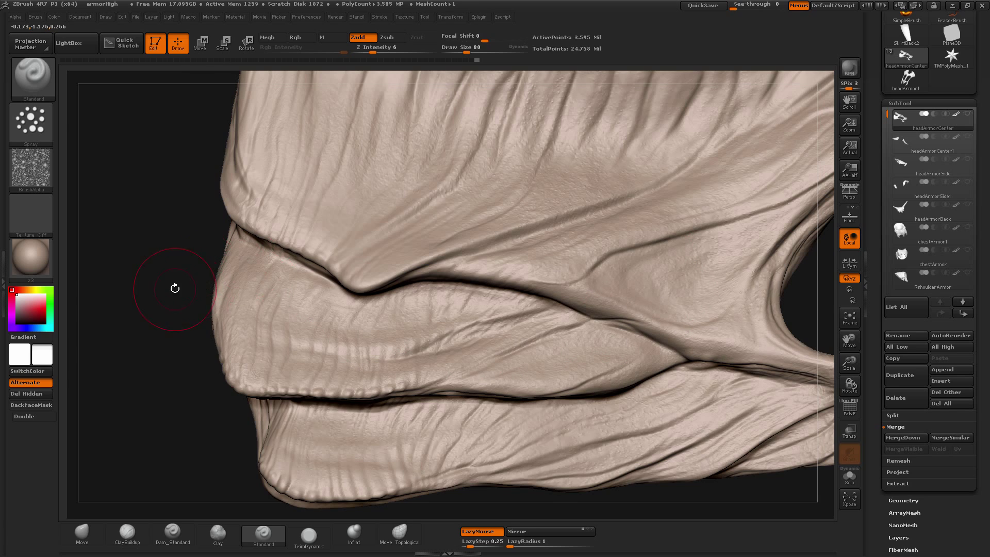
- Spray skin texture over the pointed cheek spike, the ribbed inner curve and the creased back of the horn
{"action": "mouse_move", "coordinate": [175, 288]}
{"action": "left_mouse_down"}
{"action": "mouse_move", "coordinate": [137, 194]}
{"action": "mouse_move", "coordinate": [234, 204]}
{"action": "mouse_move", "coordinate": [228, 213]}
{"action": "mouse_move", "coordinate": [288, 185]}
{"action": "left_mouse_up"}
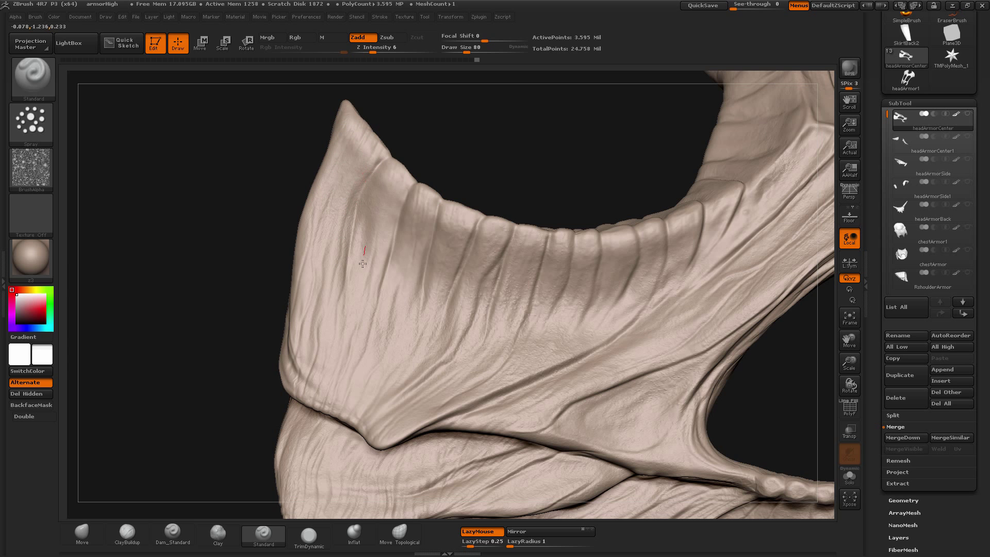
{"action": "mouse_move", "coordinate": [495, 141]}
{"action": "left_mouse_down"}
{"action": "mouse_move", "coordinate": [389, 280]}
{"action": "mouse_move", "coordinate": [527, 287]}
{"action": "left_mouse_up"}
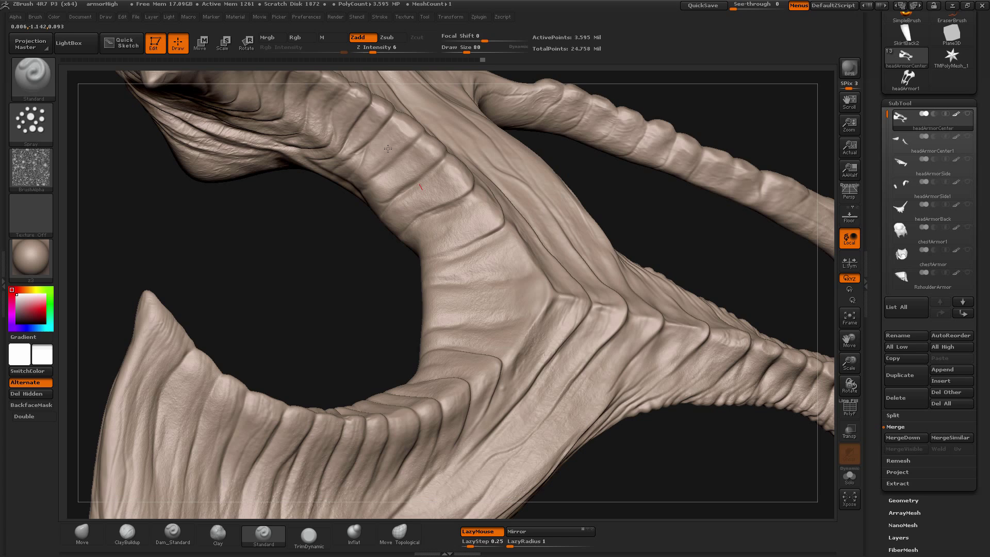
{"action": "left_click_drag", "start_coordinate": [309, 265], "coordinate": [377, 156]}
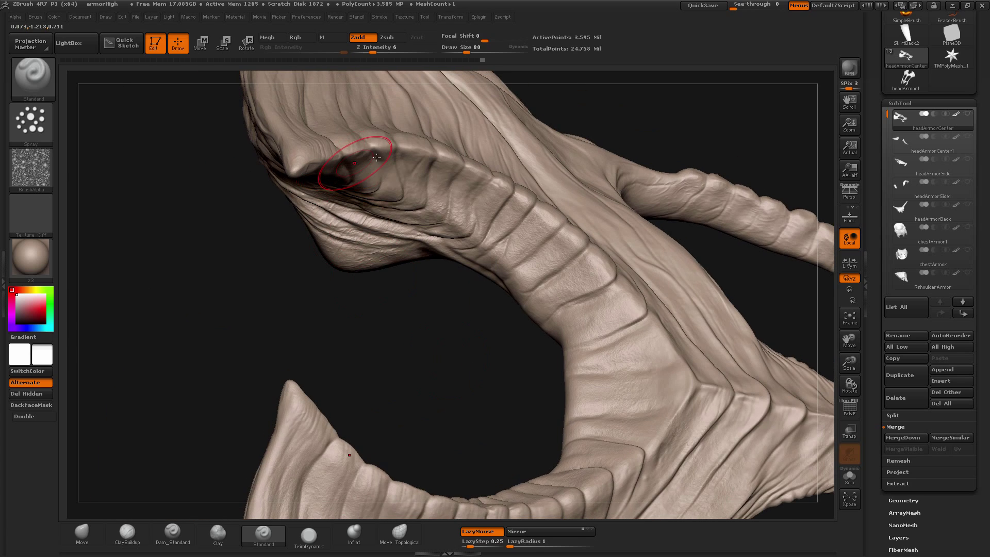
{"action": "mouse_move", "coordinate": [544, 242]}
{"action": "left_mouse_down"}
{"action": "mouse_move", "coordinate": [457, 354]}
{"action": "mouse_move", "coordinate": [465, 426]}
{"action": "mouse_move", "coordinate": [387, 327]}
{"action": "mouse_move", "coordinate": [278, 332]}
{"action": "mouse_move", "coordinate": [318, 402]}
{"action": "mouse_move", "coordinate": [634, 296]}
{"action": "mouse_move", "coordinate": [473, 253]}
{"action": "mouse_move", "coordinate": [538, 335]}
{"action": "mouse_move", "coordinate": [480, 239]}
{"action": "mouse_move", "coordinate": [654, 274]}
{"action": "mouse_move", "coordinate": [484, 203]}
{"action": "left_mouse_up"}
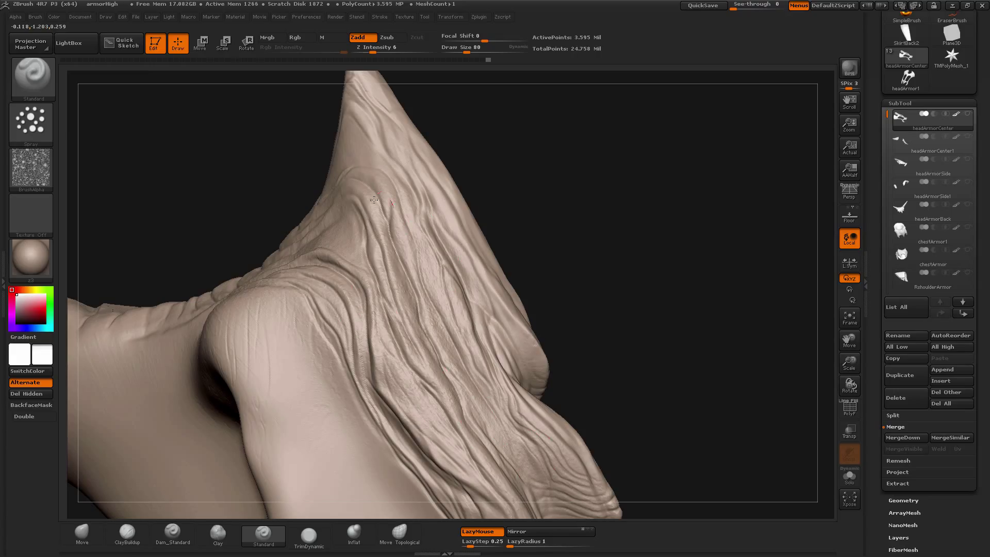
- Spray skin texture across the fanned upper side plate and the smooth junction beside the strut opening
{"action": "mouse_move", "coordinate": [438, 243]}
{"action": "left_mouse_down"}
{"action": "mouse_move", "coordinate": [338, 354]}
{"action": "mouse_move", "coordinate": [347, 376]}
{"action": "mouse_move", "coordinate": [421, 435]}
{"action": "mouse_move", "coordinate": [401, 469]}
{"action": "mouse_move", "coordinate": [441, 434]}
{"action": "left_mouse_up"}
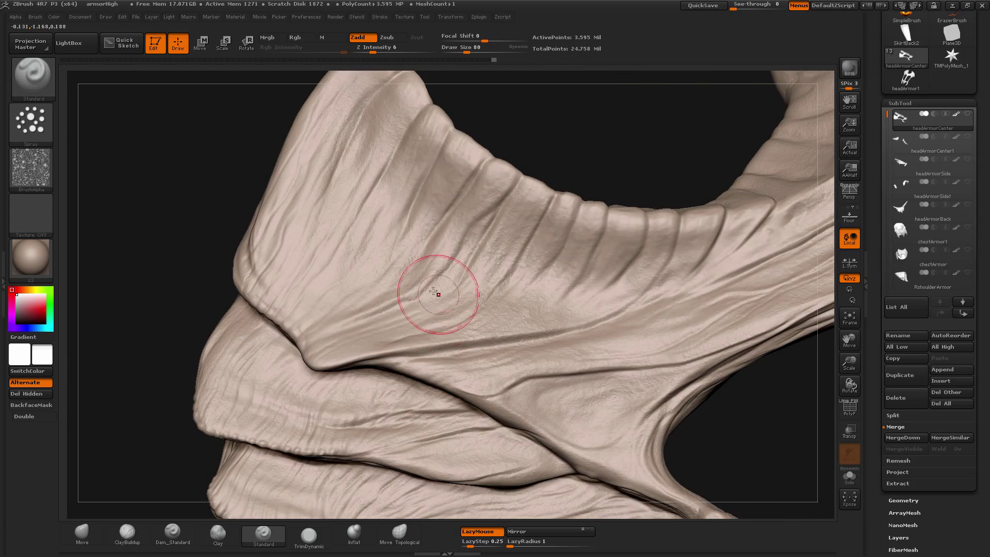
{"action": "mouse_move", "coordinate": [215, 216]}
{"action": "left_mouse_down"}
{"action": "mouse_move", "coordinate": [168, 188]}
{"action": "mouse_move", "coordinate": [159, 238]}
{"action": "mouse_move", "coordinate": [155, 203]}
{"action": "mouse_move", "coordinate": [216, 220]}
{"action": "left_mouse_up"}
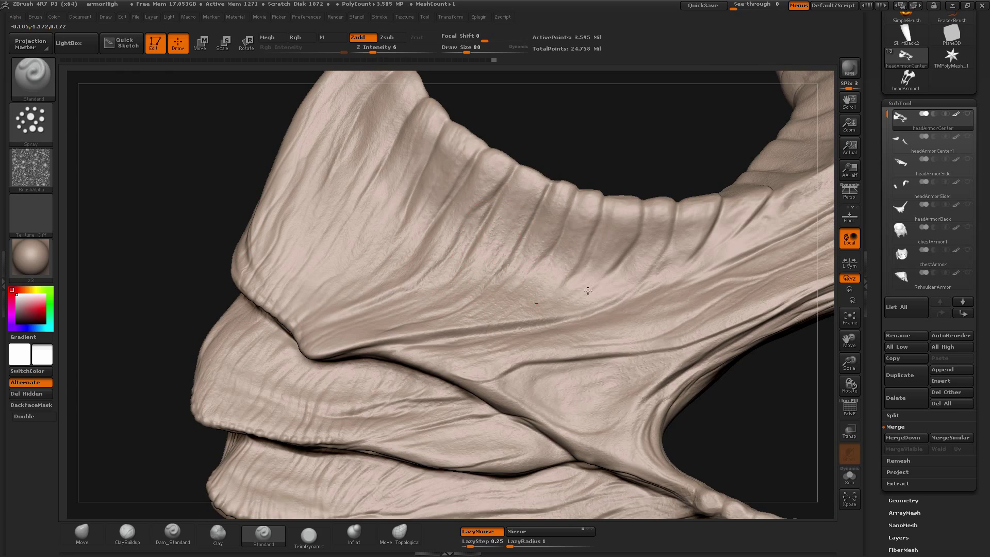
{"action": "mouse_move", "coordinate": [682, 407]}
{"action": "left_mouse_down"}
{"action": "mouse_move", "coordinate": [453, 320]}
{"action": "mouse_move", "coordinate": [621, 268]}
{"action": "mouse_move", "coordinate": [429, 327]}
{"action": "mouse_move", "coordinate": [281, 277]}
{"action": "mouse_move", "coordinate": [371, 343]}
{"action": "mouse_move", "coordinate": [331, 287]}
{"action": "mouse_move", "coordinate": [419, 354]}
{"action": "mouse_move", "coordinate": [592, 371]}
{"action": "left_mouse_up"}
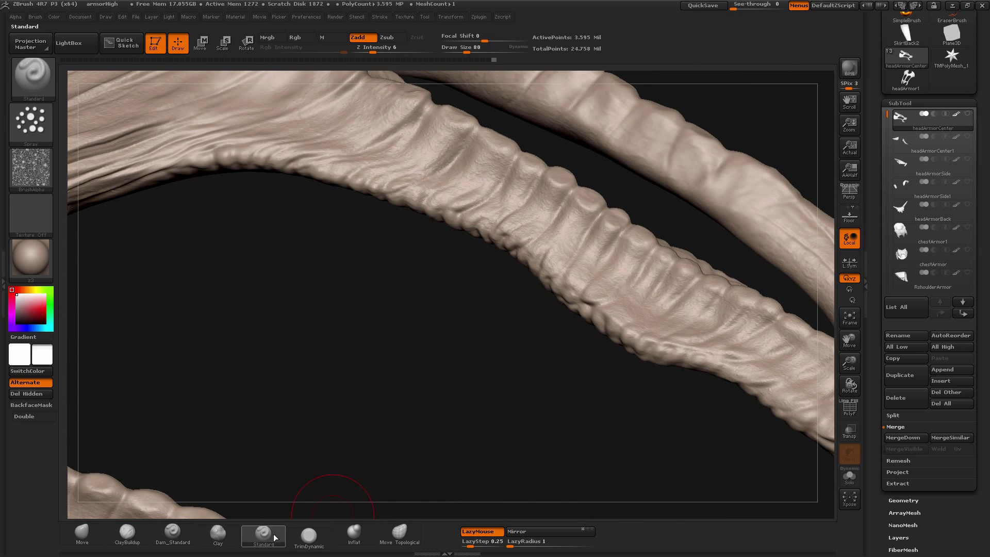
- Carve creases between the beads at the start of the strut's lower edge using the Orb_Cracks brush
{"action": "key", "text": "b"}
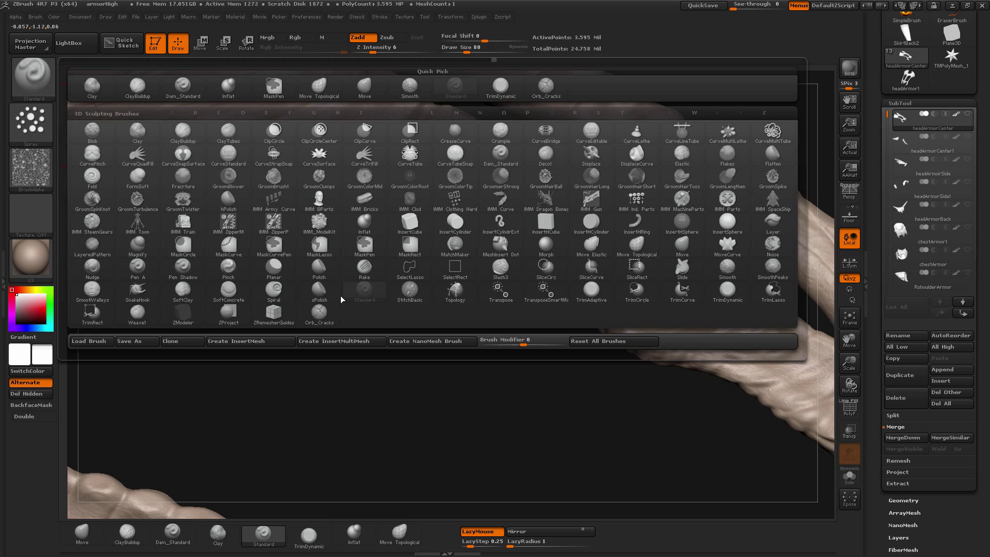
{"action": "left_click", "coordinate": [320, 313]}
{"action": "left_click_drag", "start_coordinate": [457, 321], "coordinate": [549, 255]}
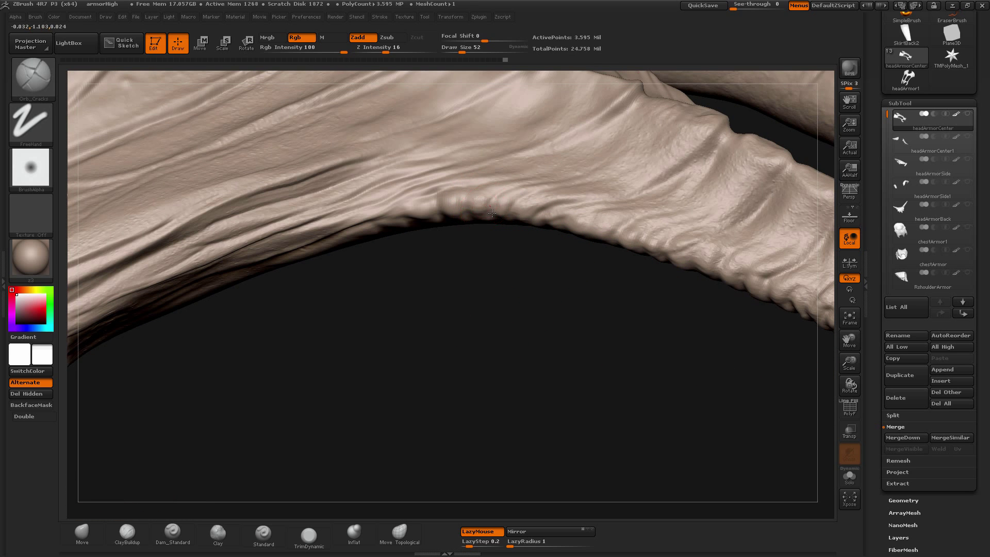
{"action": "left_click_drag", "start_coordinate": [476, 222], "coordinate": [487, 210]}
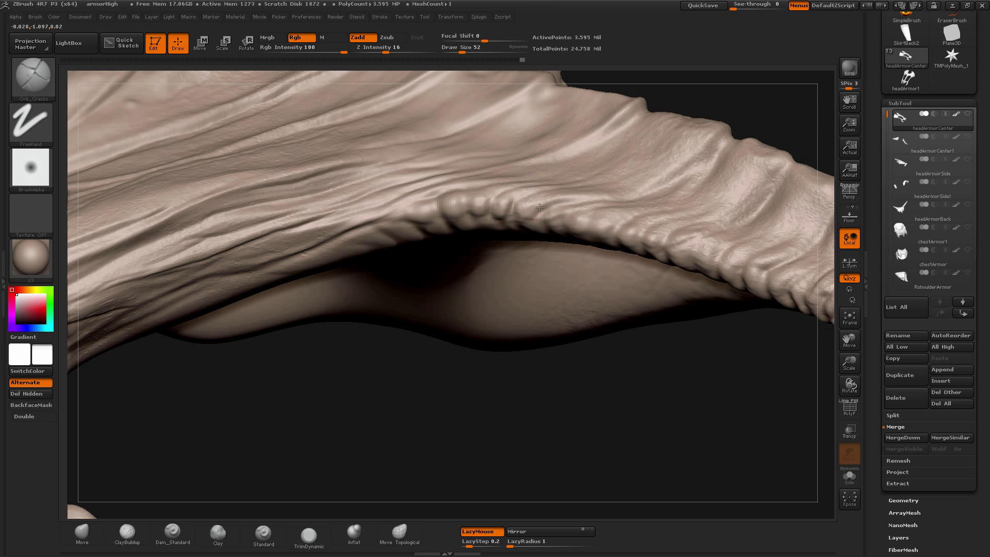
{"action": "left_click_drag", "start_coordinate": [562, 344], "coordinate": [547, 217]}
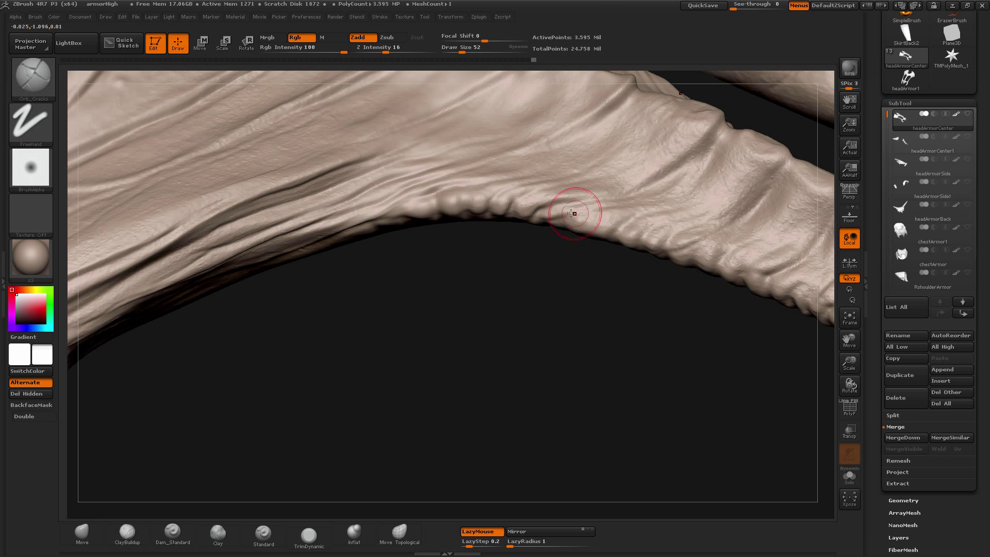
{"action": "mouse_move", "coordinate": [589, 246]}
{"action": "left_mouse_down"}
{"action": "mouse_move", "coordinate": [547, 257]}
{"action": "mouse_move", "coordinate": [581, 218]}
{"action": "left_mouse_up"}
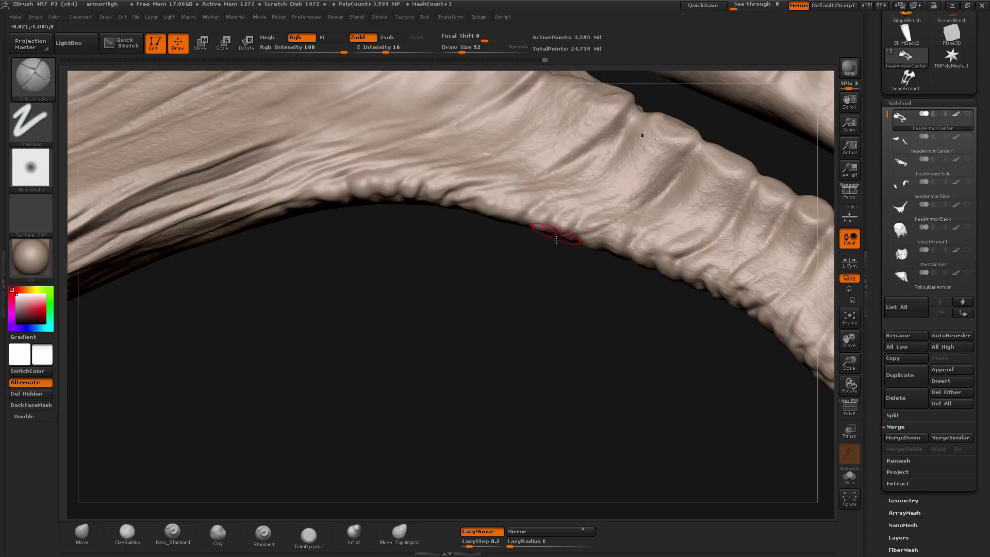
- Continue the Orb_Cracks creases along the beaded lower edge toward the far end of the ribbed strut
{"action": "mouse_move", "coordinate": [551, 251]}
{"action": "left_mouse_down"}
{"action": "mouse_move", "coordinate": [542, 242]}
{"action": "mouse_move", "coordinate": [619, 256]}
{"action": "left_mouse_up"}
{"action": "left_click_drag", "start_coordinate": [601, 301], "coordinate": [610, 269]}
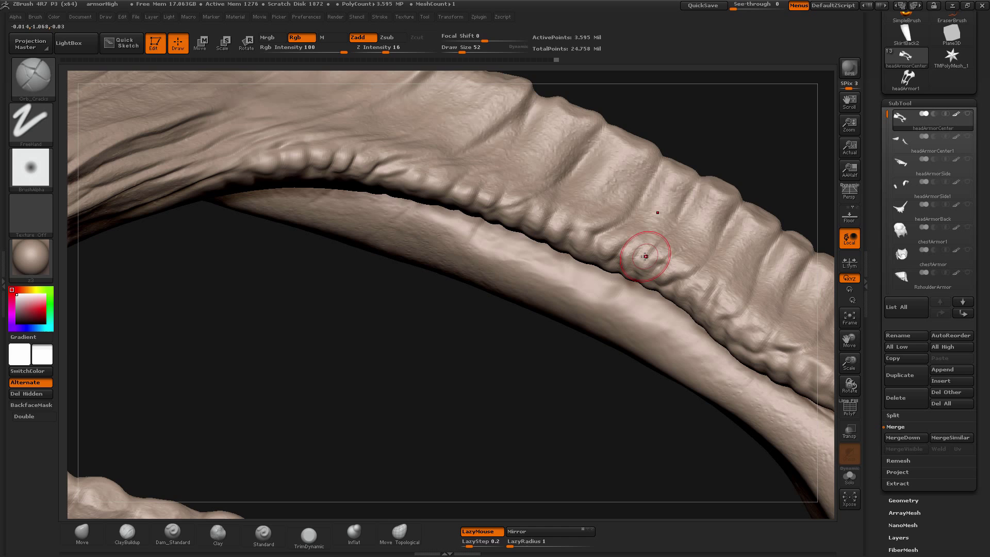
{"action": "mouse_move", "coordinate": [673, 281]}
{"action": "left_mouse_down"}
{"action": "mouse_move", "coordinate": [659, 270]}
{"action": "mouse_move", "coordinate": [690, 296]}
{"action": "mouse_move", "coordinate": [705, 291]}
{"action": "mouse_move", "coordinate": [718, 319]}
{"action": "mouse_move", "coordinate": [728, 315]}
{"action": "left_mouse_up"}
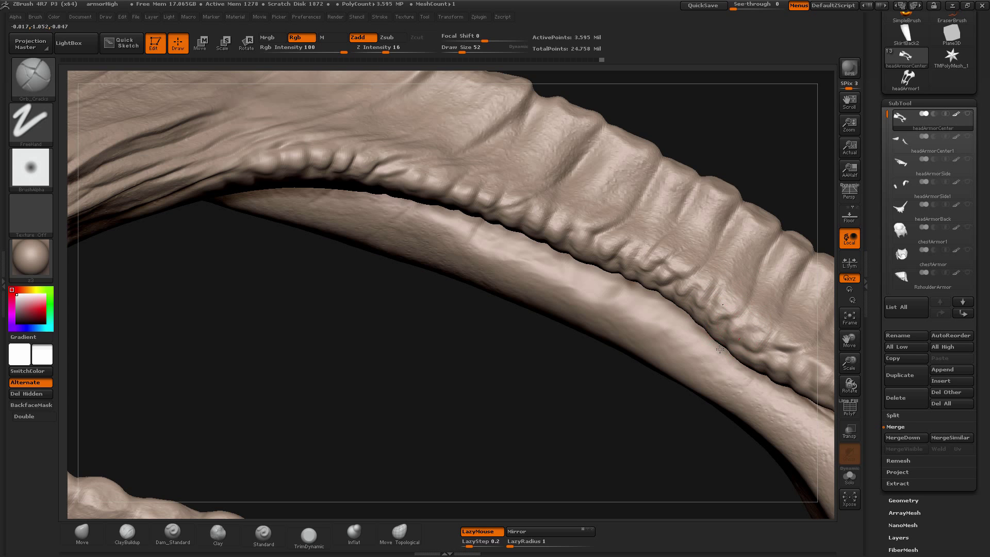
{"action": "mouse_move", "coordinate": [580, 416]}
{"action": "left_mouse_down"}
{"action": "mouse_move", "coordinate": [608, 258]}
{"action": "mouse_move", "coordinate": [599, 234]}
{"action": "left_mouse_up"}
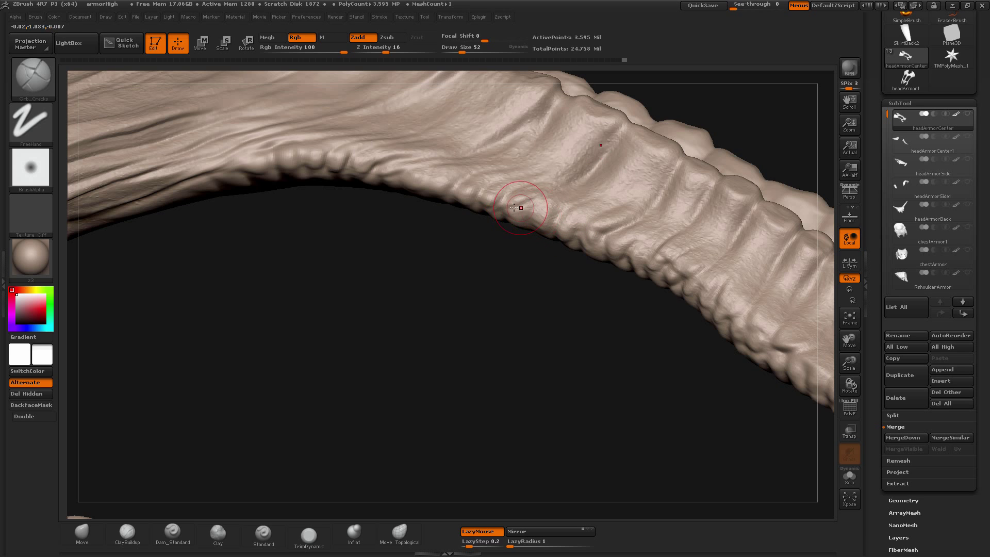
{"action": "left_click_drag", "start_coordinate": [453, 186], "coordinate": [475, 211]}
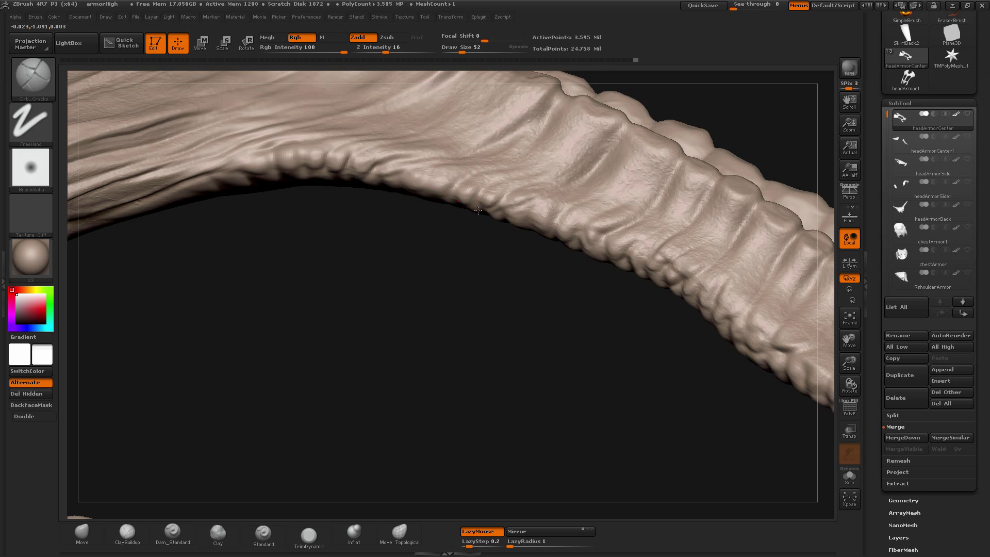
{"action": "mouse_move", "coordinate": [556, 334]}
{"action": "left_mouse_down", "text": "alt"}
{"action": "mouse_move", "coordinate": [435, 311]}
{"action": "mouse_move", "coordinate": [396, 291]}
{"action": "left_mouse_up", "text": "alt"}
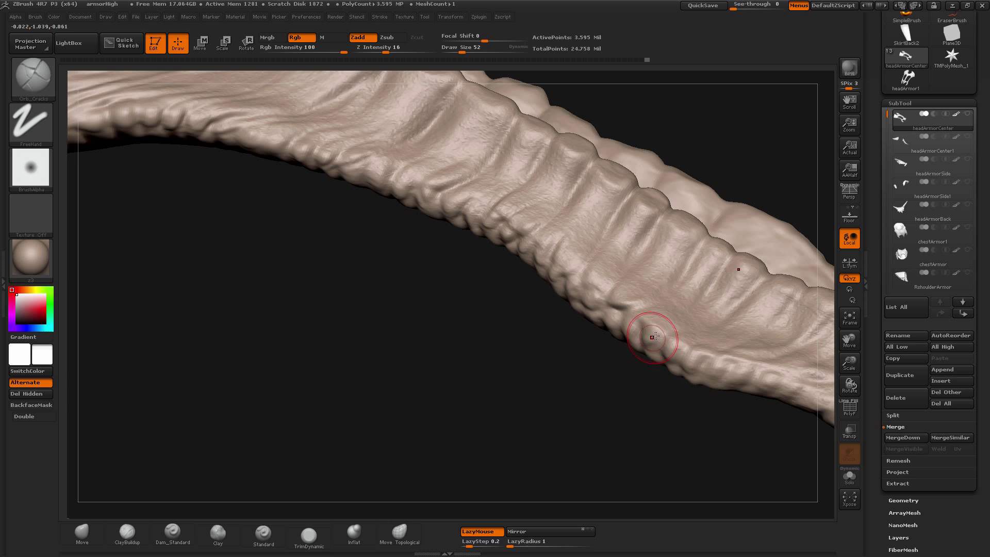
{"action": "mouse_move", "coordinate": [657, 343]}
{"action": "left_mouse_down"}
{"action": "mouse_move", "coordinate": [665, 360]}
{"action": "mouse_move", "coordinate": [682, 347]}
{"action": "mouse_move", "coordinate": [693, 378]}
{"action": "left_mouse_up"}
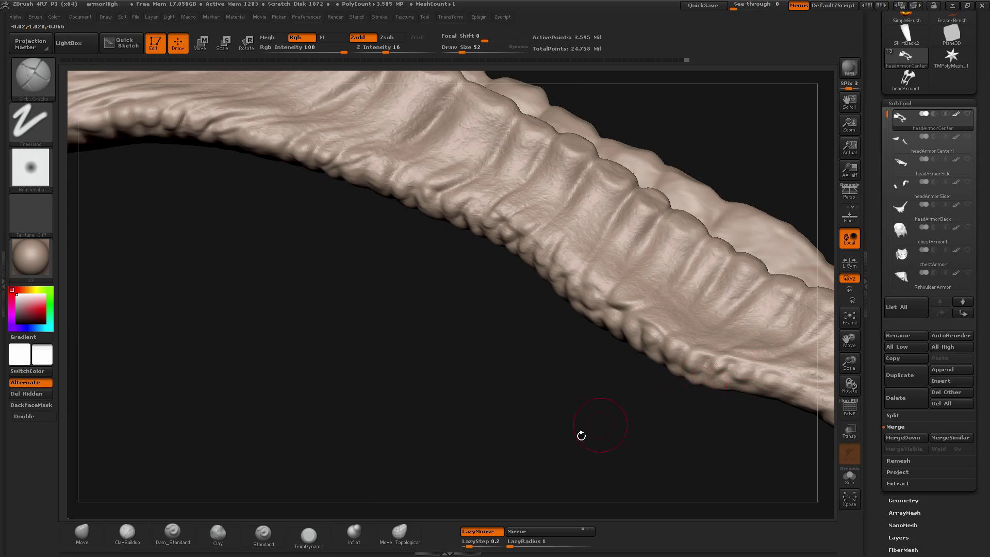
- Set up the Standard brush with the DragRect stroke and the vm_fungus01 alpha for the side plates
{"action": "mouse_move", "coordinate": [581, 436]}
{"action": "left_mouse_down"}
{"action": "mouse_move", "coordinate": [462, 360]}
{"action": "mouse_move", "coordinate": [675, 347]}
{"action": "mouse_move", "coordinate": [303, 407]}
{"action": "mouse_move", "coordinate": [327, 469]}
{"action": "left_mouse_up"}
{"action": "left_click_drag", "start_coordinate": [592, 320], "coordinate": [774, 315], "text": "alt"}
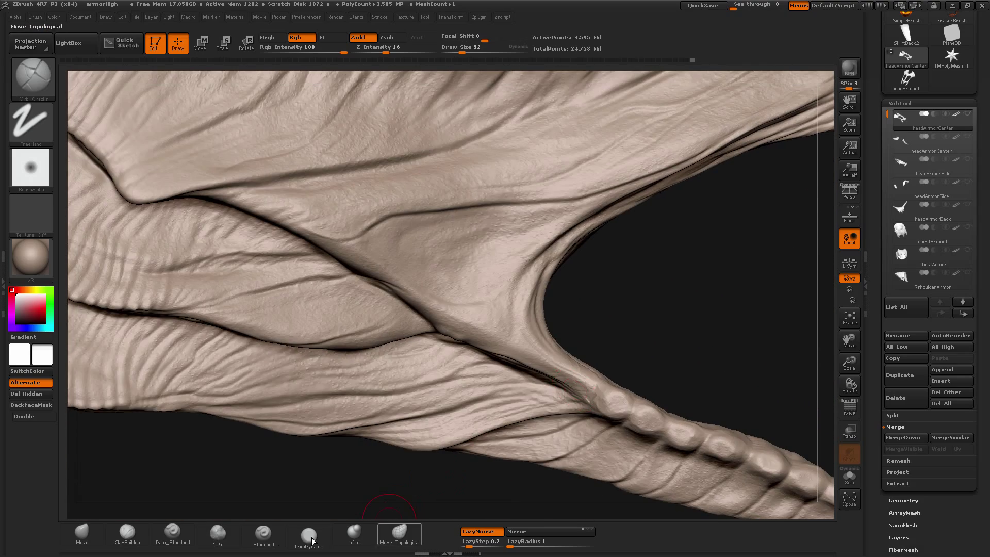
{"action": "left_click", "coordinate": [263, 534]}
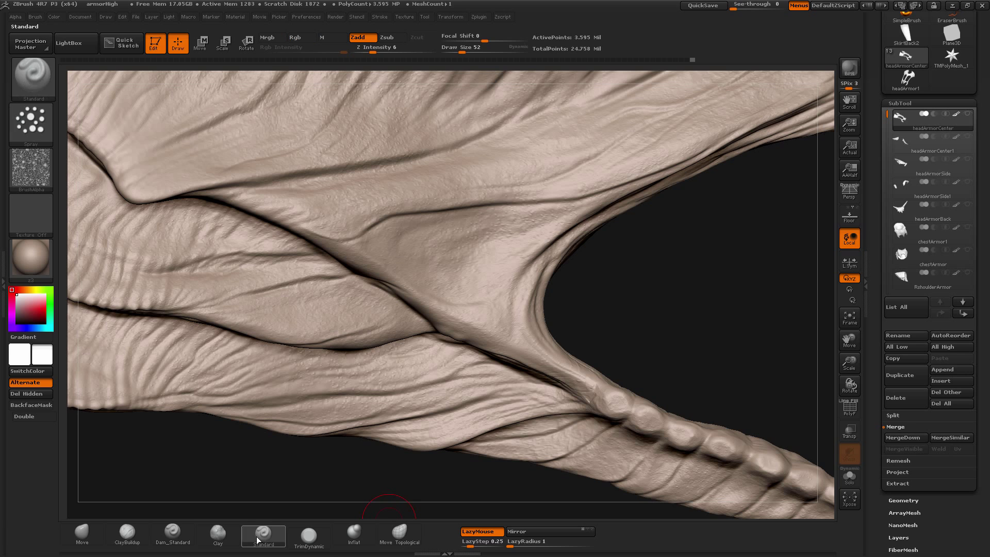
{"action": "left_click", "coordinate": [23, 118]}
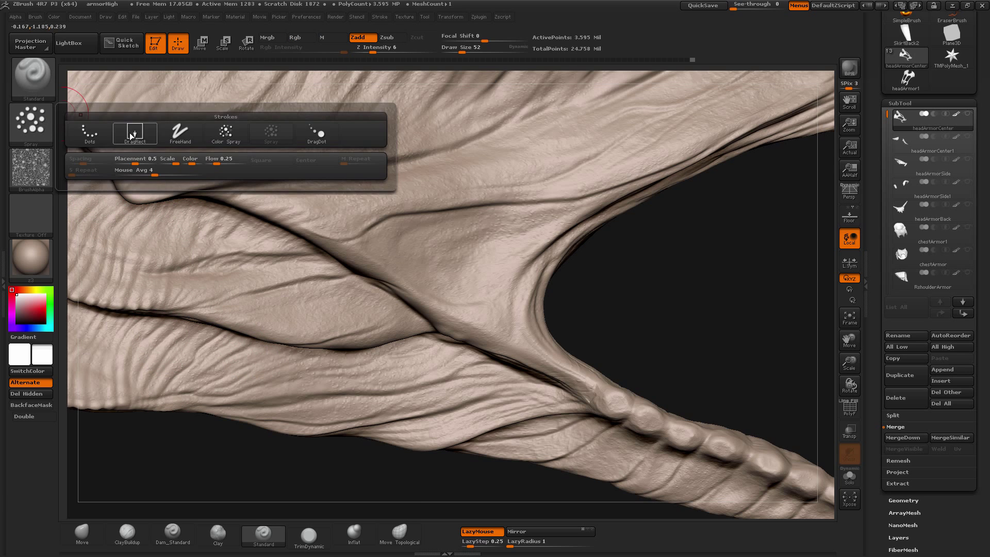
{"action": "left_click", "coordinate": [132, 137]}
{"action": "left_click", "coordinate": [31, 168]}
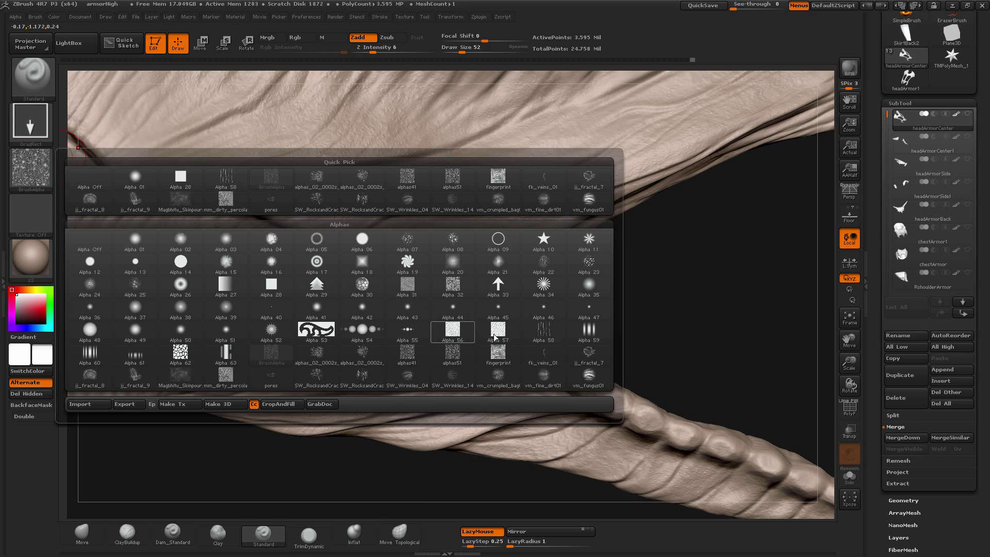
{"action": "left_click", "coordinate": [594, 381]}
- Set the Z Intensity to 10 and stamp the wrinkle pattern over the tapered end of the middle side plate
{"action": "left_click_drag", "start_coordinate": [608, 336], "coordinate": [692, 298]}
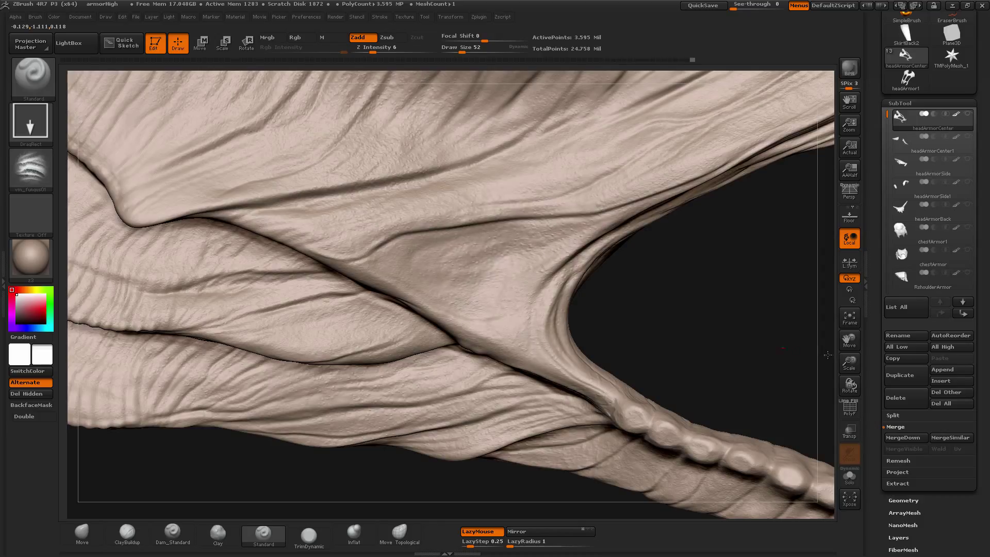
{"action": "key", "text": "ctrl"}
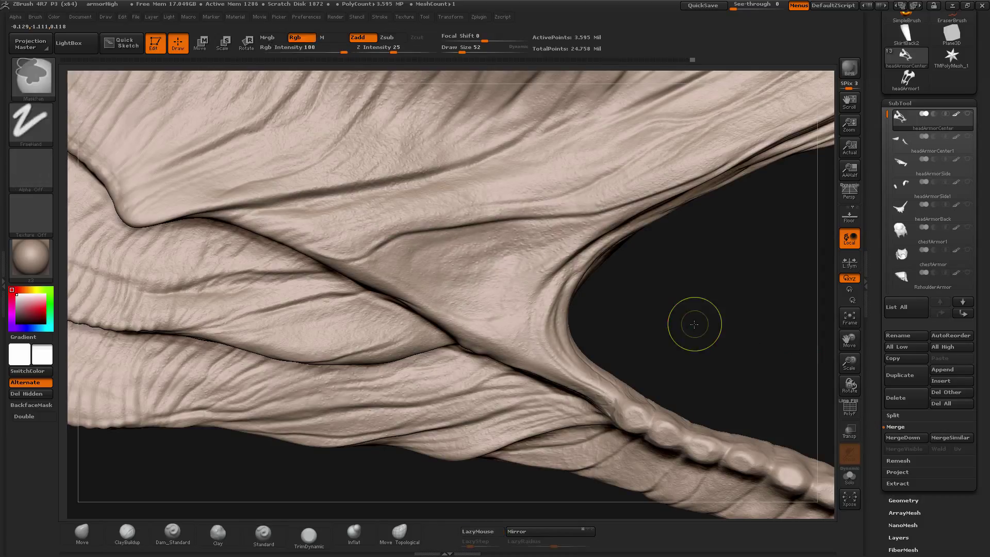
{"action": "left_click_drag", "start_coordinate": [372, 49], "coordinate": [378, 50]}
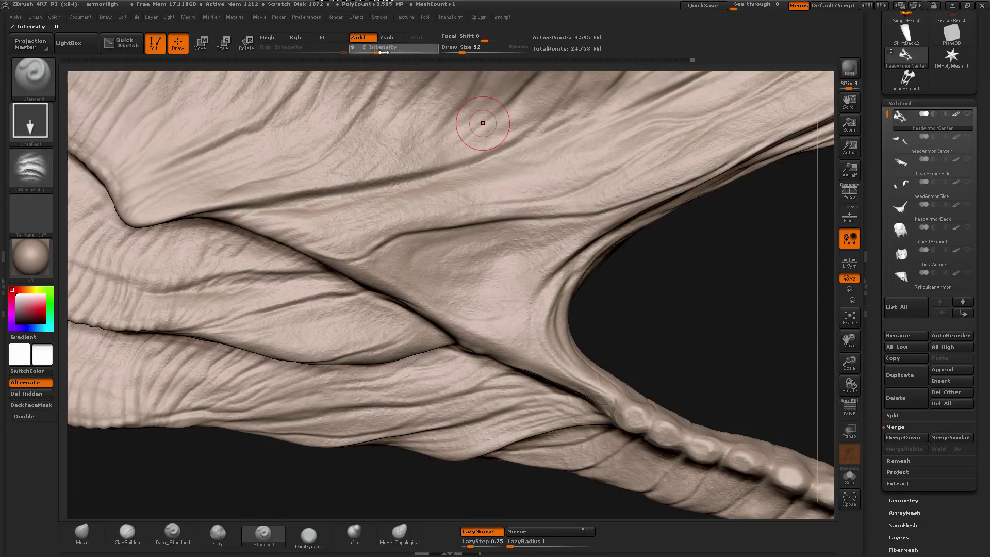
{"action": "left_click_drag", "start_coordinate": [652, 316], "coordinate": [647, 279], "text": "alt"}
{"action": "mouse_move", "coordinate": [311, 429]}
{"action": "left_mouse_down", "text": "alt"}
{"action": "mouse_move", "coordinate": [423, 394]}
{"action": "mouse_move", "coordinate": [412, 384]}
{"action": "left_mouse_up", "text": "alt"}
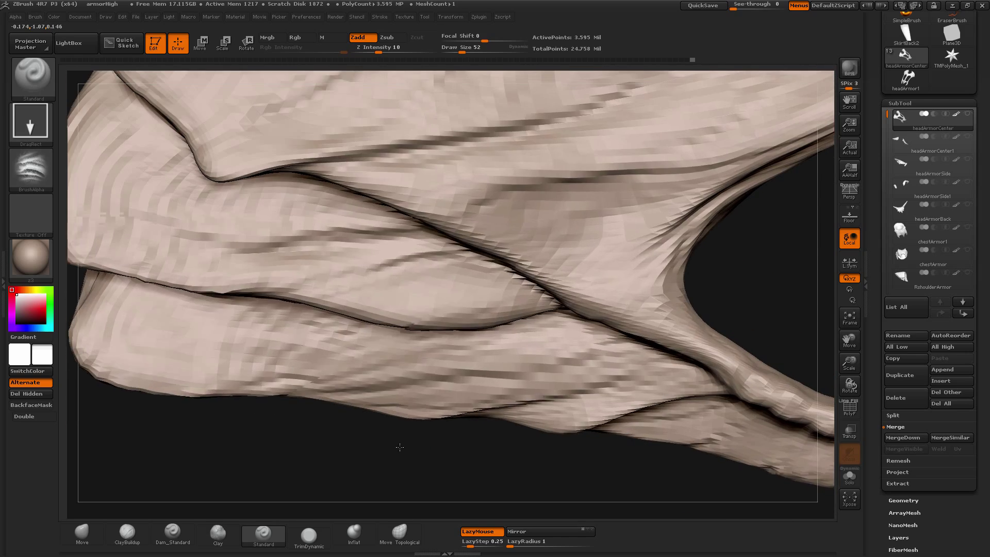
{"action": "left_click_drag", "start_coordinate": [360, 429], "coordinate": [382, 412]}
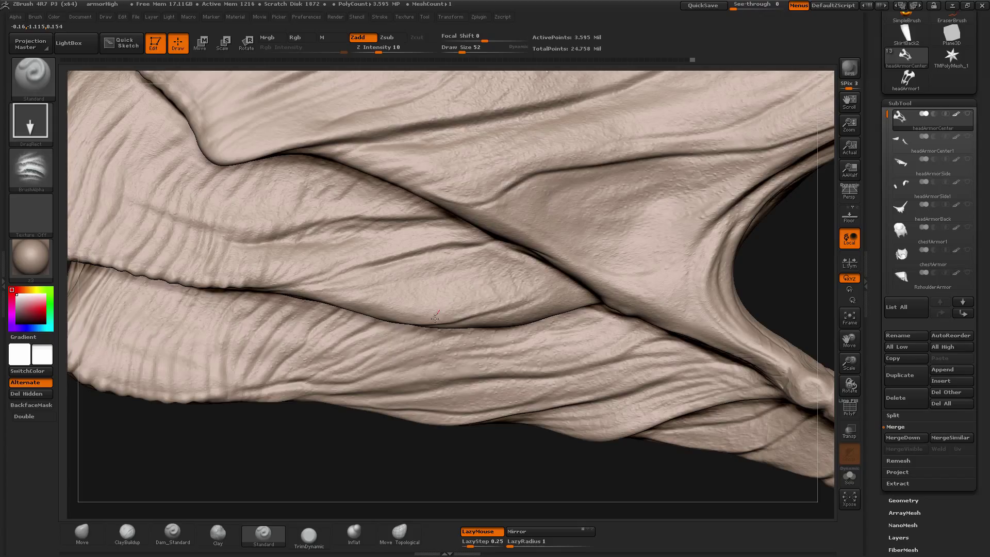
{"action": "left_click_drag", "start_coordinate": [372, 450], "coordinate": [381, 454]}
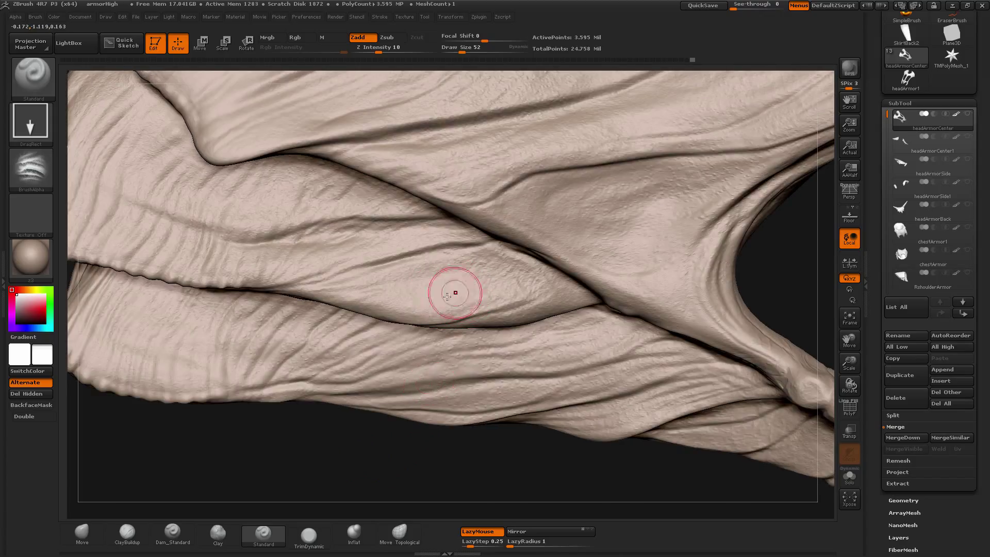
{"action": "mouse_move", "coordinate": [454, 296]}
{"action": "left_mouse_down"}
{"action": "mouse_move", "coordinate": [412, 314]}
{"action": "mouse_move", "coordinate": [345, 314]}
{"action": "left_mouse_up"}
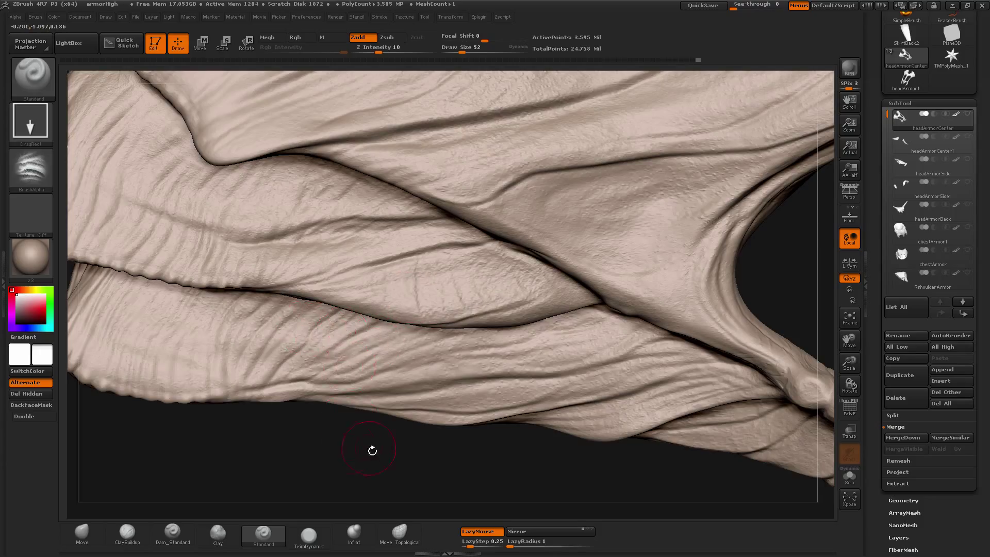
- Stamp the wrinkle pattern over the middle of the lower side plate with the Standard brush
{"action": "left_click_drag", "start_coordinate": [373, 449], "coordinate": [537, 342]}
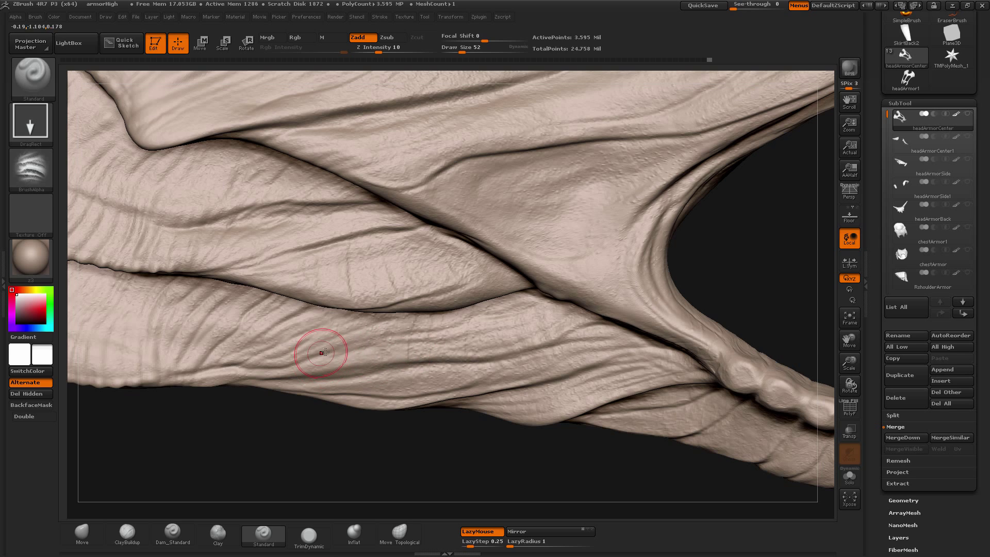
{"action": "left_click_drag", "start_coordinate": [321, 350], "coordinate": [278, 351]}
{"action": "left_click_drag", "start_coordinate": [313, 452], "coordinate": [424, 452]}
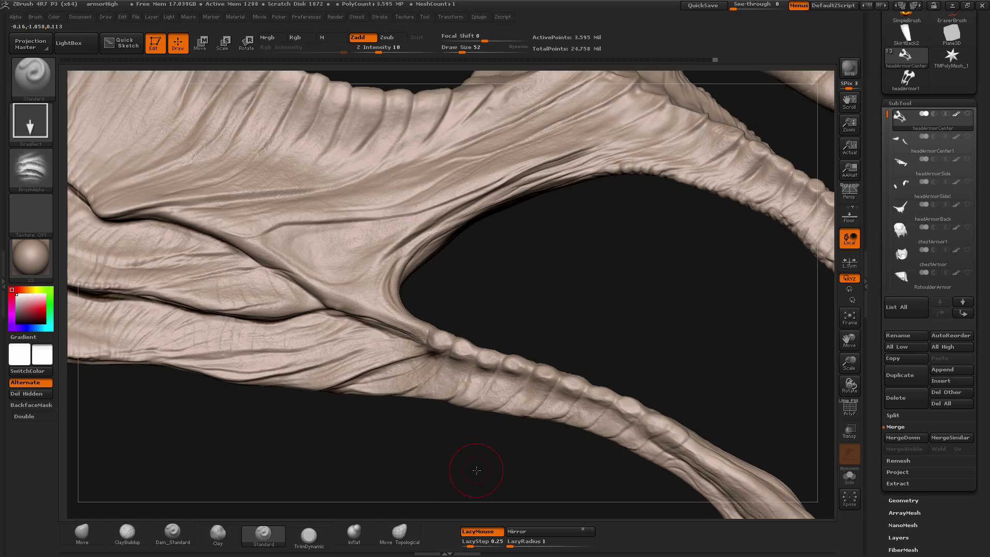
- Stamp the wrinkle pattern over the upper segments of the curved horn below the connecting bridge
{"action": "left_click_drag", "start_coordinate": [349, 449], "coordinate": [55, 318], "text": "alt"}
{"action": "mouse_move", "coordinate": [679, 455]}
{"action": "left_mouse_down"}
{"action": "mouse_move", "coordinate": [678, 441]}
{"action": "mouse_move", "coordinate": [688, 453]}
{"action": "left_mouse_up"}
{"action": "left_click_drag", "start_coordinate": [686, 344], "coordinate": [480, 150], "text": "alt"}
{"action": "left_click_drag", "start_coordinate": [529, 202], "coordinate": [636, 276], "text": "alt"}
{"action": "left_click_drag", "start_coordinate": [663, 243], "coordinate": [606, 140], "text": "alt"}
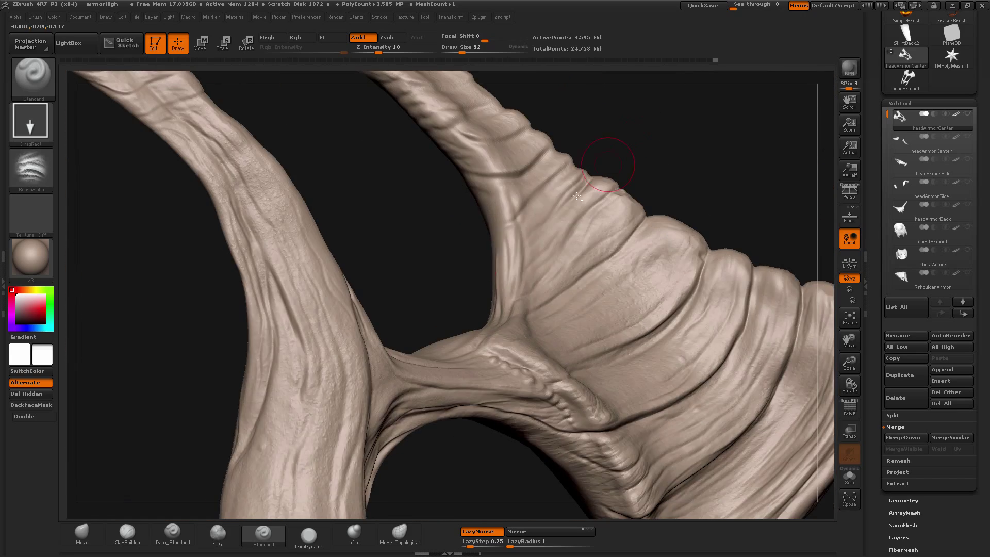
{"action": "left_click_drag", "start_coordinate": [577, 196], "coordinate": [363, 328]}
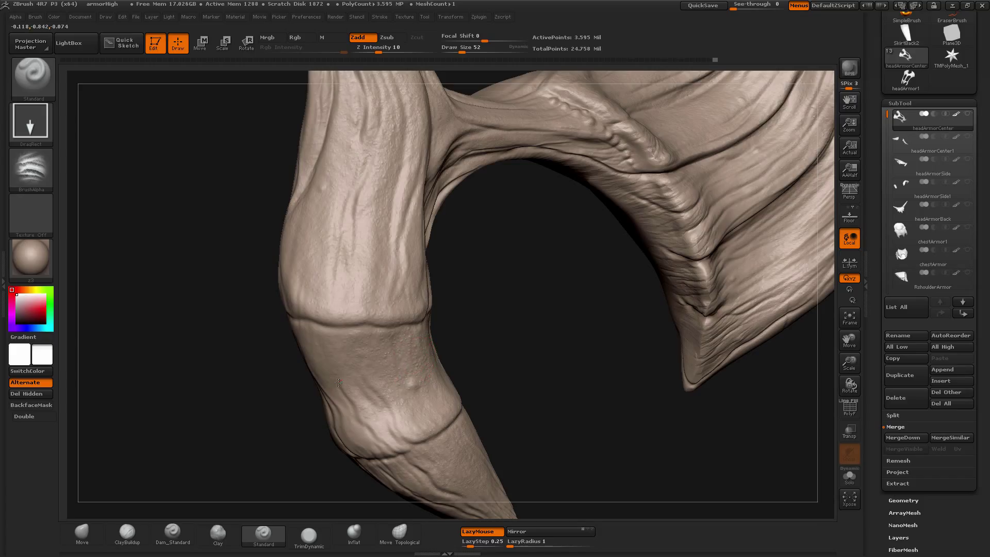
{"action": "left_click_drag", "start_coordinate": [244, 397], "coordinate": [333, 368]}
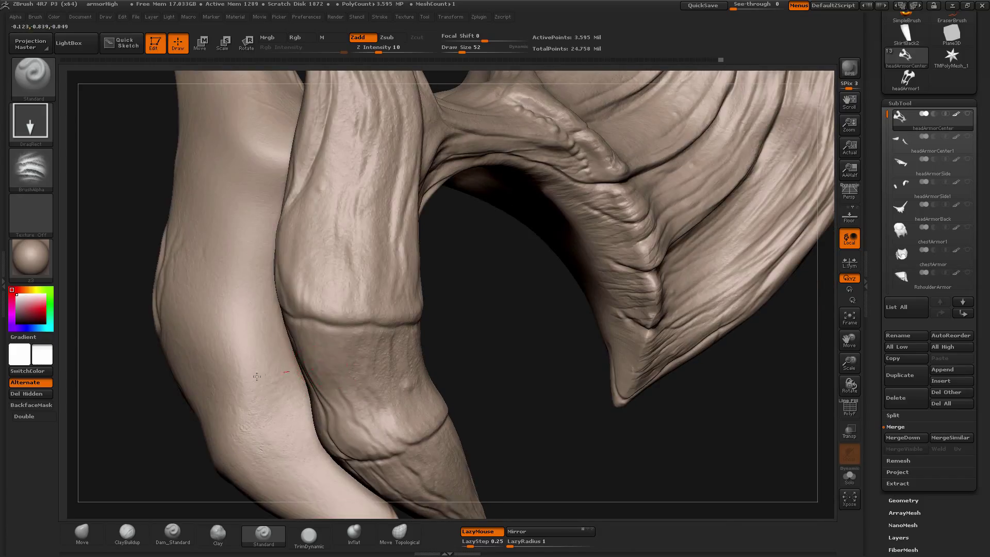
{"action": "left_click_drag", "start_coordinate": [493, 341], "coordinate": [406, 310]}
{"action": "left_click_drag", "start_coordinate": [308, 319], "coordinate": [304, 320]}
{"action": "mouse_move", "coordinate": [223, 332]}
{"action": "left_mouse_down"}
{"action": "mouse_move", "coordinate": [287, 312]}
{"action": "mouse_move", "coordinate": [225, 329]}
{"action": "mouse_move", "coordinate": [207, 378]}
{"action": "mouse_move", "coordinate": [170, 380]}
{"action": "mouse_move", "coordinate": [198, 378]}
{"action": "mouse_move", "coordinate": [216, 426]}
{"action": "left_mouse_up"}
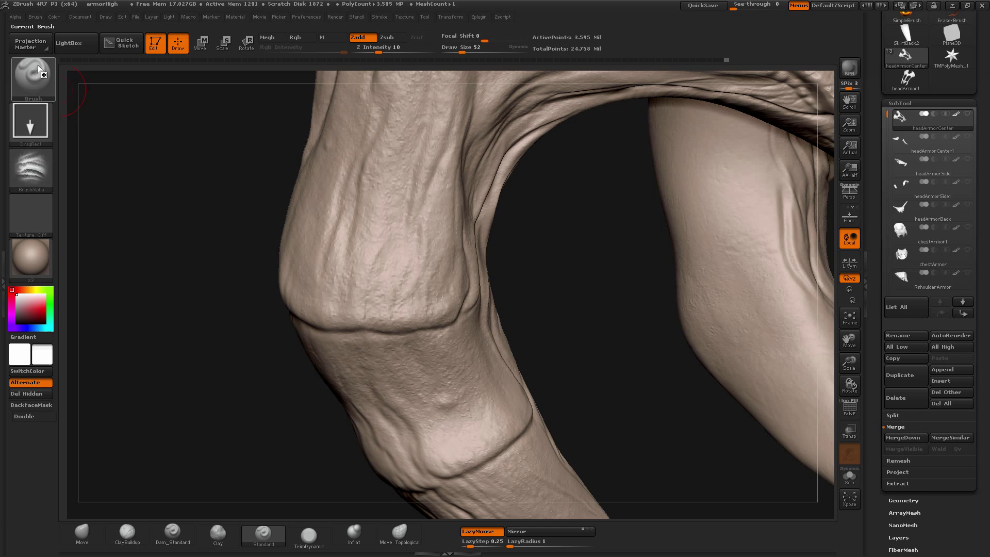
- Switch to the Dam_Standard brush and carve lengthwise creases running into the horn's first ring edge
{"action": "left_click", "coordinate": [22, 76]}
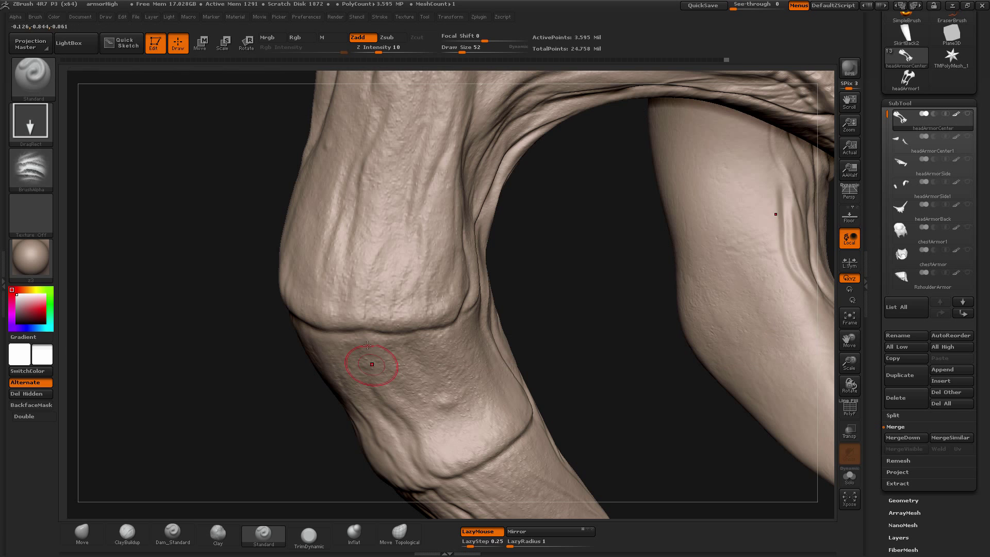
{"action": "left_click", "coordinate": [28, 77]}
{"action": "left_click", "coordinate": [182, 535]}
{"action": "left_click_drag", "start_coordinate": [250, 359], "coordinate": [255, 382], "text": "alt"}
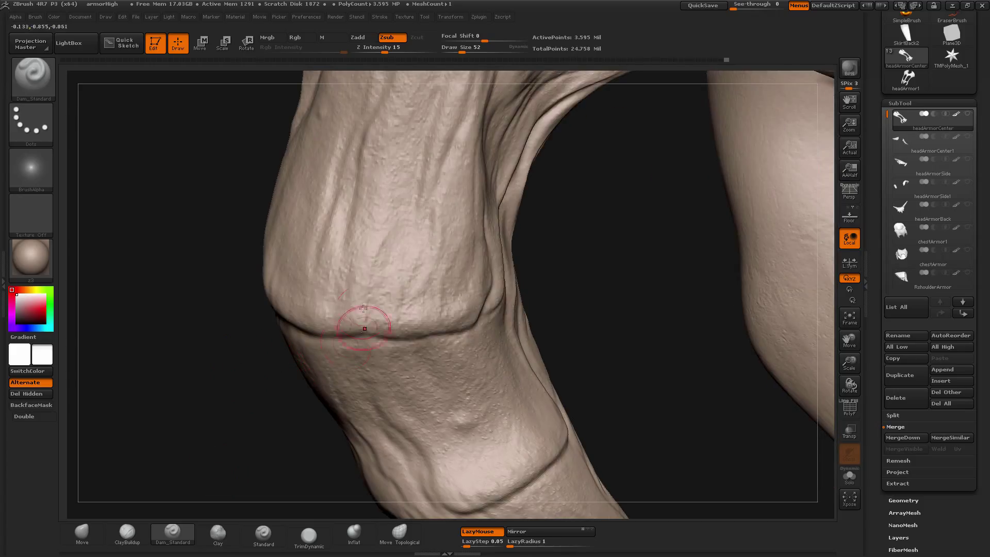
{"action": "left_click_drag", "start_coordinate": [380, 254], "coordinate": [369, 325]}
{"action": "key", "text": "bracketright"}
{"action": "key", "text": "bracketright"}
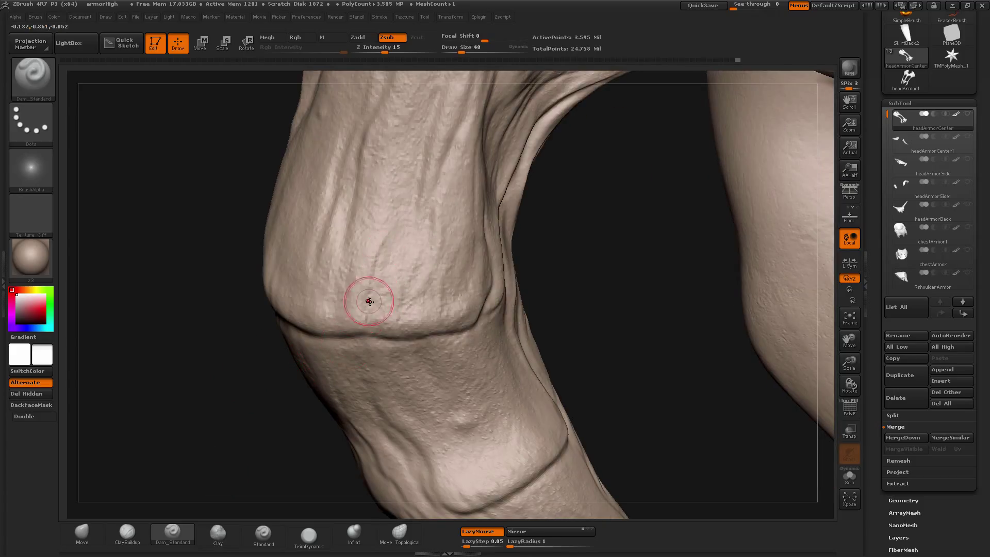
- Carve more Dam_Standard creases around the horn's ring edge and the segment below it at Draw Size 60
{"action": "left_click_drag", "start_coordinate": [269, 388], "coordinate": [311, 388]}
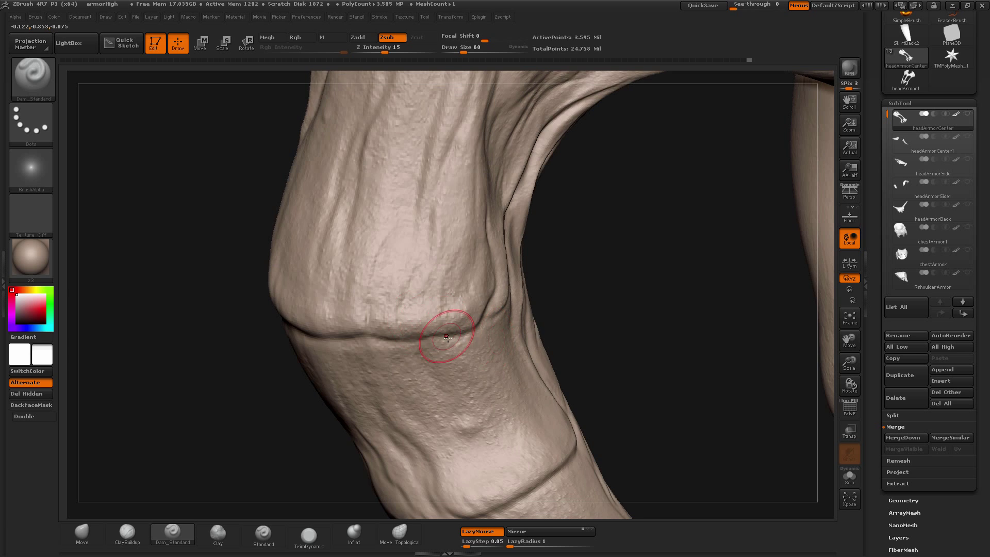
{"action": "left_click_drag", "start_coordinate": [575, 352], "coordinate": [454, 332]}
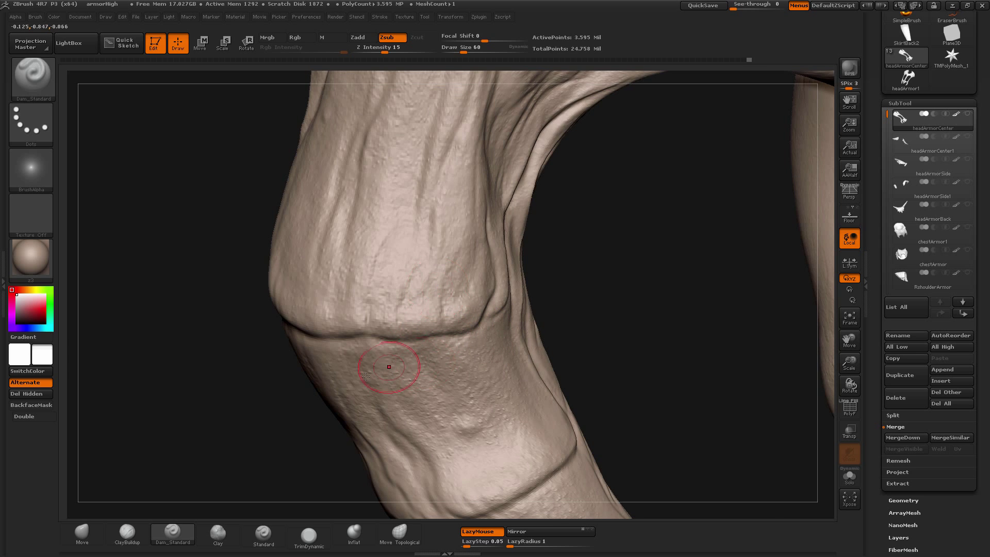
{"action": "mouse_move", "coordinate": [281, 385]}
{"action": "left_mouse_down"}
{"action": "mouse_move", "coordinate": [228, 377]}
{"action": "mouse_move", "coordinate": [233, 395]}
{"action": "mouse_move", "coordinate": [356, 384]}
{"action": "left_mouse_up"}
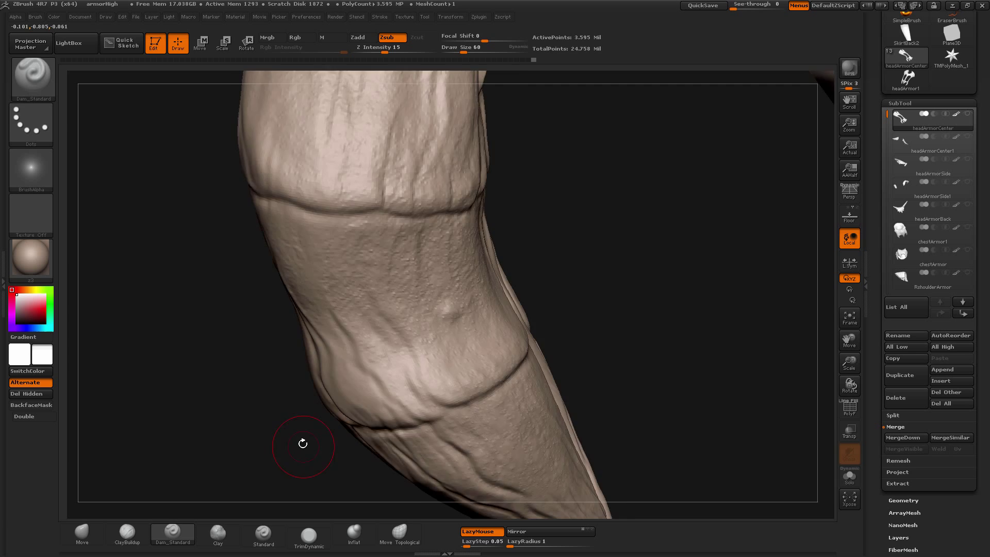
{"action": "left_click_drag", "start_coordinate": [302, 442], "coordinate": [565, 333]}
{"action": "left_click_drag", "start_coordinate": [551, 263], "coordinate": [515, 292]}
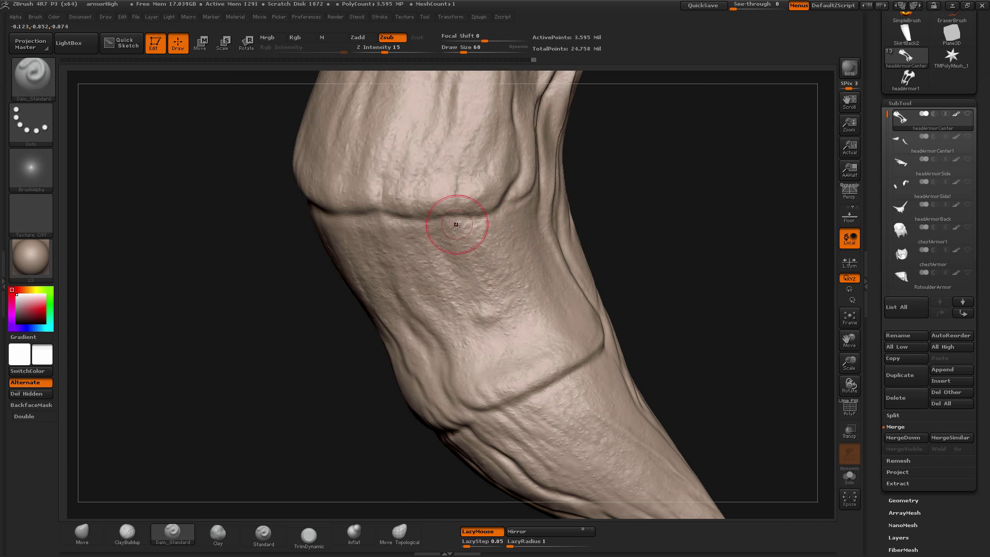
{"action": "mouse_move", "coordinate": [351, 287]}
{"action": "left_mouse_down"}
{"action": "mouse_move", "coordinate": [261, 325]}
{"action": "mouse_move", "coordinate": [288, 350]}
{"action": "mouse_move", "coordinate": [235, 392]}
{"action": "mouse_move", "coordinate": [232, 330]}
{"action": "mouse_move", "coordinate": [76, 154]}
{"action": "left_mouse_up"}
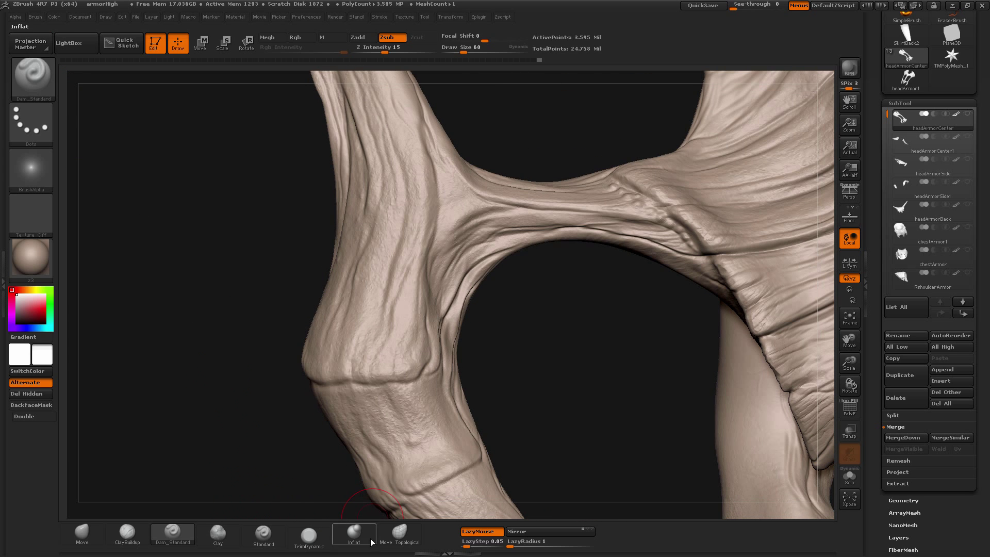
- Stamp the wrinkle pattern over the upper horn around its junction with the bridge using the Standard brush
{"action": "left_click", "coordinate": [276, 538]}
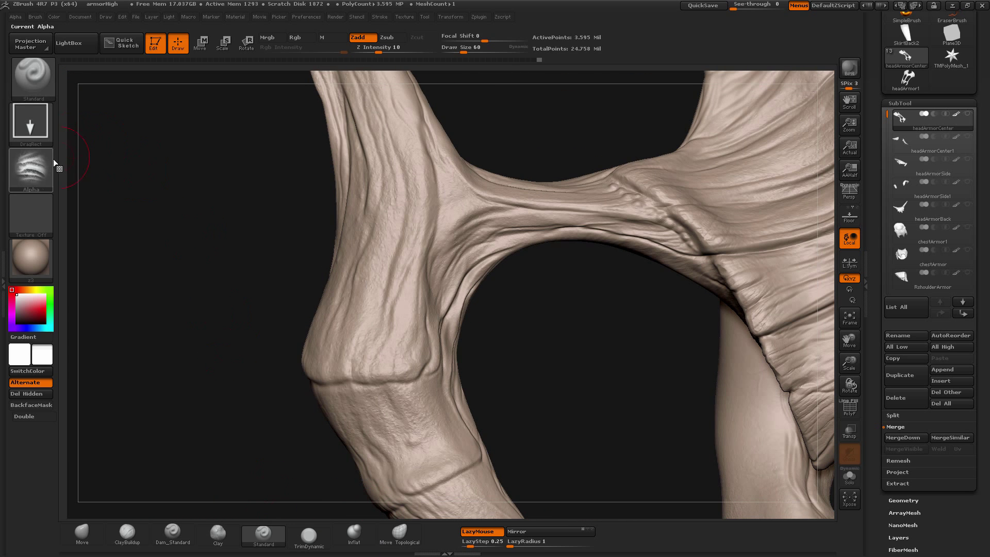
{"action": "left_click_drag", "start_coordinate": [222, 269], "coordinate": [258, 285]}
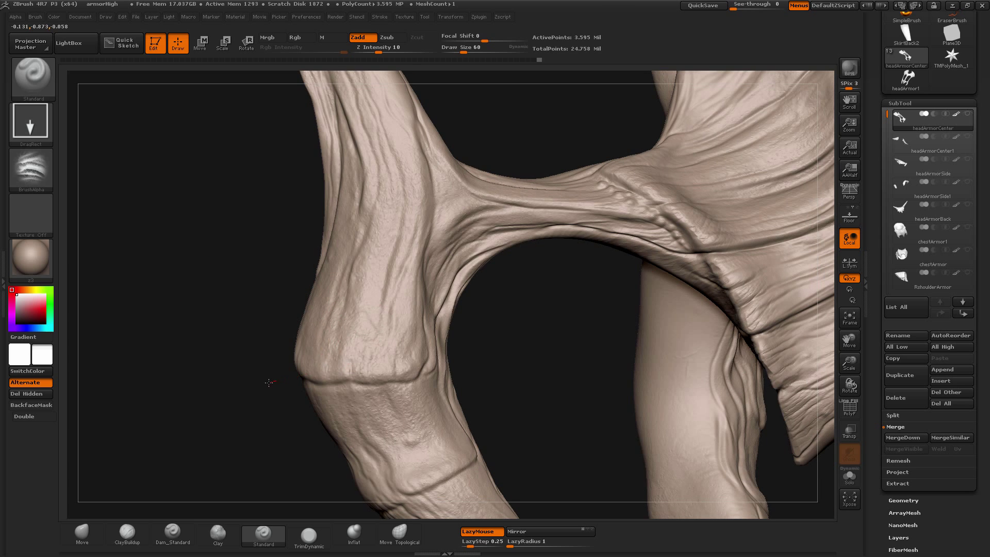
{"action": "left_click_drag", "start_coordinate": [236, 248], "coordinate": [391, 328]}
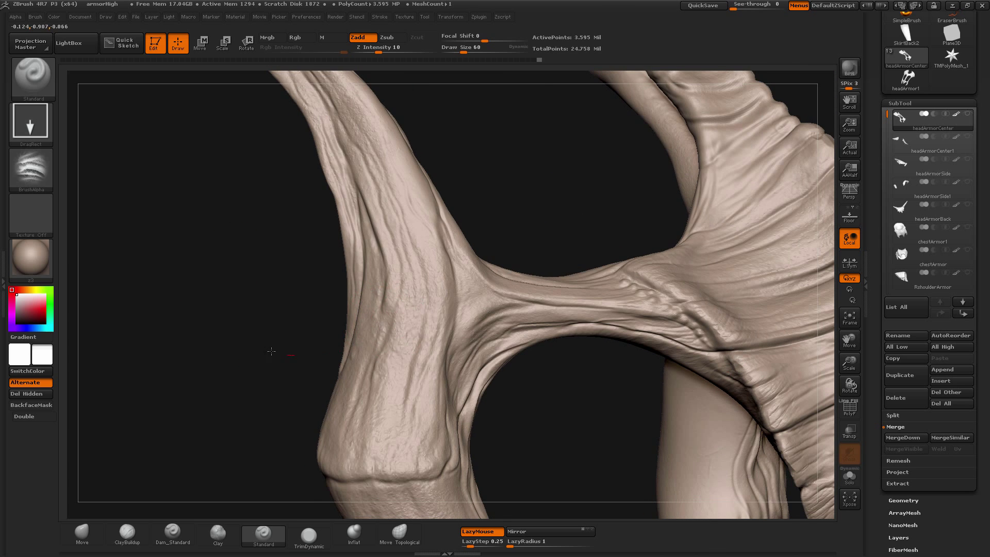
{"action": "left_click_drag", "start_coordinate": [271, 351], "coordinate": [354, 442]}
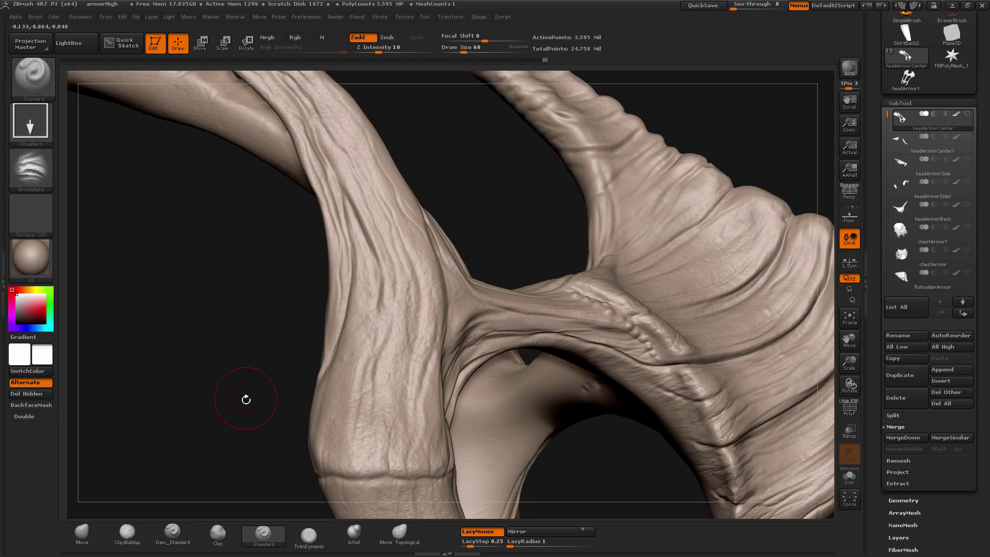
{"action": "mouse_move", "coordinate": [246, 399]}
{"action": "left_mouse_down"}
{"action": "mouse_move", "coordinate": [245, 351]}
{"action": "mouse_move", "coordinate": [319, 392]}
{"action": "left_mouse_up"}
{"action": "mouse_move", "coordinate": [346, 487]}
{"action": "left_mouse_down"}
{"action": "mouse_move", "coordinate": [268, 450]}
{"action": "mouse_move", "coordinate": [239, 508]}
{"action": "left_mouse_up"}
- Carve creases along the horn segments with the Dam_Standard brush at Z Intensity 15
{"action": "left_click", "coordinate": [173, 540]}
{"action": "left_click_drag", "start_coordinate": [232, 413], "coordinate": [475, 442]}
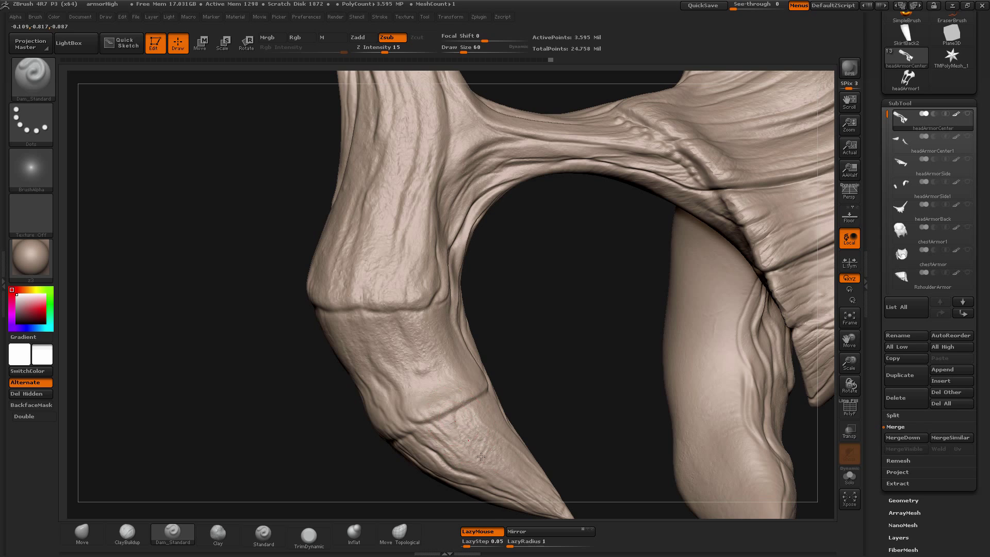
{"action": "mouse_move", "coordinate": [310, 397]}
{"action": "left_mouse_down"}
{"action": "mouse_move", "coordinate": [155, 312]}
{"action": "mouse_move", "coordinate": [394, 358]}
{"action": "left_mouse_up"}
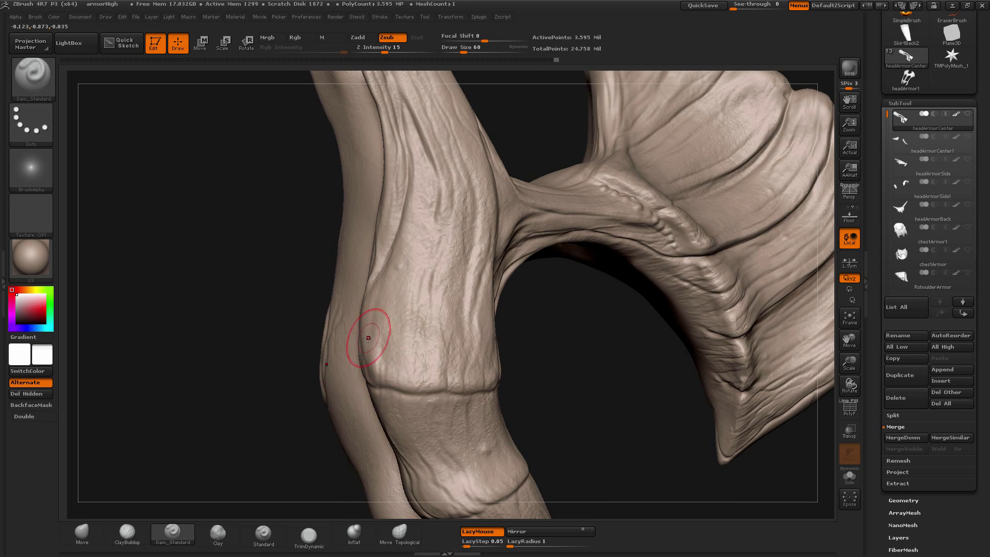
{"action": "left_click_drag", "start_coordinate": [254, 383], "coordinate": [178, 371]}
{"action": "left_click_drag", "start_coordinate": [305, 400], "coordinate": [484, 391]}
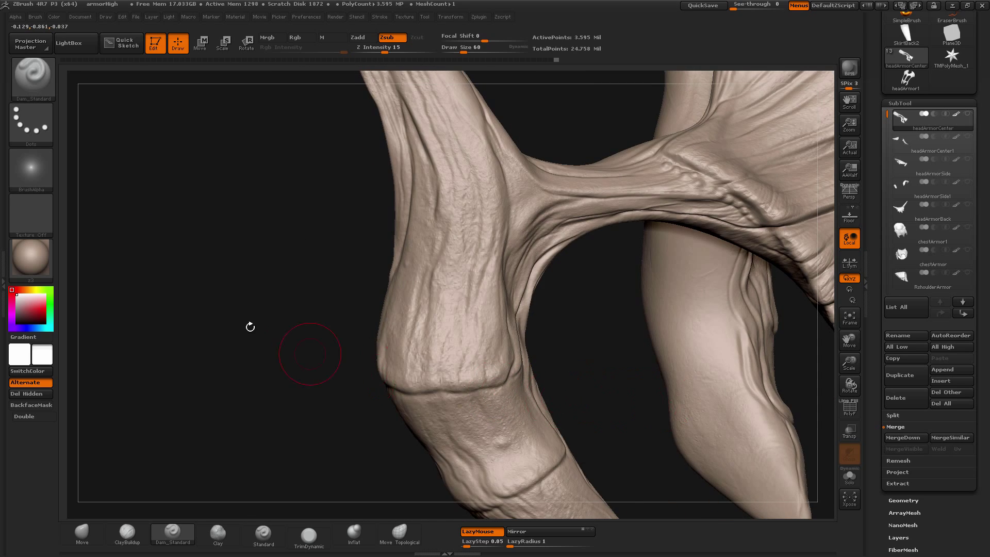
{"action": "mouse_move", "coordinate": [250, 327]}
{"action": "left_mouse_down"}
{"action": "mouse_move", "coordinate": [289, 283]}
{"action": "mouse_move", "coordinate": [320, 349]}
{"action": "mouse_move", "coordinate": [254, 421]}
{"action": "left_mouse_up"}
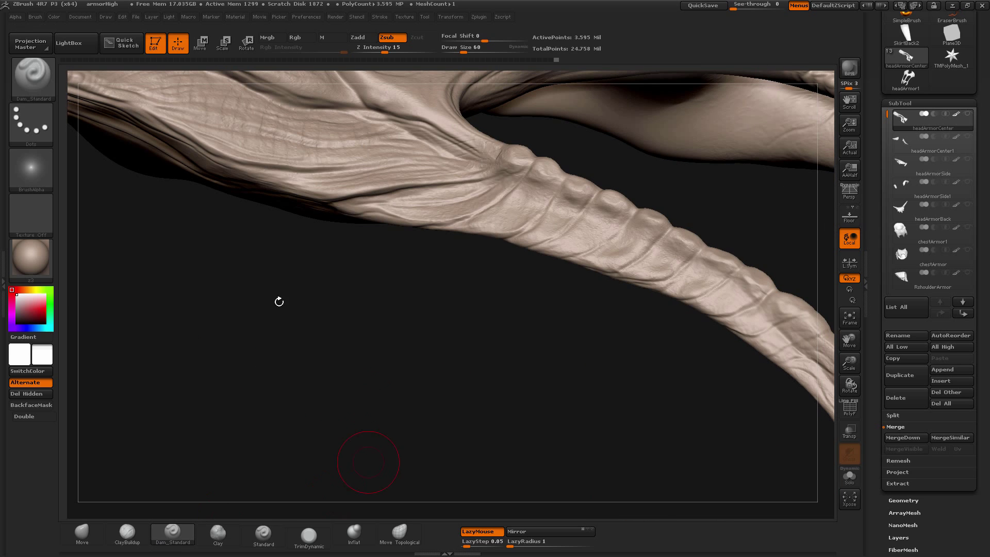
- Stamp the wrinkle pattern between the ribs at the start of the beaded strut with the Standard brush
{"action": "left_click", "coordinate": [263, 536]}
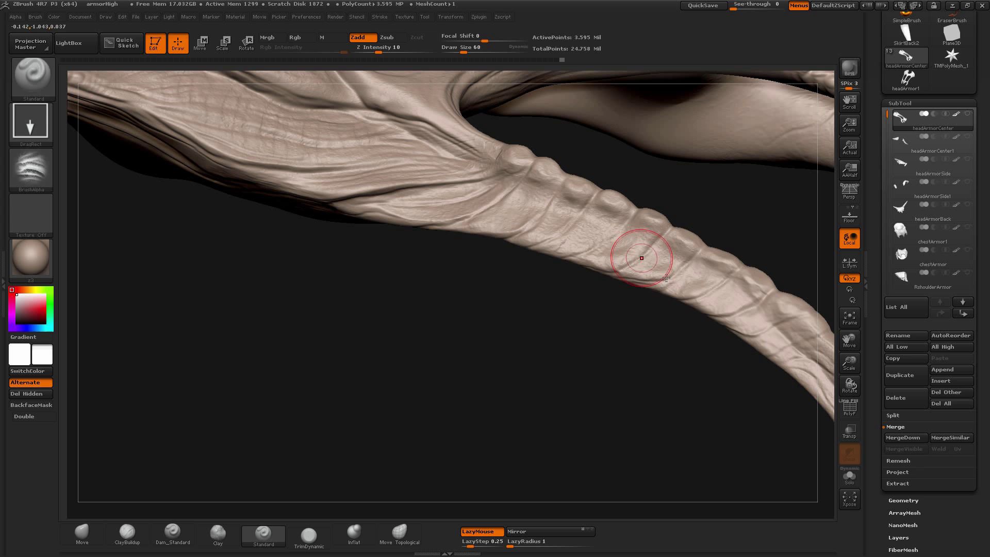
{"action": "left_click_drag", "start_coordinate": [652, 375], "coordinate": [506, 372]}
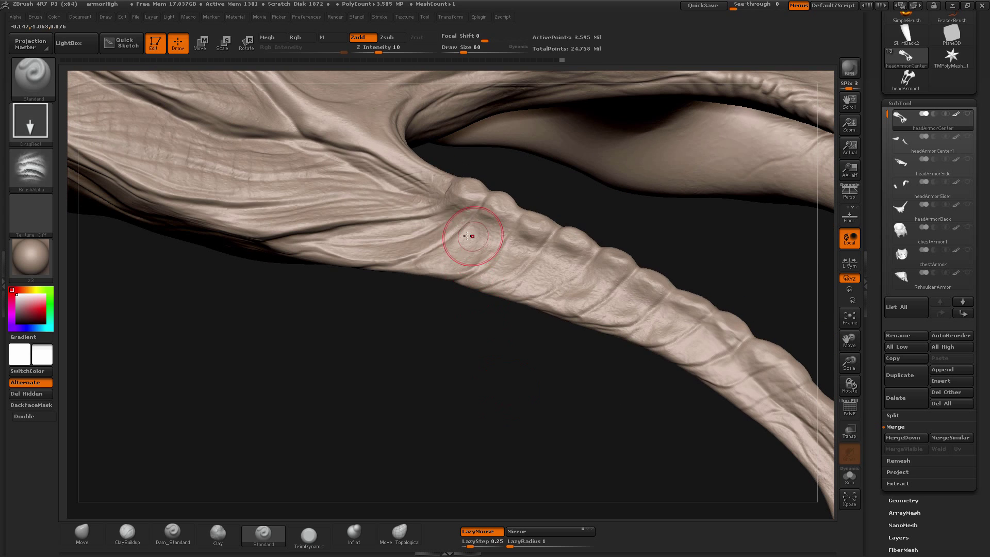
{"action": "left_click_drag", "start_coordinate": [391, 375], "coordinate": [469, 408], "text": "alt"}
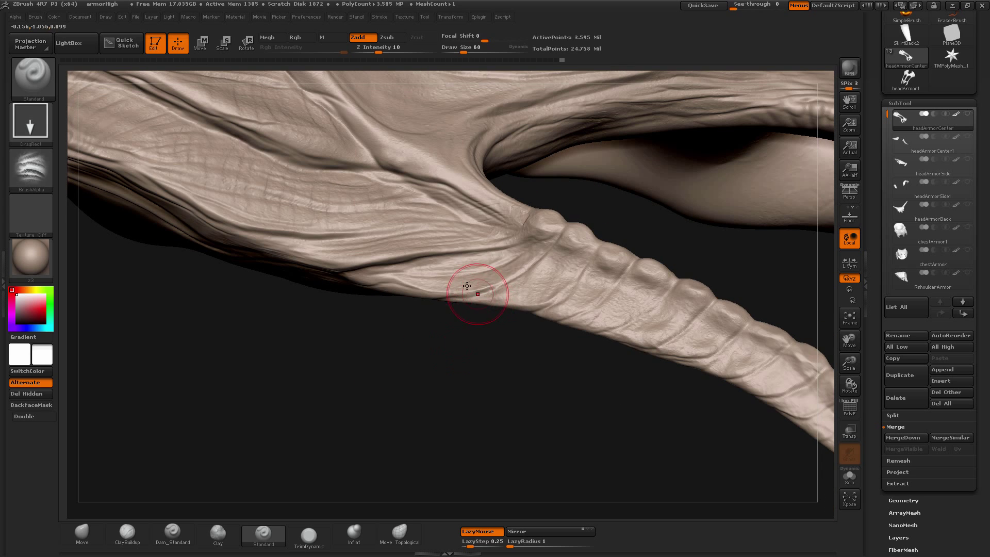
{"action": "left_click_drag", "start_coordinate": [456, 275], "coordinate": [614, 290]}
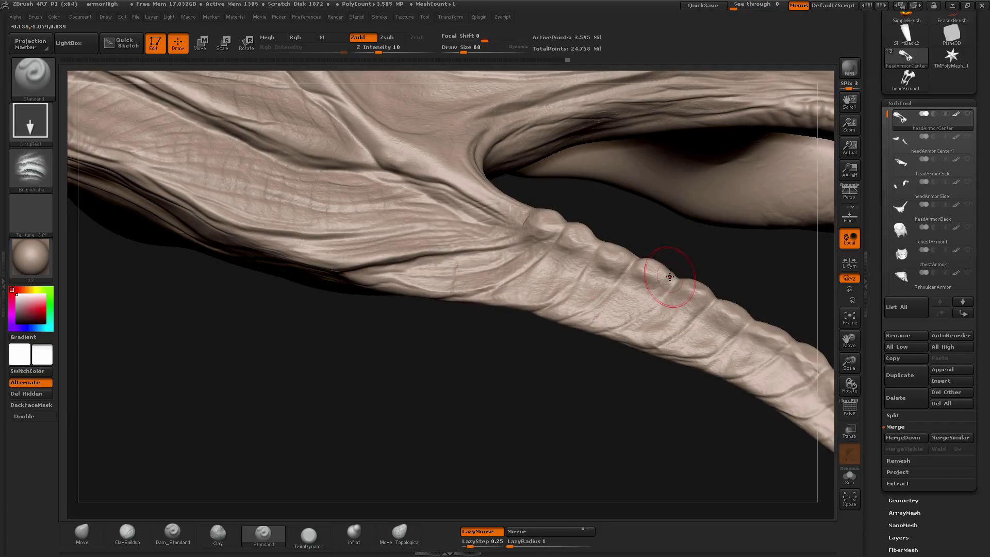
- Check the alpha's Surface option and stamp the wrinkle pattern along the lower side plate
{"action": "left_click", "coordinate": [14, 17]}
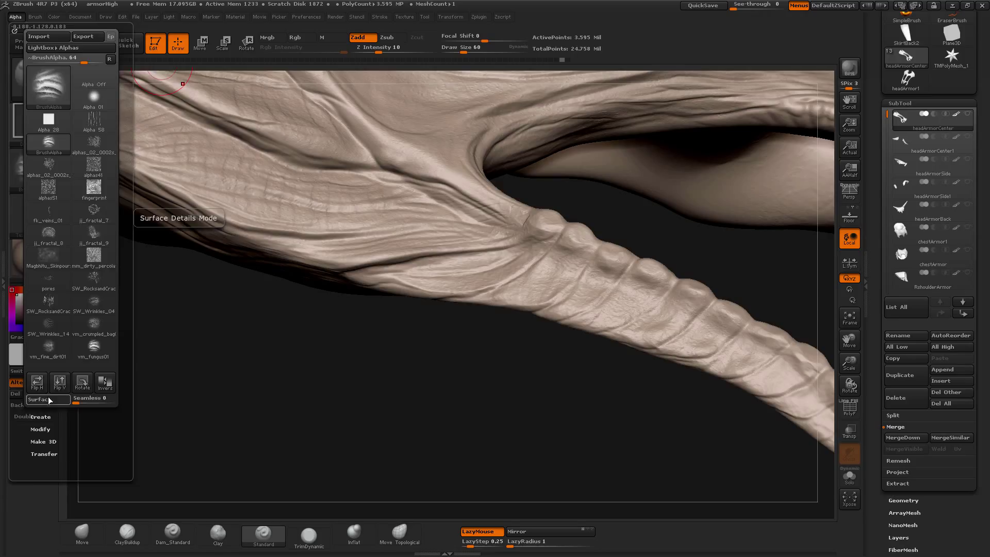
{"action": "left_click_drag", "start_coordinate": [310, 400], "coordinate": [495, 373]}
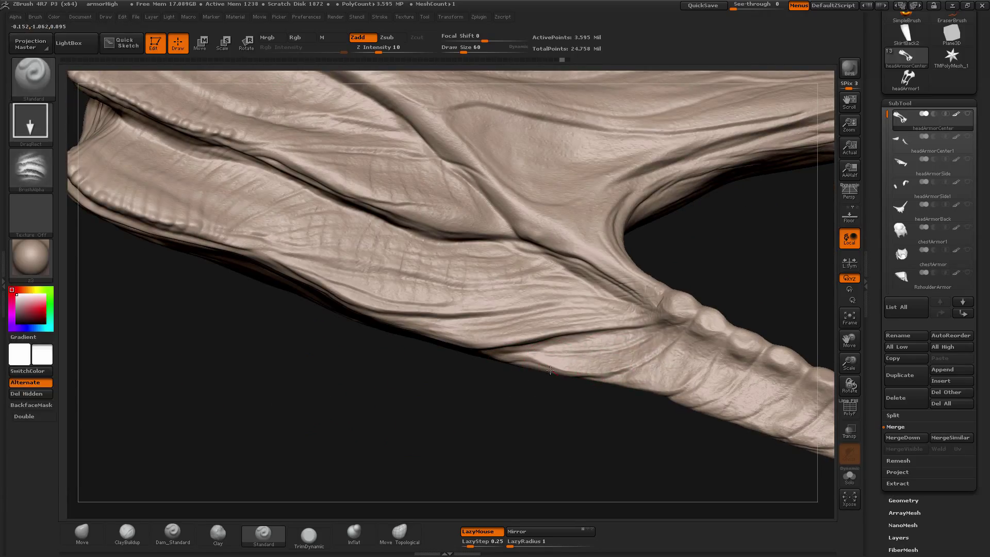
{"action": "left_click_drag", "start_coordinate": [549, 366], "coordinate": [550, 367]}
{"action": "left_click_drag", "start_coordinate": [277, 318], "coordinate": [250, 217]}
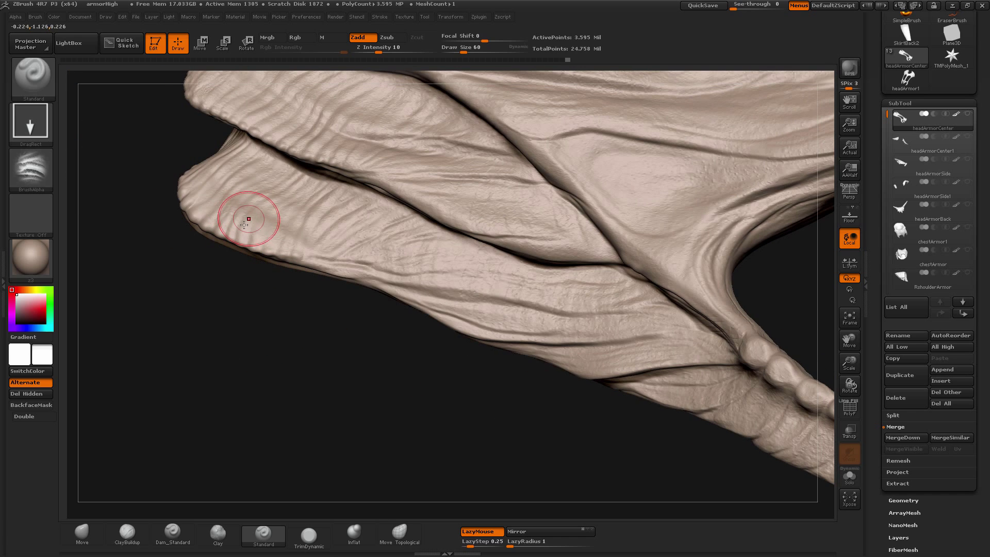
- Stamp curved wrinkles over the smooth triangular area between the side plates and the opening
{"action": "left_click_drag", "start_coordinate": [776, 290], "coordinate": [620, 329], "text": "alt"}
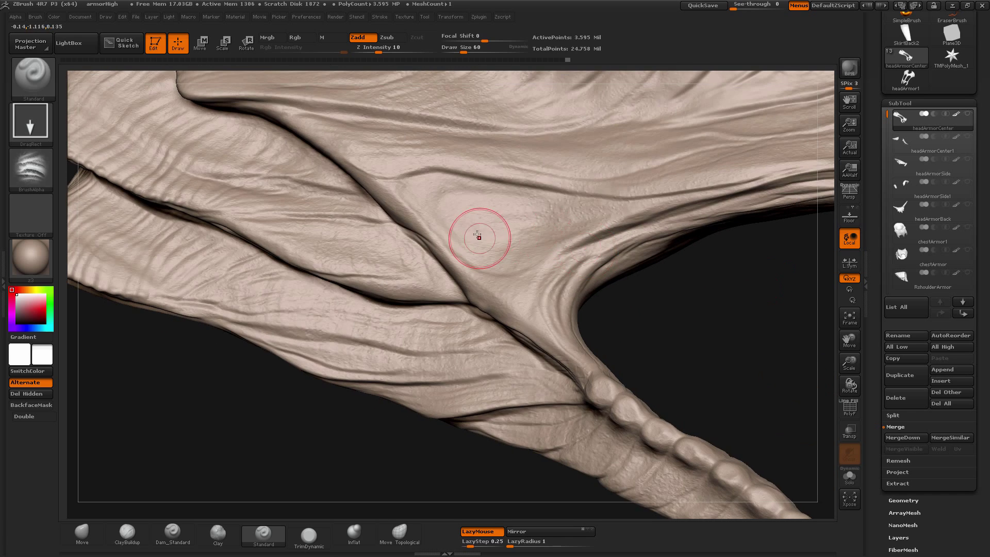
{"action": "mouse_move", "coordinate": [435, 207]}
{"action": "left_mouse_down"}
{"action": "mouse_move", "coordinate": [425, 175]}
{"action": "mouse_move", "coordinate": [445, 193]}
{"action": "mouse_move", "coordinate": [447, 185]}
{"action": "left_mouse_up"}
{"action": "mouse_move", "coordinate": [659, 318]}
{"action": "left_mouse_down", "text": "alt"}
{"action": "mouse_move", "coordinate": [595, 320]}
{"action": "mouse_move", "coordinate": [592, 366]}
{"action": "left_mouse_up", "text": "alt"}
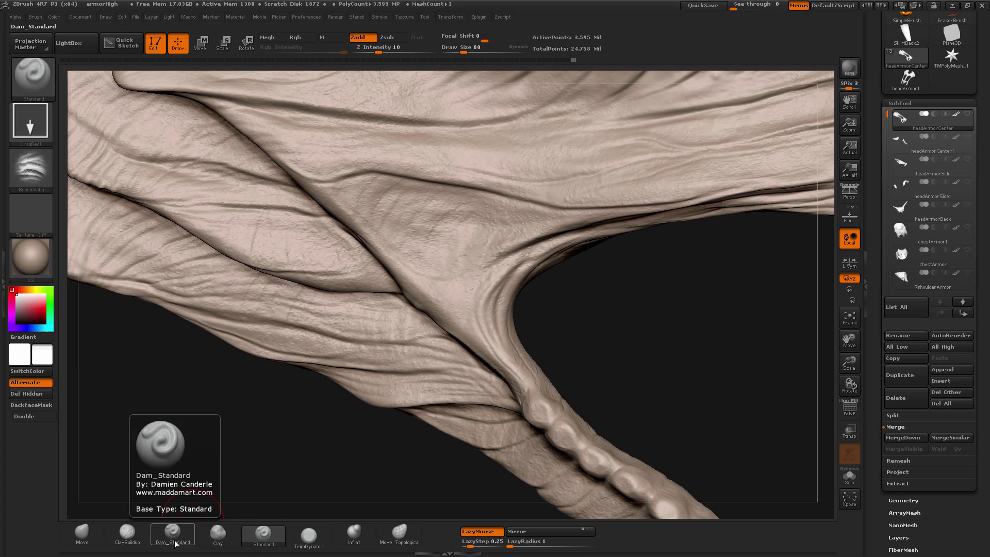
- Carve creases into the triangular area beside the opening with the Dam_Standard brush at Draw Size 48
{"action": "left_click", "coordinate": [173, 536]}
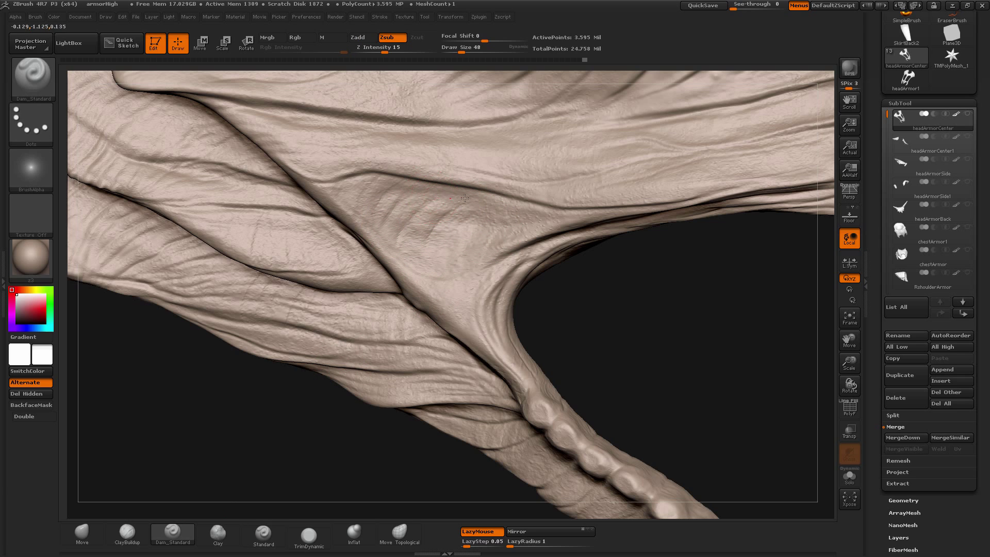
{"action": "mouse_move", "coordinate": [527, 310]}
{"action": "left_mouse_down"}
{"action": "mouse_move", "coordinate": [592, 274]}
{"action": "mouse_move", "coordinate": [459, 375]}
{"action": "left_mouse_up"}
{"action": "left_click_drag", "start_coordinate": [257, 350], "coordinate": [307, 418]}
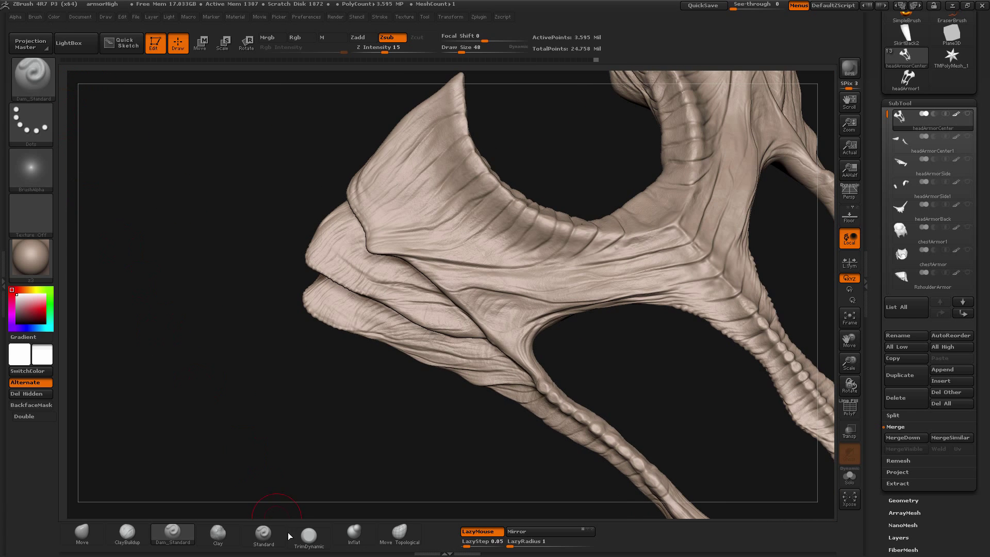
- Switch to the Standard brush and load the alphas41 alpha for texturing the side plates
{"action": "left_click", "coordinate": [264, 534]}
{"action": "left_click", "coordinate": [31, 168]}
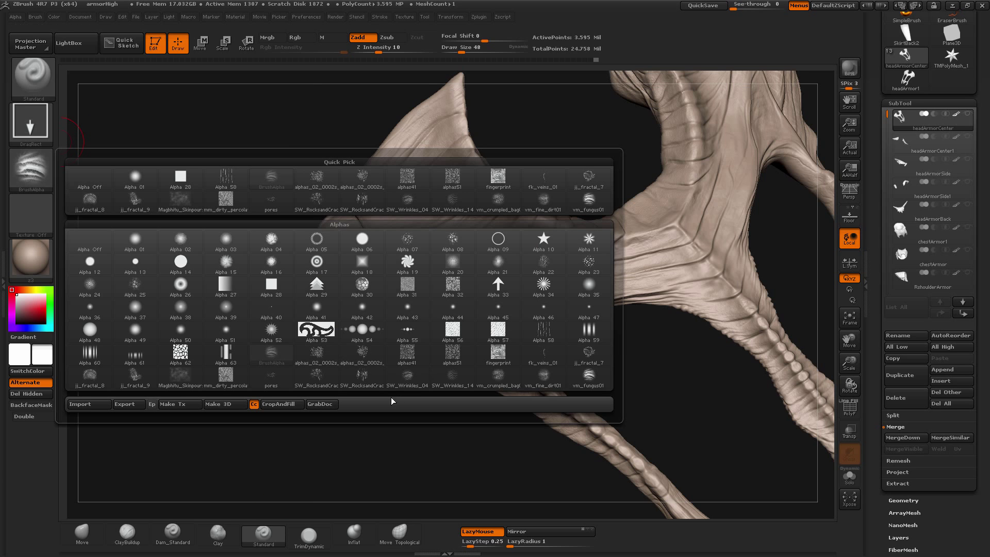
{"action": "left_click", "coordinate": [407, 357]}
{"action": "mouse_move", "coordinate": [328, 357]}
{"action": "left_mouse_down", "text": "alt"}
{"action": "mouse_move", "coordinate": [336, 395]}
{"action": "mouse_move", "coordinate": [240, 275]}
{"action": "mouse_move", "coordinate": [285, 224]}
{"action": "mouse_move", "coordinate": [327, 250]}
{"action": "left_mouse_up", "text": "alt"}
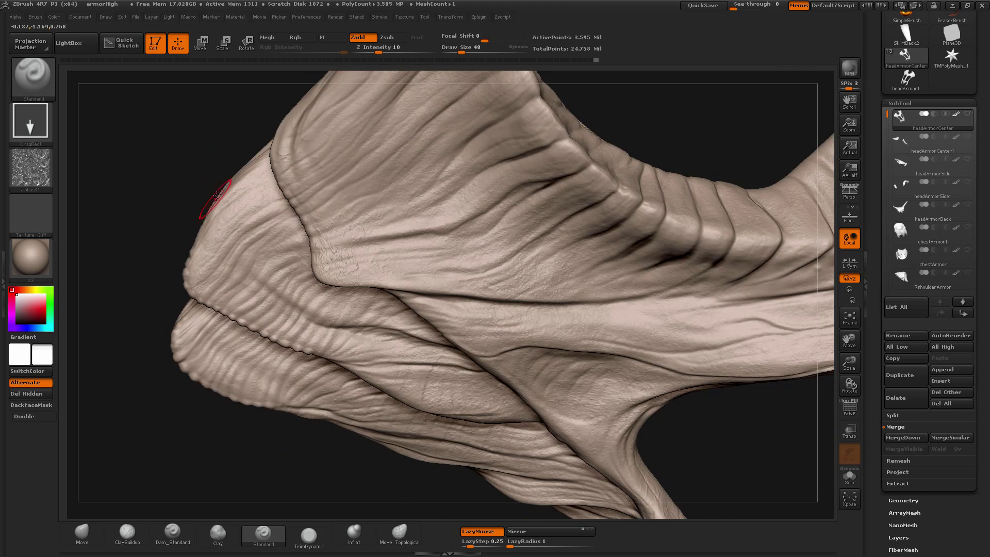
- Stamp fine skin texture over the overlapping side plates, trying Z Intensity 6 and raising it to 11
{"action": "mouse_move", "coordinate": [194, 149]}
{"action": "left_mouse_down"}
{"action": "mouse_move", "coordinate": [194, 131]}
{"action": "mouse_move", "coordinate": [235, 165]}
{"action": "left_mouse_up"}
{"action": "key", "text": "shift"}
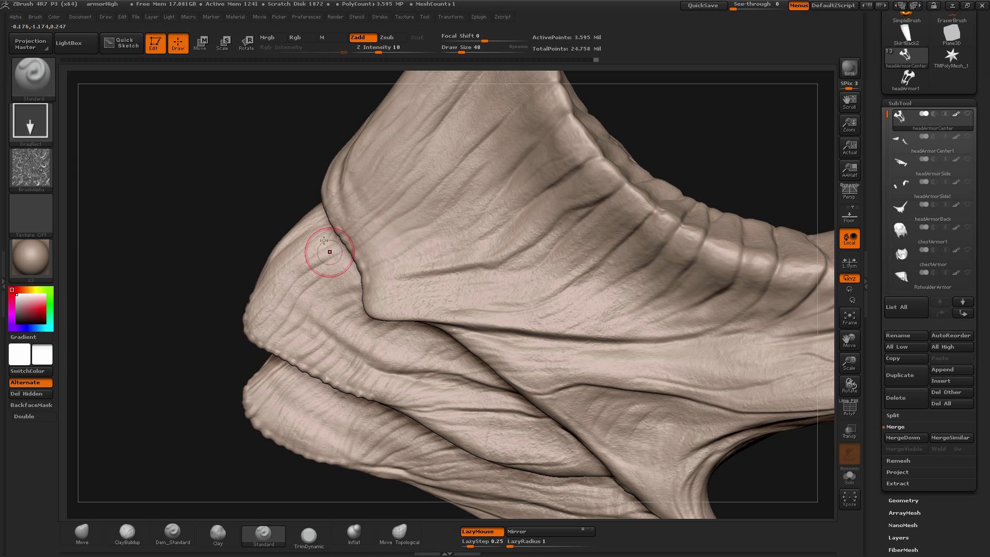
{"action": "left_click_drag", "start_coordinate": [379, 52], "coordinate": [373, 52]}
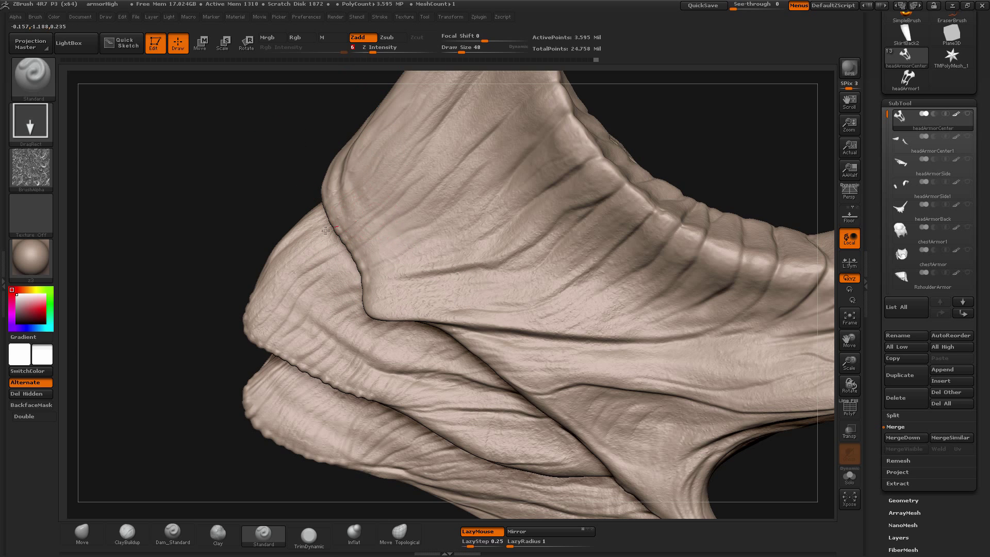
{"action": "left_click_drag", "start_coordinate": [212, 238], "coordinate": [176, 226]}
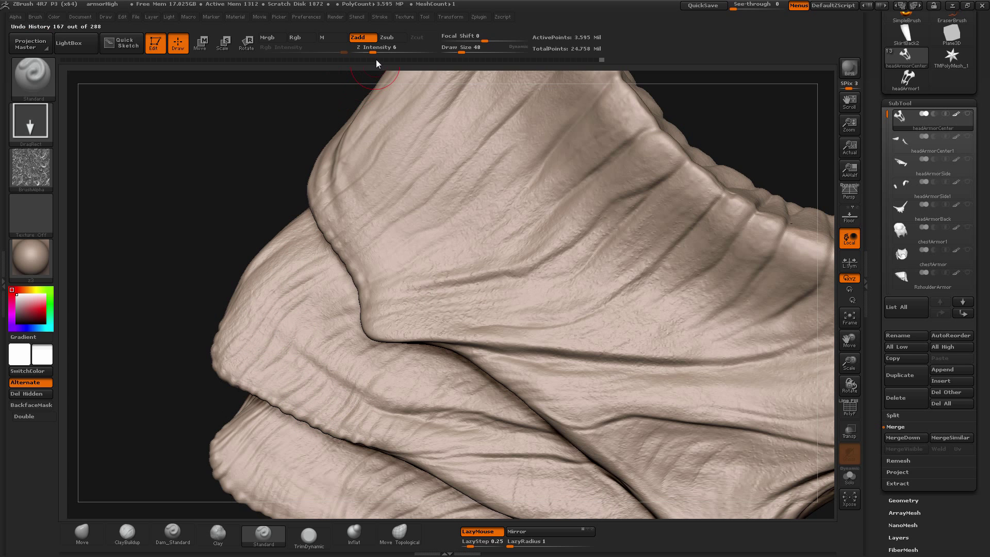
{"action": "left_click_drag", "start_coordinate": [374, 52], "coordinate": [380, 52]}
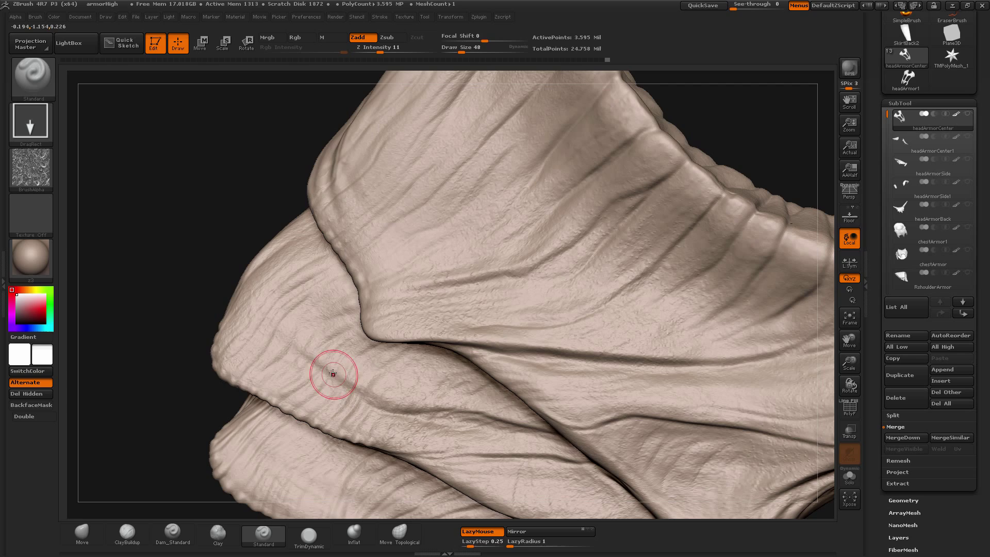
- Stamp the skin alpha across the rounded ridges of the fan-shaped lower plate at Draw Size 48 and Z Intensity 11
{"action": "left_click_drag", "start_coordinate": [188, 258], "coordinate": [610, 356]}
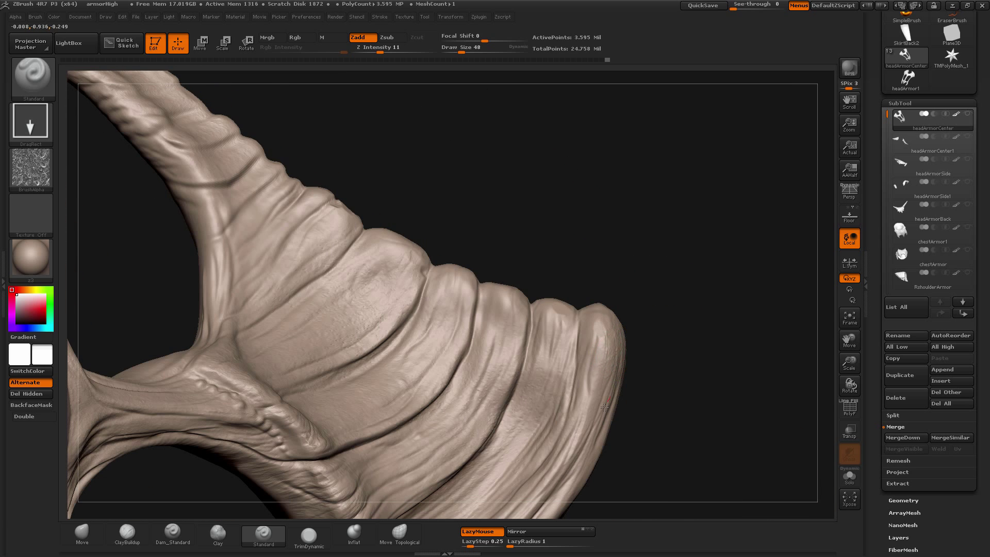
{"action": "left_click_drag", "start_coordinate": [605, 407], "coordinate": [601, 411]}
{"action": "left_click_drag", "start_coordinate": [538, 339], "coordinate": [509, 379]}
{"action": "left_click_drag", "start_coordinate": [431, 320], "coordinate": [417, 341]}
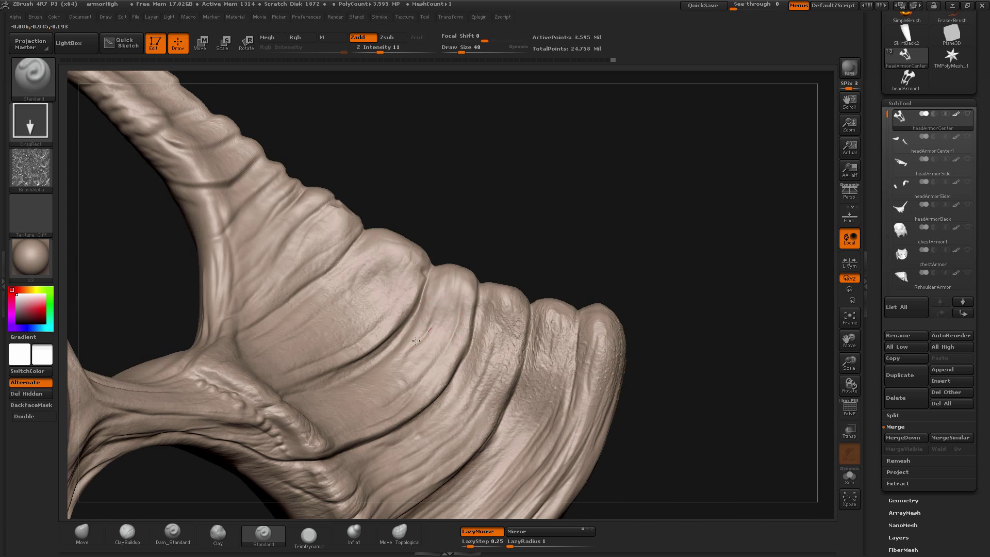
{"action": "mouse_move", "coordinate": [350, 334]}
{"action": "left_mouse_down"}
{"action": "mouse_move", "coordinate": [372, 265]}
{"action": "mouse_move", "coordinate": [457, 319]}
{"action": "left_mouse_up"}
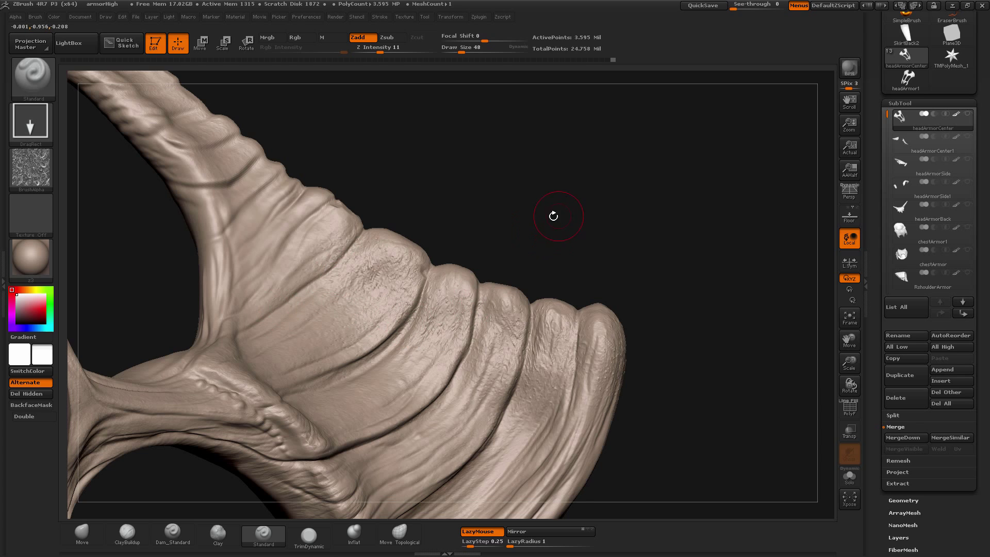
{"action": "mouse_move", "coordinate": [553, 216]}
{"action": "left_mouse_down"}
{"action": "mouse_move", "coordinate": [486, 200]}
{"action": "mouse_move", "coordinate": [409, 305]}
{"action": "left_mouse_up"}
{"action": "mouse_move", "coordinate": [474, 211]}
{"action": "left_mouse_down"}
{"action": "mouse_move", "coordinate": [471, 230]}
{"action": "mouse_move", "coordinate": [425, 280]}
{"action": "left_mouse_up"}
- Soften the stamped texture on the lower plate's folds and on the swelling of the side fang with the Smooth brush
{"action": "key", "text": "shift"}
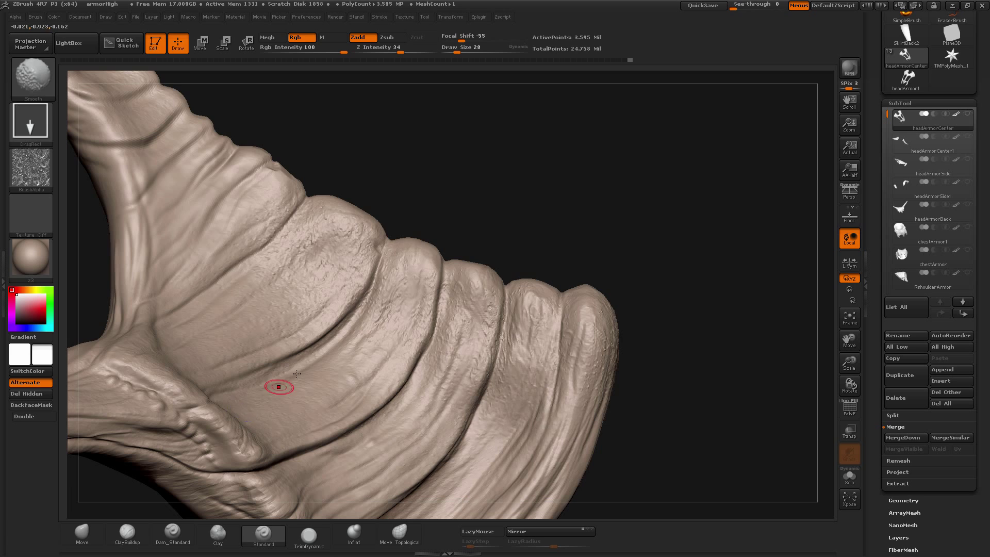
{"action": "left_click_drag", "start_coordinate": [496, 208], "coordinate": [478, 224]}
{"action": "key", "text": "shift"}
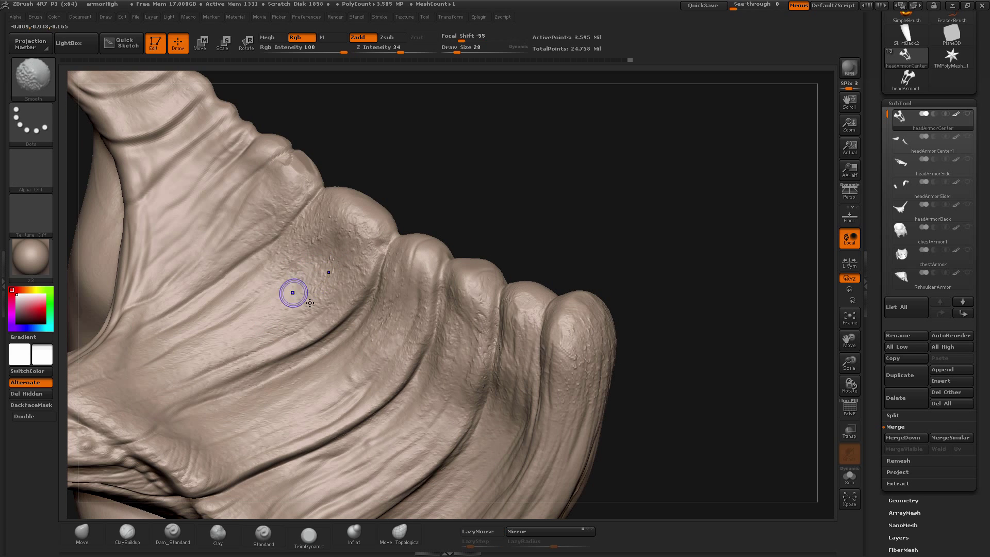
{"action": "mouse_move", "coordinate": [531, 131]}
{"action": "left_mouse_down", "text": "alt"}
{"action": "mouse_move", "coordinate": [494, 184]}
{"action": "mouse_move", "coordinate": [660, 193]}
{"action": "mouse_move", "coordinate": [590, 195]}
{"action": "left_mouse_up", "text": "alt"}
{"action": "mouse_move", "coordinate": [536, 227]}
{"action": "left_mouse_down", "text": "alt"}
{"action": "mouse_move", "coordinate": [616, 190]}
{"action": "mouse_move", "coordinate": [663, 219]}
{"action": "left_mouse_up", "text": "alt"}
{"action": "mouse_move", "coordinate": [219, 453]}
{"action": "left_mouse_down", "text": "alt"}
{"action": "mouse_move", "coordinate": [225, 371]}
{"action": "mouse_move", "coordinate": [242, 395]}
{"action": "left_mouse_up", "text": "alt"}
{"action": "left_click_drag", "start_coordinate": [329, 255], "coordinate": [315, 273], "text": "shift"}
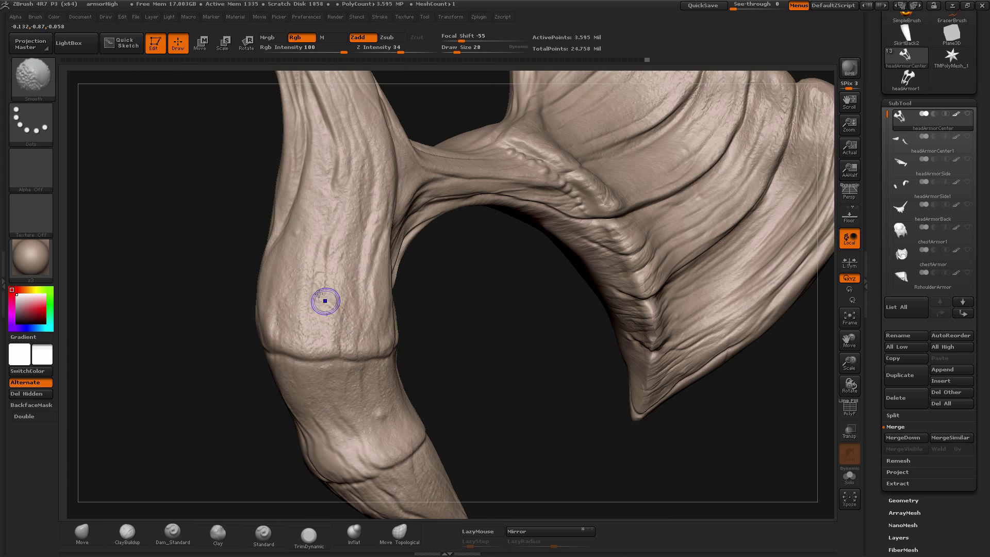
- Stamp skin texture along the side fang and the segmented strut above it with the Standard brush, smoothing harsh spots
{"action": "mouse_move", "coordinate": [181, 394]}
{"action": "left_mouse_down"}
{"action": "mouse_move", "coordinate": [294, 349]}
{"action": "mouse_move", "coordinate": [210, 280]}
{"action": "mouse_move", "coordinate": [549, 461]}
{"action": "left_mouse_up"}
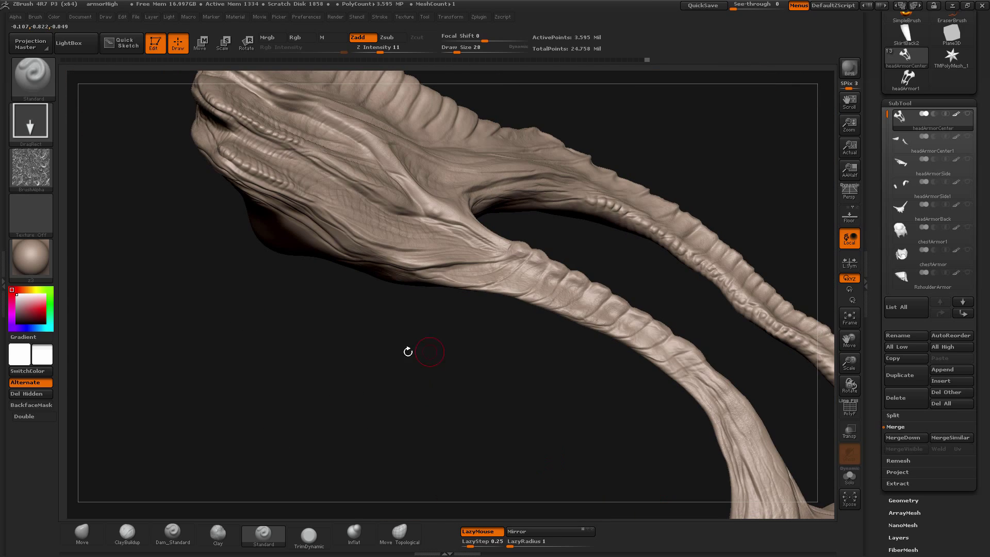
{"action": "left_click_drag", "start_coordinate": [408, 352], "coordinate": [407, 438]}
{"action": "mouse_move", "coordinate": [237, 404]}
{"action": "left_mouse_down"}
{"action": "mouse_move", "coordinate": [256, 376]}
{"action": "mouse_move", "coordinate": [420, 437]}
{"action": "mouse_move", "coordinate": [365, 258]}
{"action": "mouse_move", "coordinate": [380, 287]}
{"action": "mouse_move", "coordinate": [524, 299]}
{"action": "mouse_move", "coordinate": [487, 326]}
{"action": "left_mouse_up"}
{"action": "left_click_drag", "start_coordinate": [434, 299], "coordinate": [530, 287]}
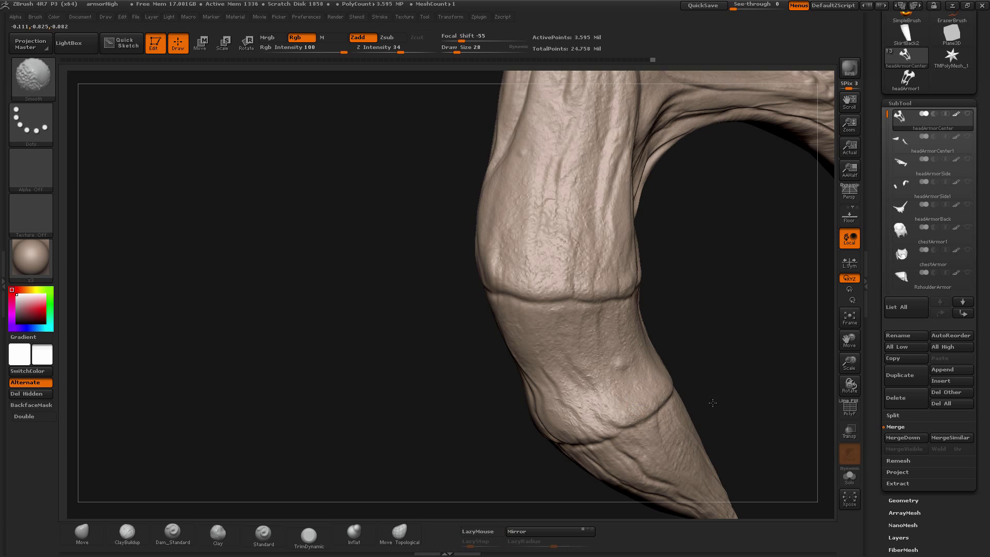
{"action": "left_click_drag", "start_coordinate": [686, 361], "coordinate": [674, 269]}
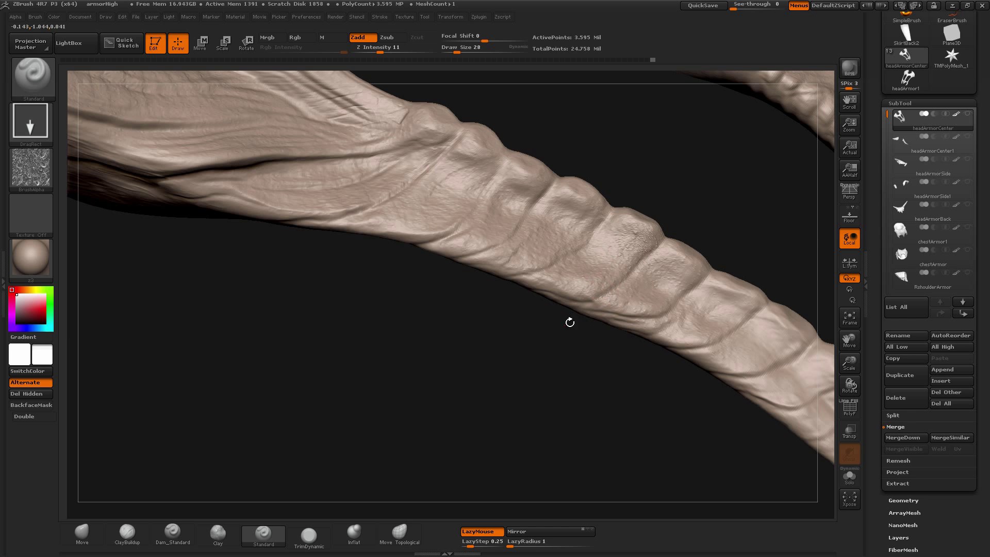
{"action": "key", "text": "shift"}
{"action": "mouse_move", "coordinate": [490, 315]}
{"action": "left_mouse_down"}
{"action": "mouse_move", "coordinate": [400, 373]}
{"action": "mouse_move", "coordinate": [309, 493]}
{"action": "left_mouse_up"}
- Carve and deepen the crease around the side fang's upper band with the Dam_Standard brush at Z Intensity 15
{"action": "left_click", "coordinate": [174, 534]}
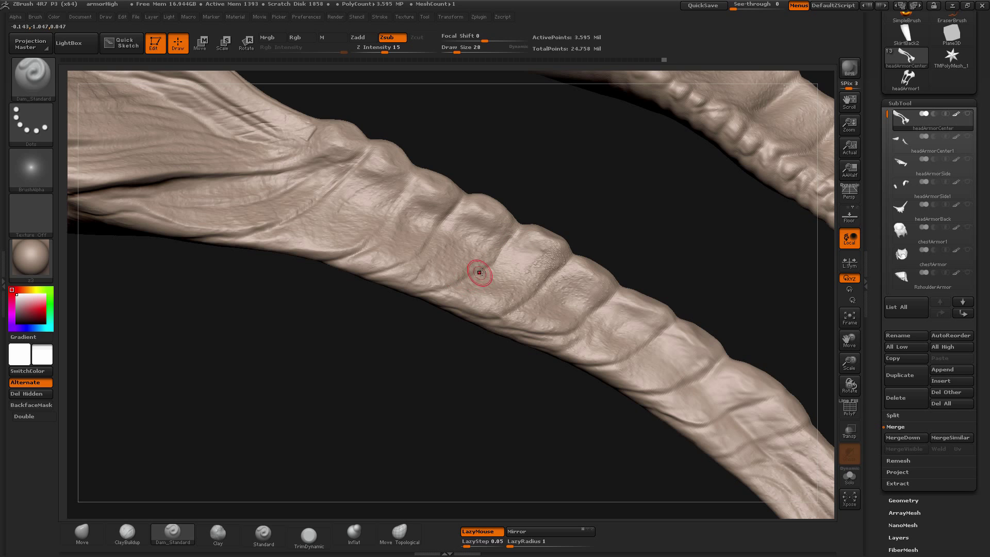
{"action": "left_click_drag", "start_coordinate": [451, 396], "coordinate": [285, 214], "text": "alt"}
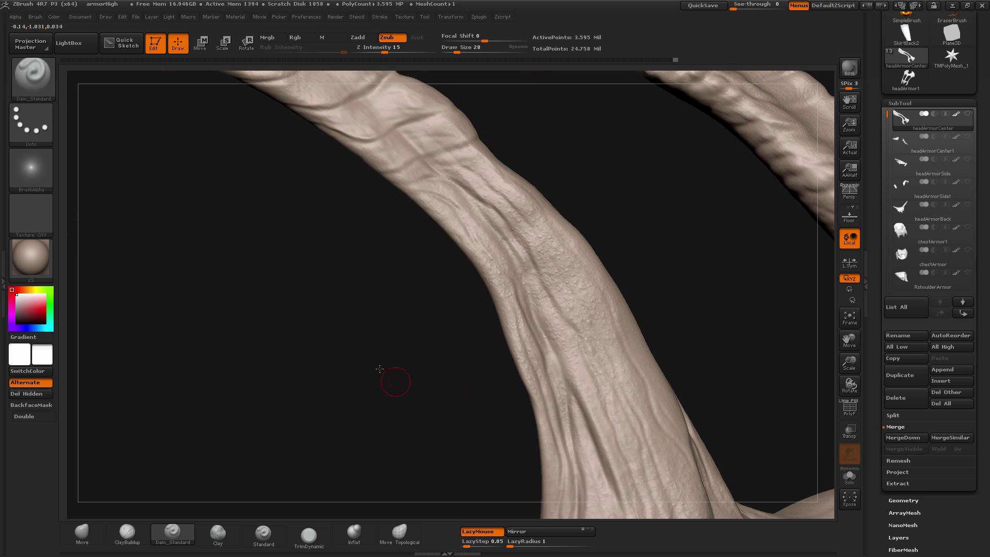
{"action": "left_click_drag", "start_coordinate": [392, 380], "coordinate": [322, 121], "text": "alt"}
{"action": "left_click_drag", "start_coordinate": [356, 324], "coordinate": [367, 101], "text": "alt"}
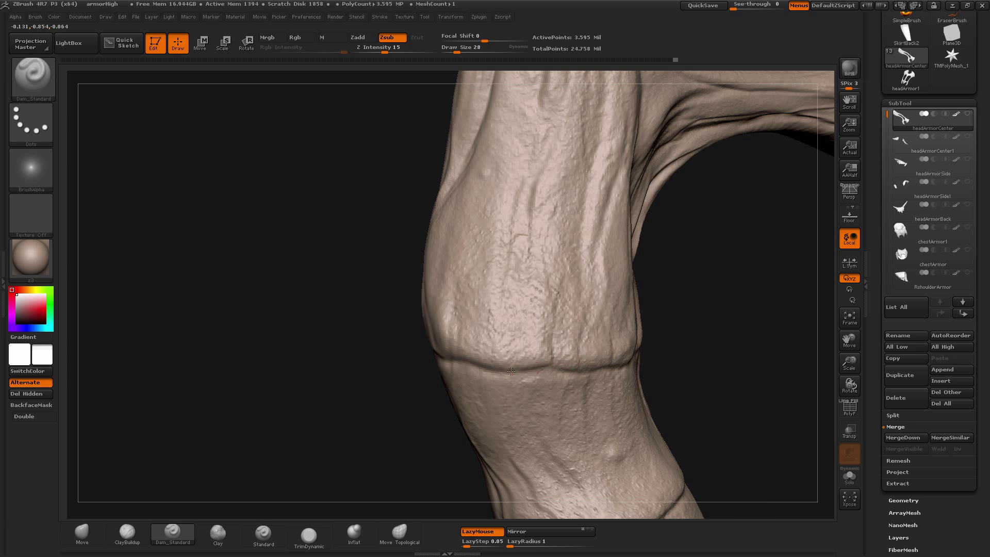
{"action": "left_click_drag", "start_coordinate": [401, 381], "coordinate": [405, 349]}
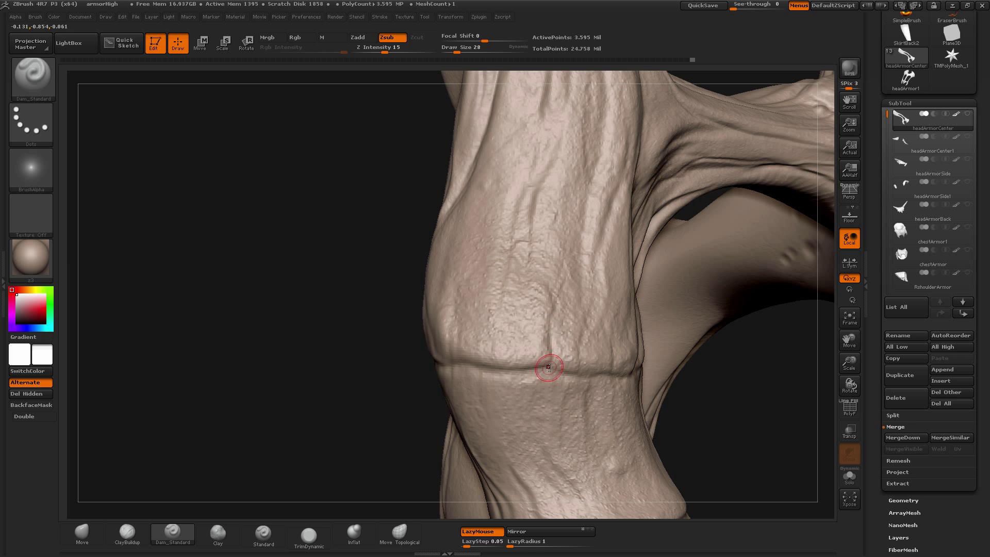
{"action": "left_click_drag", "start_coordinate": [563, 372], "coordinate": [579, 374]}
{"action": "left_click_drag", "start_coordinate": [691, 422], "coordinate": [719, 418]}
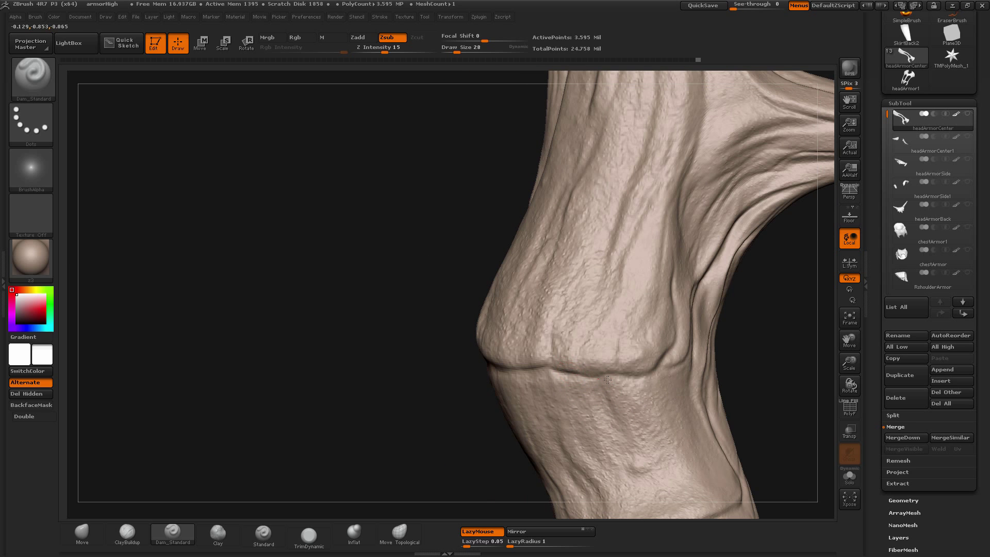
{"action": "left_click_drag", "start_coordinate": [652, 376], "coordinate": [655, 377]}
{"action": "left_click_drag", "start_coordinate": [731, 396], "coordinate": [673, 390]}
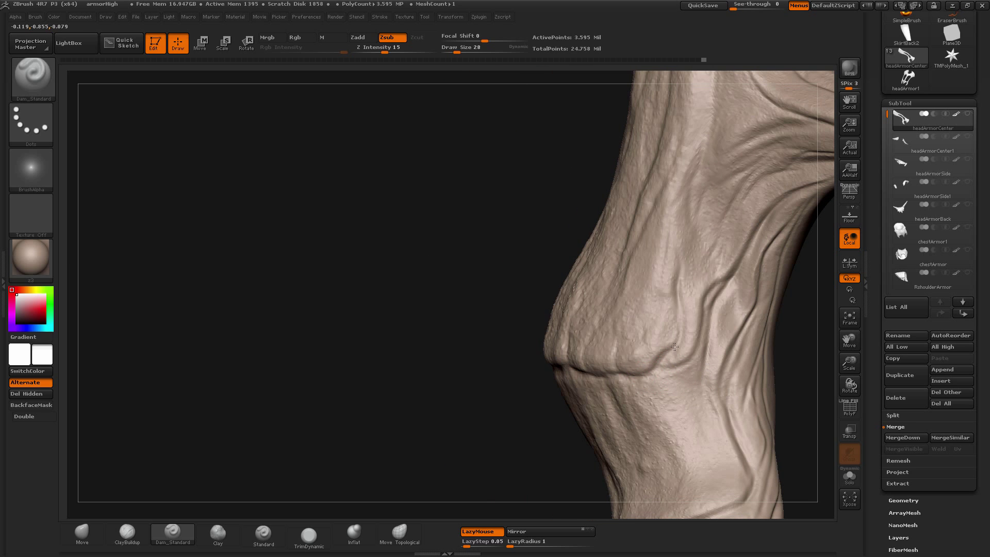
- Refine the creases around the fang's lower band and above its pointed tip with Dam_Standard strokes
{"action": "left_click_drag", "start_coordinate": [468, 288], "coordinate": [508, 292]}
{"action": "left_click_drag", "start_coordinate": [467, 448], "coordinate": [577, 447]}
{"action": "mouse_move", "coordinate": [496, 359]}
{"action": "left_mouse_down"}
{"action": "mouse_move", "coordinate": [479, 360]}
{"action": "mouse_move", "coordinate": [643, 388]}
{"action": "mouse_move", "coordinate": [641, 407]}
{"action": "mouse_move", "coordinate": [435, 426]}
{"action": "mouse_move", "coordinate": [353, 262]}
{"action": "mouse_move", "coordinate": [610, 386]}
{"action": "left_mouse_up"}
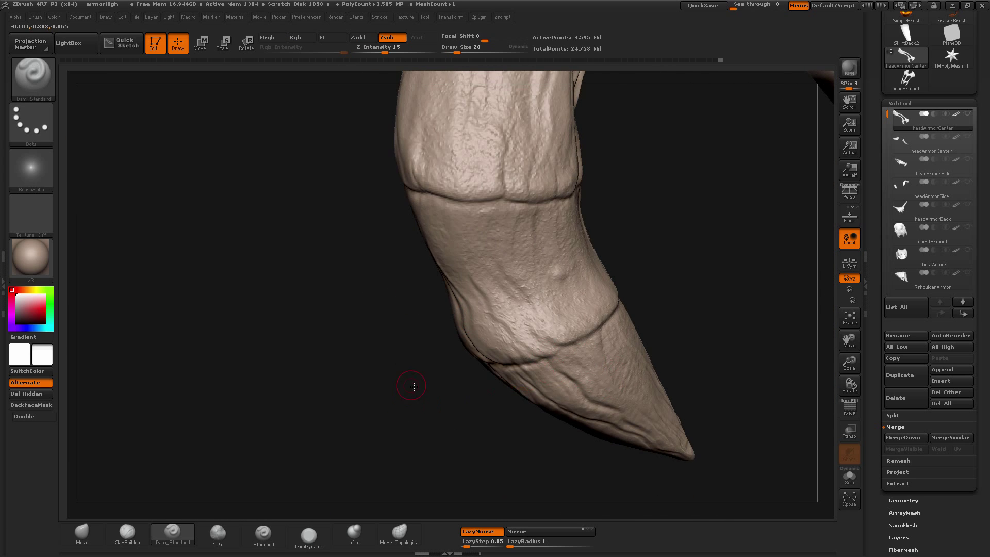
{"action": "left_click_drag", "start_coordinate": [414, 387], "coordinate": [431, 446], "text": "alt"}
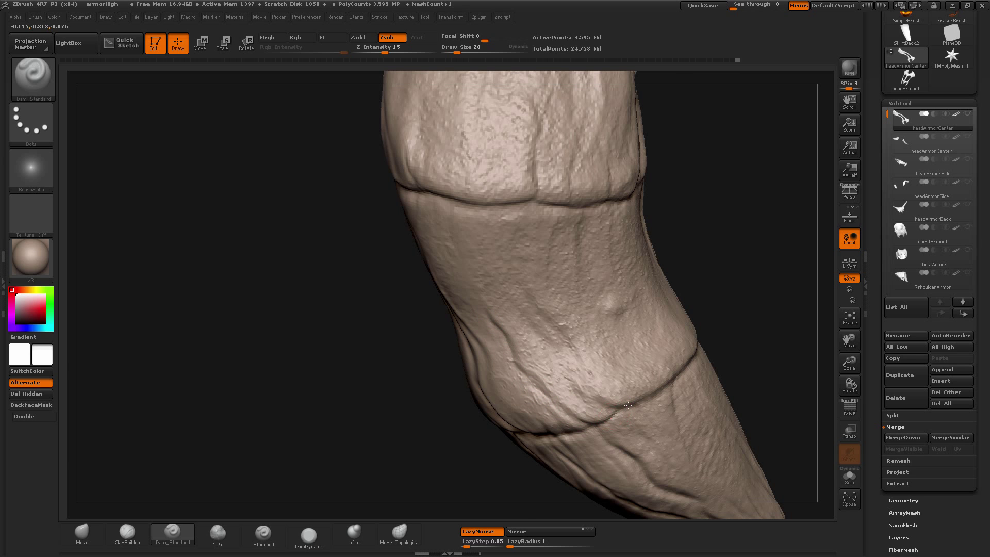
- Smooth the rough texture on the rounded knob at the lower end of the central ridge
{"action": "left_click_drag", "start_coordinate": [400, 356], "coordinate": [148, 347], "text": "alt"}
{"action": "left_click_drag", "start_coordinate": [575, 413], "coordinate": [464, 309], "text": "alt"}
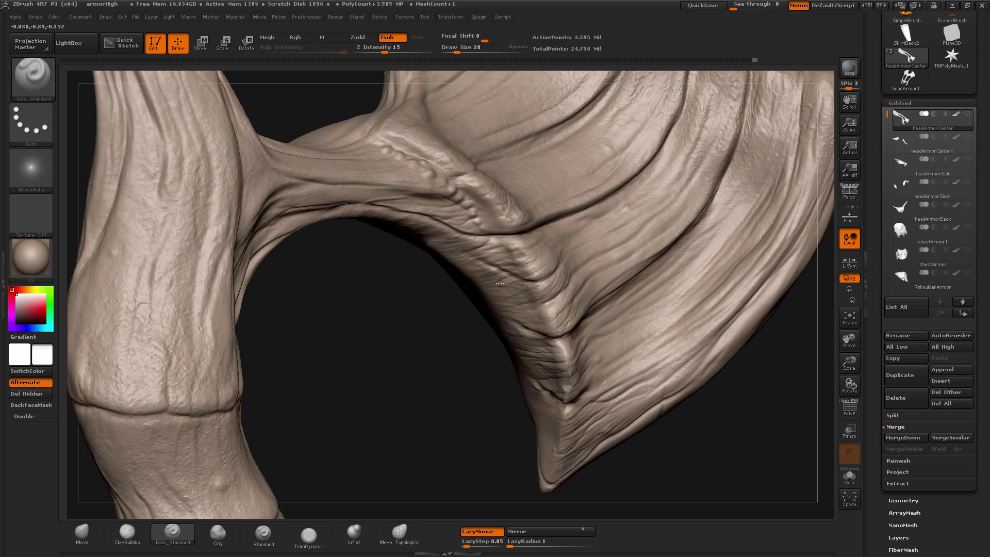
{"action": "mouse_move", "coordinate": [540, 285]}
{"action": "left_mouse_down"}
{"action": "mouse_move", "coordinate": [457, 294]}
{"action": "mouse_move", "coordinate": [411, 364]}
{"action": "mouse_move", "coordinate": [276, 227]}
{"action": "mouse_move", "coordinate": [270, 326]}
{"action": "mouse_move", "coordinate": [249, 309]}
{"action": "left_mouse_up"}
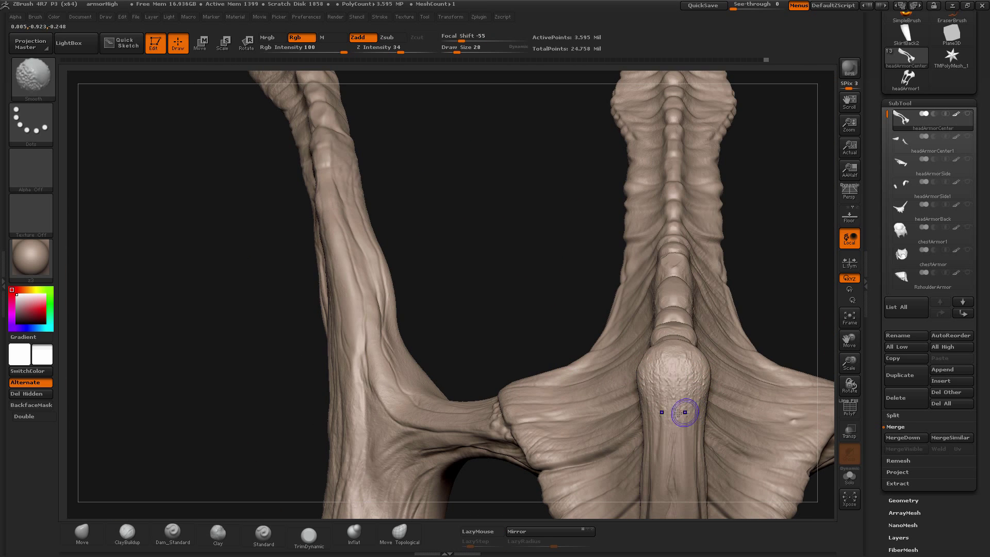
{"action": "left_click_drag", "start_coordinate": [682, 411], "coordinate": [686, 370], "text": "shift"}
- Refine the creases along the curved brow ribs and the beaded edges of the side plates with the Dam_Standard brush
{"action": "mouse_move", "coordinate": [542, 243]}
{"action": "left_mouse_down"}
{"action": "mouse_move", "coordinate": [438, 200]}
{"action": "mouse_move", "coordinate": [427, 237]}
{"action": "mouse_move", "coordinate": [392, 247]}
{"action": "mouse_move", "coordinate": [349, 221]}
{"action": "mouse_move", "coordinate": [343, 242]}
{"action": "mouse_move", "coordinate": [159, 250]}
{"action": "mouse_move", "coordinate": [591, 274]}
{"action": "left_mouse_up"}
{"action": "left_click_drag", "start_coordinate": [166, 350], "coordinate": [426, 249]}
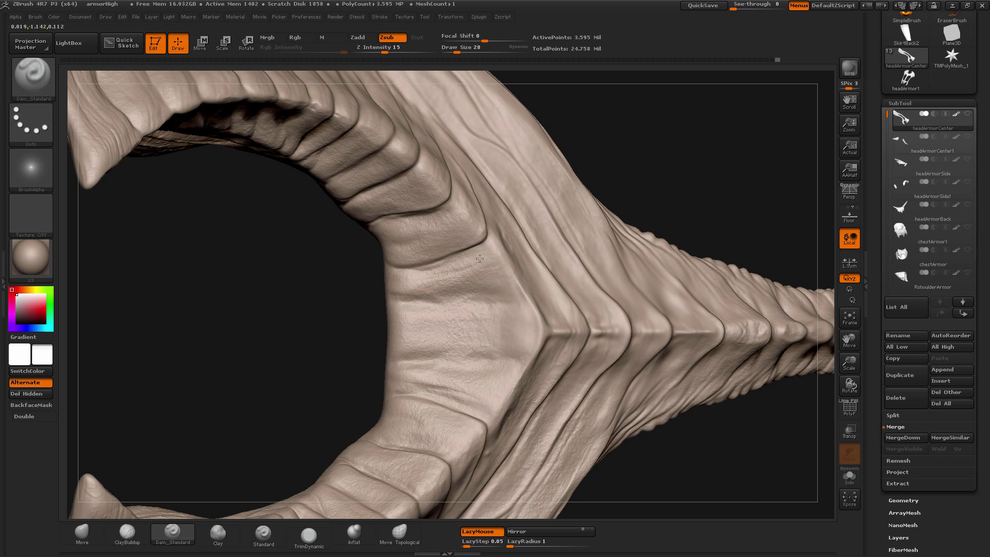
{"action": "mouse_move", "coordinate": [676, 227]}
{"action": "left_mouse_down", "text": "alt"}
{"action": "mouse_move", "coordinate": [513, 119]}
{"action": "mouse_move", "coordinate": [490, 126]}
{"action": "mouse_move", "coordinate": [477, 149]}
{"action": "left_mouse_up", "text": "alt"}
{"action": "mouse_move", "coordinate": [281, 399]}
{"action": "left_mouse_down"}
{"action": "mouse_move", "coordinate": [372, 431]}
{"action": "mouse_move", "coordinate": [309, 412]}
{"action": "mouse_move", "coordinate": [208, 406]}
{"action": "mouse_move", "coordinate": [162, 361]}
{"action": "mouse_move", "coordinate": [223, 405]}
{"action": "mouse_move", "coordinate": [352, 439]}
{"action": "left_mouse_up"}
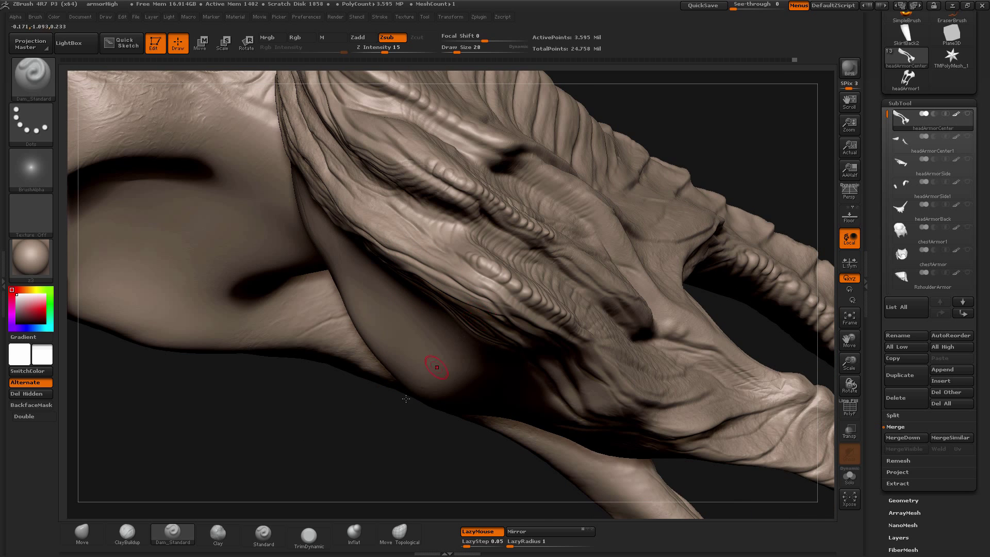
{"action": "mouse_move", "coordinate": [404, 400]}
{"action": "left_mouse_down"}
{"action": "mouse_move", "coordinate": [377, 398]}
{"action": "mouse_move", "coordinate": [378, 359]}
{"action": "mouse_move", "coordinate": [388, 382]}
{"action": "left_mouse_up"}
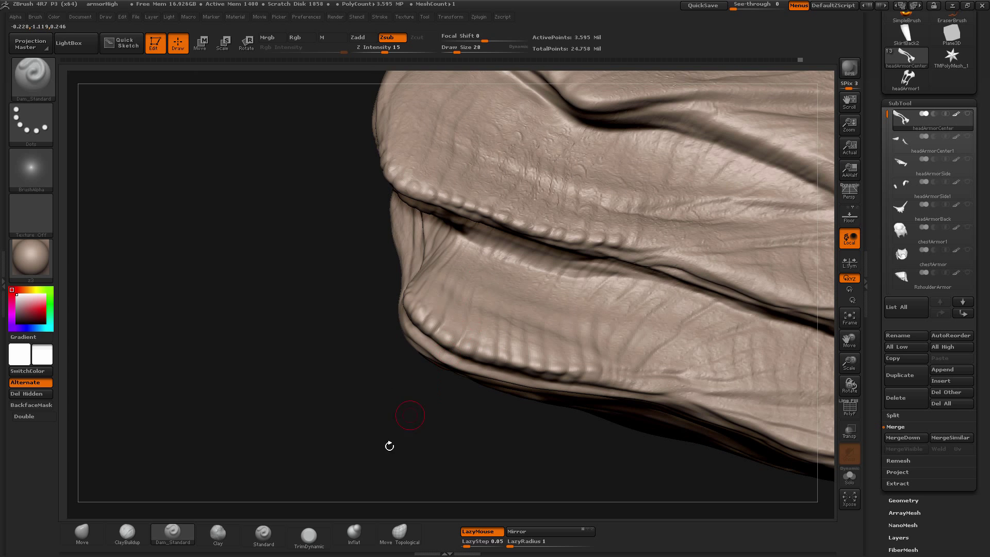
{"action": "mouse_move", "coordinate": [390, 446]}
{"action": "left_mouse_down"}
{"action": "mouse_move", "coordinate": [371, 387]}
{"action": "mouse_move", "coordinate": [380, 380]}
{"action": "mouse_move", "coordinate": [360, 396]}
{"action": "mouse_move", "coordinate": [355, 329]}
{"action": "mouse_move", "coordinate": [365, 339]}
{"action": "mouse_move", "coordinate": [350, 299]}
{"action": "mouse_move", "coordinate": [461, 386]}
{"action": "mouse_move", "coordinate": [454, 407]}
{"action": "mouse_move", "coordinate": [431, 397]}
{"action": "mouse_move", "coordinate": [480, 407]}
{"action": "left_mouse_up"}
{"action": "mouse_move", "coordinate": [640, 307]}
{"action": "left_mouse_down"}
{"action": "mouse_move", "coordinate": [619, 292]}
{"action": "mouse_move", "coordinate": [619, 308]}
{"action": "left_mouse_up"}
{"action": "mouse_move", "coordinate": [579, 413]}
{"action": "left_mouse_down"}
{"action": "mouse_move", "coordinate": [588, 364]}
{"action": "mouse_move", "coordinate": [518, 416]}
{"action": "mouse_move", "coordinate": [588, 413]}
{"action": "mouse_move", "coordinate": [369, 371]}
{"action": "mouse_move", "coordinate": [476, 414]}
{"action": "mouse_move", "coordinate": [416, 400]}
{"action": "mouse_move", "coordinate": [485, 376]}
{"action": "mouse_move", "coordinate": [783, 384]}
{"action": "mouse_move", "coordinate": [569, 300]}
{"action": "mouse_move", "coordinate": [720, 224]}
{"action": "mouse_move", "coordinate": [520, 170]}
{"action": "mouse_move", "coordinate": [660, 203]}
{"action": "mouse_move", "coordinate": [320, 184]}
{"action": "mouse_move", "coordinate": [544, 248]}
{"action": "mouse_move", "coordinate": [619, 335]}
{"action": "left_mouse_up"}
- Carve the groove across the middle of the segmented side strut with the Dam_Standard brush
{"action": "left_click_drag", "start_coordinate": [691, 413], "coordinate": [550, 338]}
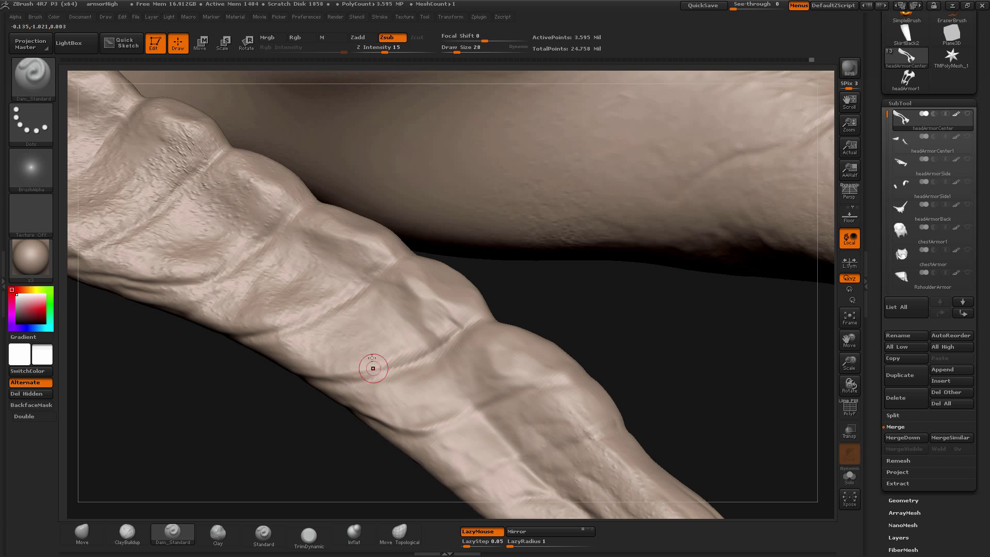
{"action": "left_click_drag", "start_coordinate": [263, 382], "coordinate": [393, 372]}
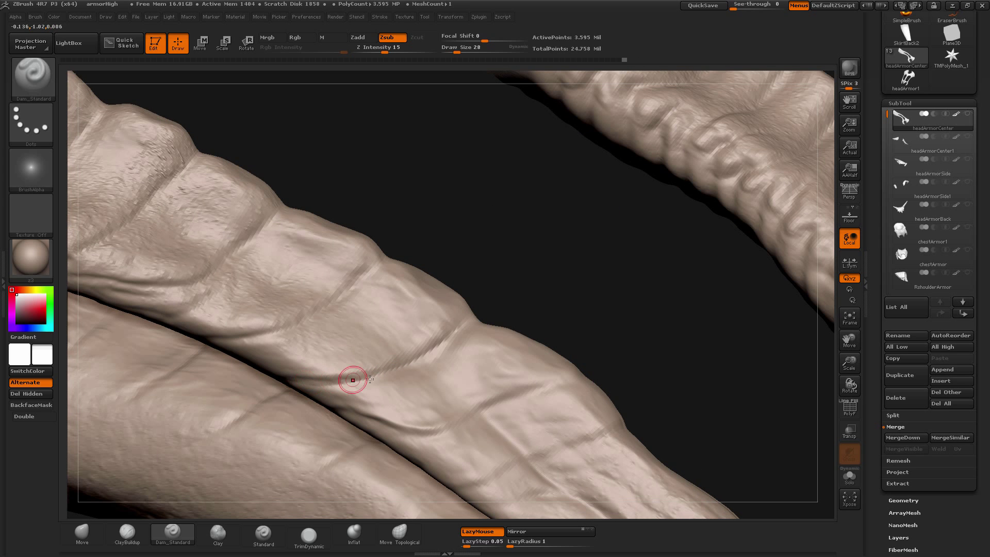
{"action": "left_click_drag", "start_coordinate": [334, 383], "coordinate": [401, 363]}
{"action": "left_click_drag", "start_coordinate": [521, 279], "coordinate": [504, 290]}
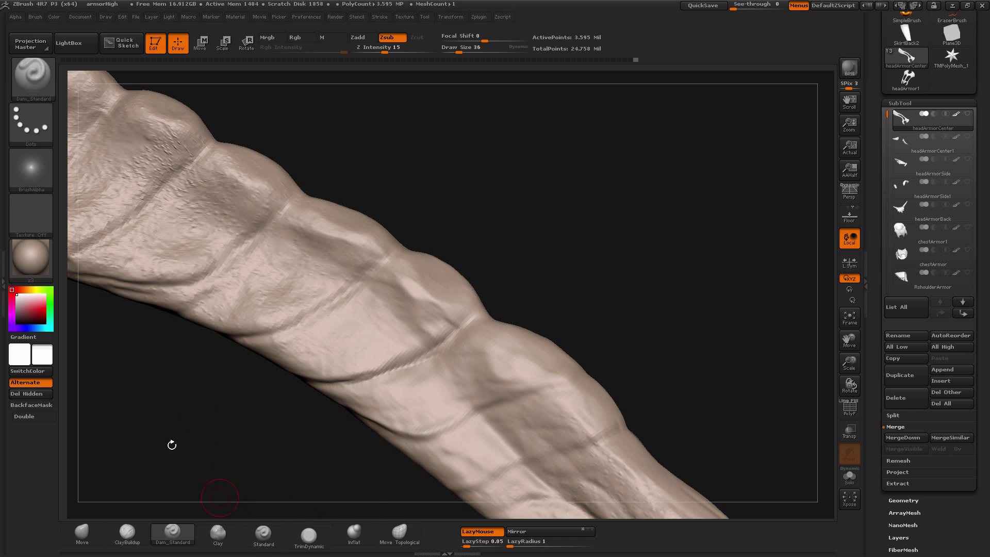
- Stamp the skin alpha along the lower half of the segmented strut with the Standard brush at Draw Size 76
{"action": "left_click", "coordinate": [263, 534]}
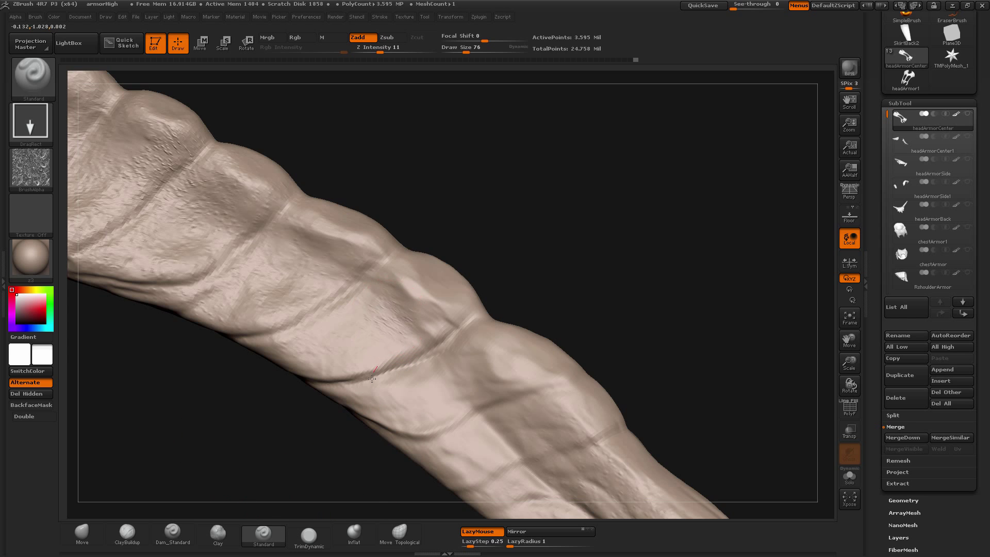
{"action": "left_click_drag", "start_coordinate": [414, 426], "coordinate": [466, 443]}
{"action": "left_click_drag", "start_coordinate": [463, 391], "coordinate": [485, 439]}
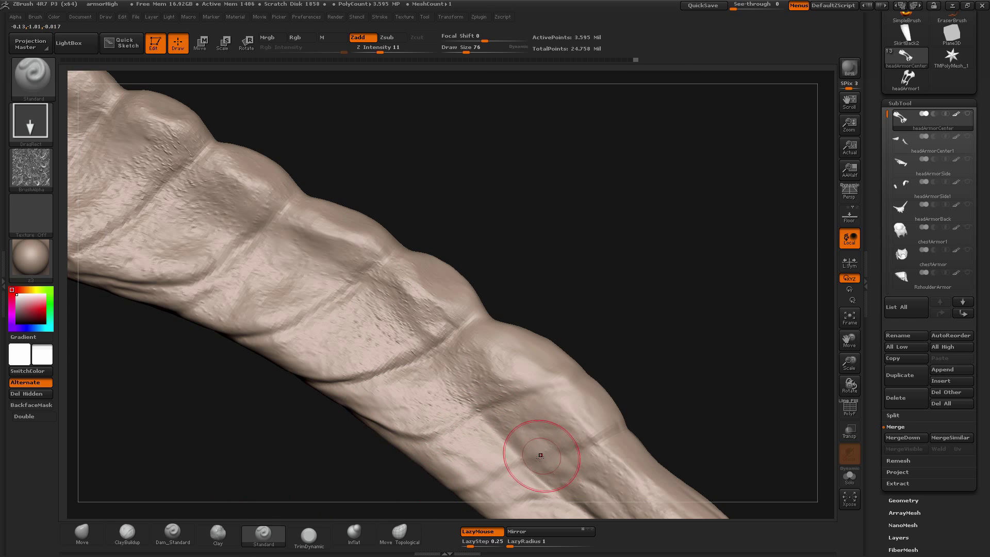
{"action": "left_click_drag", "start_coordinate": [542, 455], "coordinate": [490, 392]}
{"action": "mouse_move", "coordinate": [314, 448]}
{"action": "left_mouse_down", "text": "alt"}
{"action": "mouse_move", "coordinate": [275, 407]}
{"action": "mouse_move", "coordinate": [309, 439]}
{"action": "left_mouse_up", "text": "alt"}
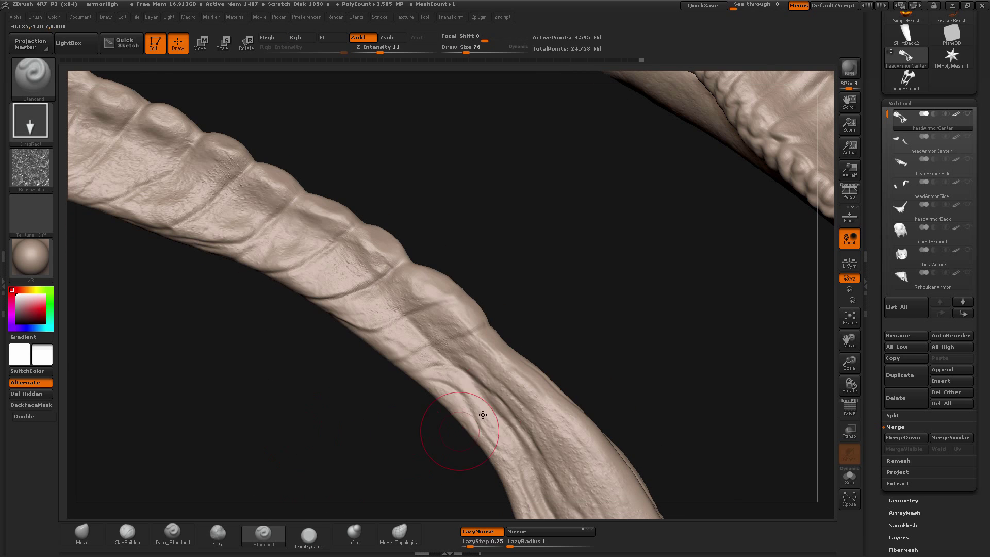
- Review the texture on the side plates and the whole head armor from the front, with the Standard brush selected
{"action": "mouse_move", "coordinate": [249, 405]}
{"action": "left_mouse_down"}
{"action": "mouse_move", "coordinate": [327, 369]}
{"action": "mouse_move", "coordinate": [360, 267]}
{"action": "left_mouse_up"}
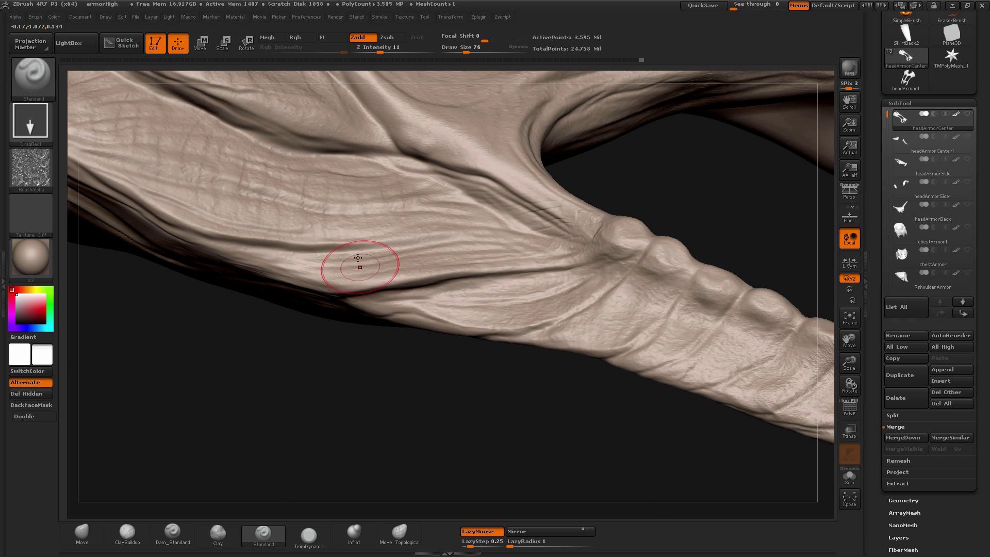
{"action": "left_click_drag", "start_coordinate": [366, 420], "coordinate": [224, 223], "text": "alt"}
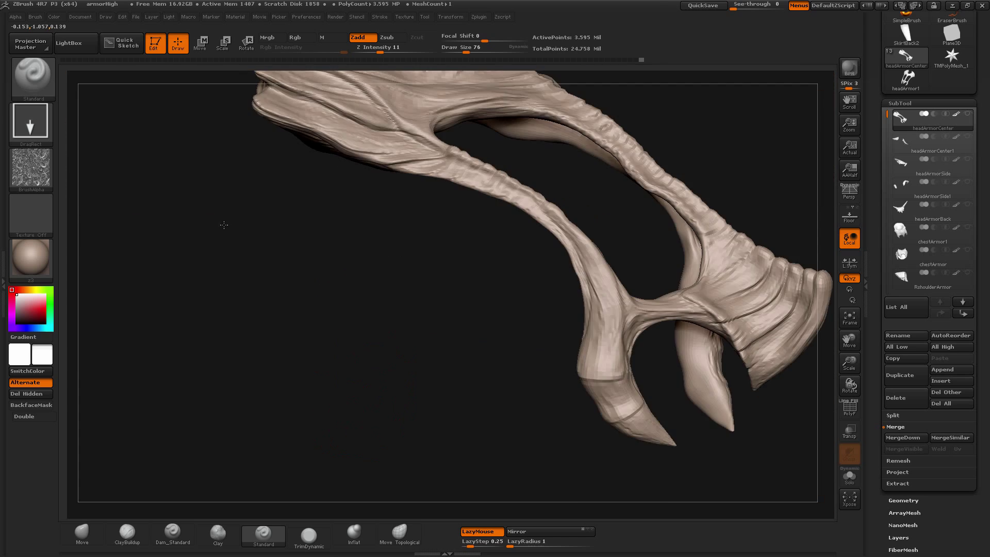
{"action": "left_click_drag", "start_coordinate": [356, 356], "coordinate": [327, 376]}
{"action": "key", "text": "b"}
{"action": "key", "text": "s"}
{"action": "key", "text": "t"}
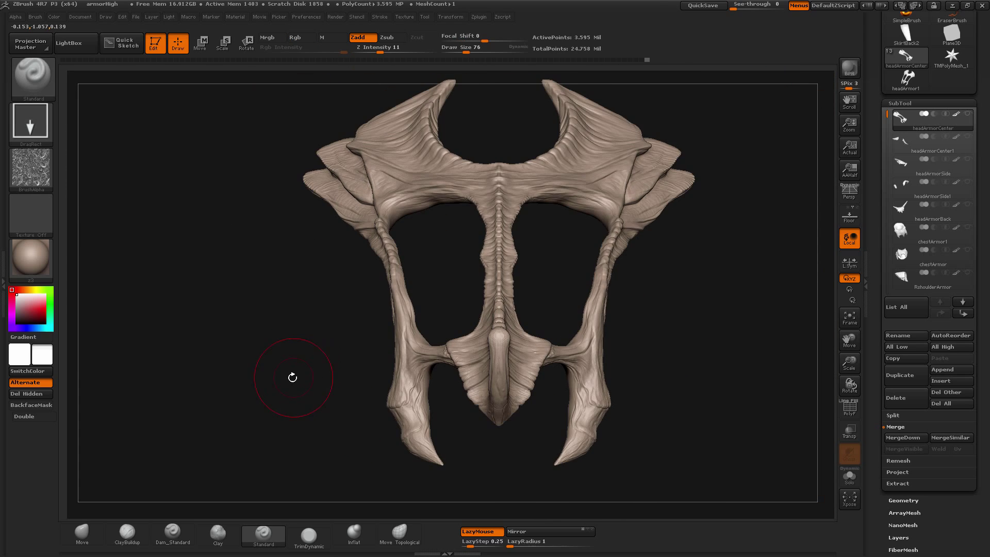
- Smooth the skin texture where the side plate joins the segmented strut, using a Draw Size of 28
{"action": "left_click_drag", "start_coordinate": [267, 371], "coordinate": [289, 334]}
{"action": "left_click_drag", "start_coordinate": [225, 345], "coordinate": [263, 365]}
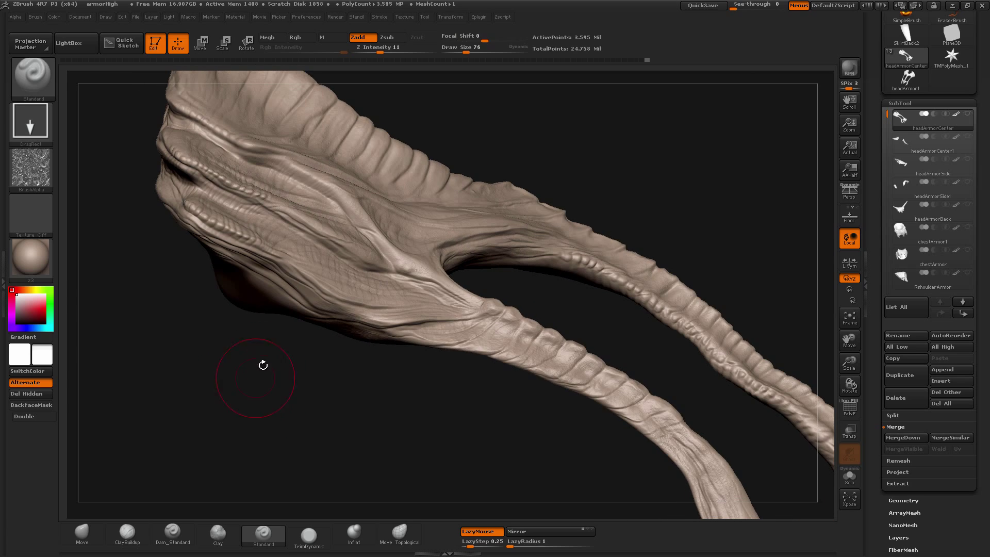
{"action": "left_click_drag", "start_coordinate": [336, 440], "coordinate": [297, 424]}
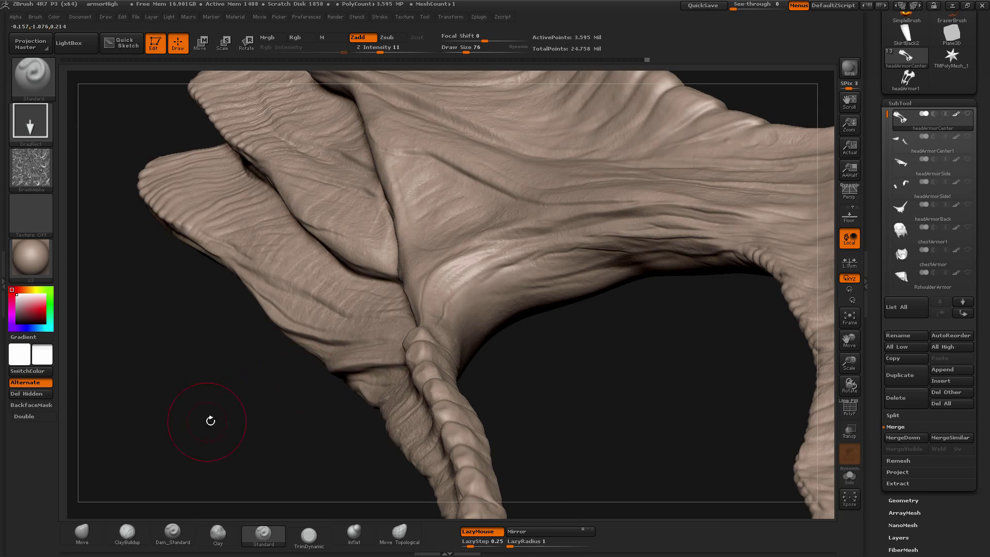
{"action": "left_click_drag", "start_coordinate": [210, 420], "coordinate": [317, 488]}
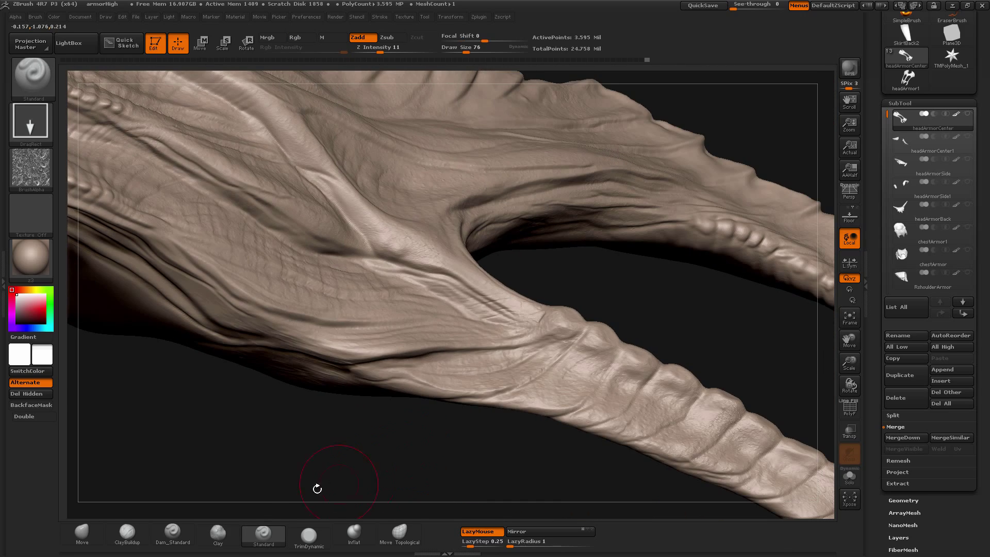
{"action": "mouse_move", "coordinate": [397, 473]}
{"action": "left_mouse_down"}
{"action": "mouse_move", "coordinate": [310, 422]}
{"action": "mouse_move", "coordinate": [347, 453]}
{"action": "left_mouse_up"}
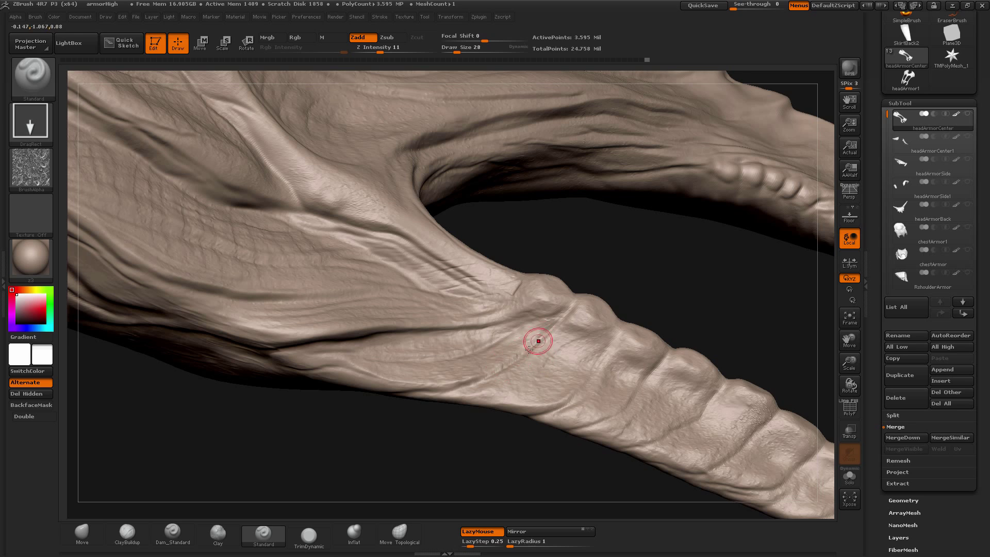
{"action": "left_click_drag", "start_coordinate": [369, 494], "coordinate": [358, 506]}
{"action": "left_click_drag", "start_coordinate": [552, 381], "coordinate": [552, 356], "text": "shift"}
- Carve fine cross creases into the lower side plate with the Dam_Standard brush at Draw Size 24
{"action": "mouse_move", "coordinate": [461, 435]}
{"action": "left_mouse_down"}
{"action": "mouse_move", "coordinate": [345, 444]}
{"action": "mouse_move", "coordinate": [472, 437]}
{"action": "mouse_move", "coordinate": [376, 402]}
{"action": "mouse_move", "coordinate": [381, 253]}
{"action": "left_mouse_up"}
{"action": "mouse_move", "coordinate": [361, 380]}
{"action": "left_mouse_down"}
{"action": "mouse_move", "coordinate": [302, 409]}
{"action": "mouse_move", "coordinate": [416, 467]}
{"action": "mouse_move", "coordinate": [335, 475]}
{"action": "mouse_move", "coordinate": [345, 442]}
{"action": "mouse_move", "coordinate": [431, 478]}
{"action": "mouse_move", "coordinate": [319, 388]}
{"action": "left_mouse_up"}
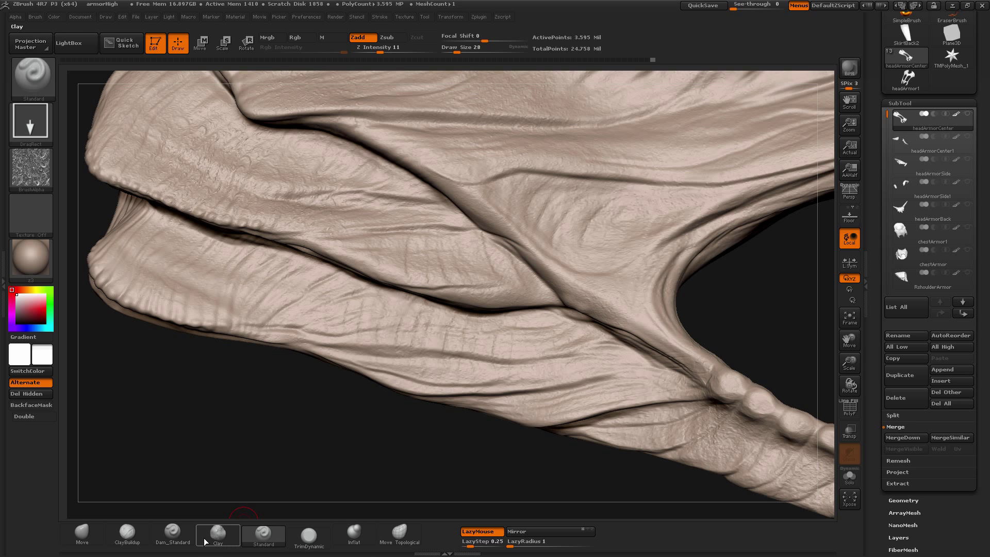
{"action": "left_click", "coordinate": [186, 540]}
{"action": "mouse_move", "coordinate": [294, 460]}
{"action": "left_mouse_down"}
{"action": "mouse_move", "coordinate": [413, 327]}
{"action": "mouse_move", "coordinate": [409, 316]}
{"action": "left_mouse_up"}
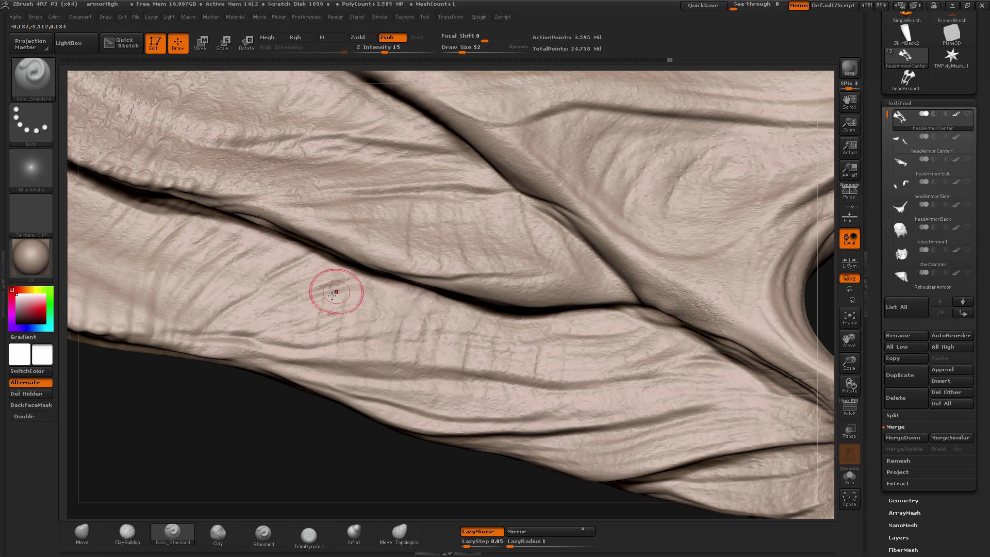
{"action": "mouse_move", "coordinate": [230, 411]}
{"action": "left_mouse_down"}
{"action": "mouse_move", "coordinate": [259, 393]}
{"action": "mouse_move", "coordinate": [284, 444]}
{"action": "mouse_move", "coordinate": [321, 476]}
{"action": "mouse_move", "coordinate": [325, 429]}
{"action": "mouse_move", "coordinate": [299, 453]}
{"action": "mouse_move", "coordinate": [327, 470]}
{"action": "mouse_move", "coordinate": [394, 447]}
{"action": "left_mouse_up"}
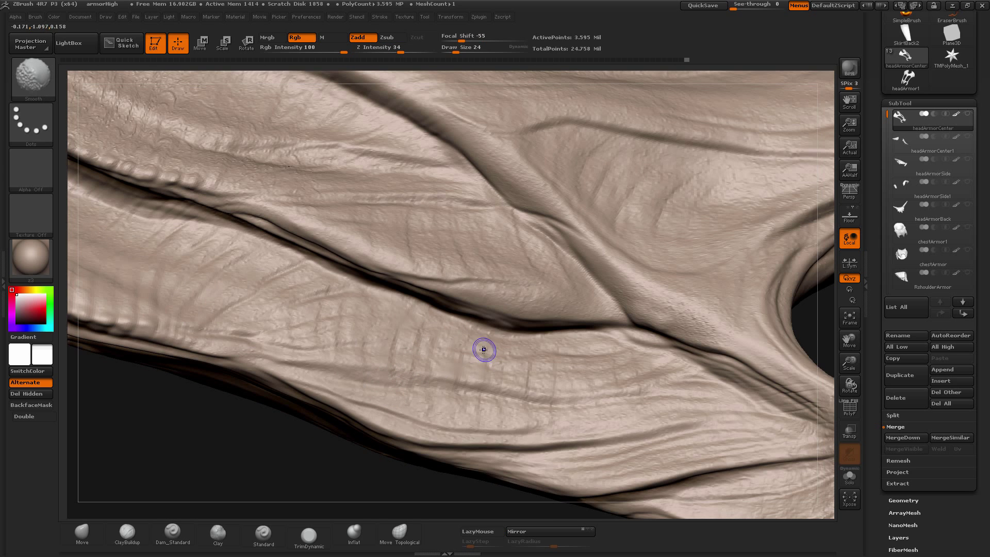
- Smooth the fine creases on the lower and upper side plates at Draw Size 24
{"action": "mouse_move", "coordinate": [222, 444]}
{"action": "left_mouse_down"}
{"action": "mouse_move", "coordinate": [236, 509]}
{"action": "mouse_move", "coordinate": [250, 465]}
{"action": "mouse_move", "coordinate": [263, 472]}
{"action": "mouse_move", "coordinate": [407, 367]}
{"action": "left_mouse_up"}
{"action": "key", "text": "shift"}
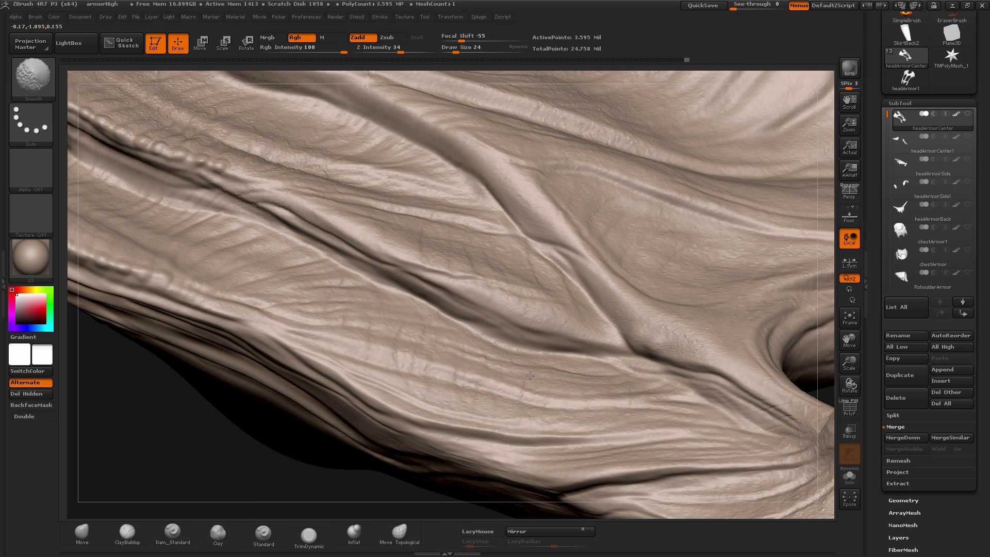
{"action": "left_click_drag", "start_coordinate": [531, 376], "coordinate": [518, 383], "text": "shift"}
{"action": "left_click_drag", "start_coordinate": [346, 515], "coordinate": [349, 534]}
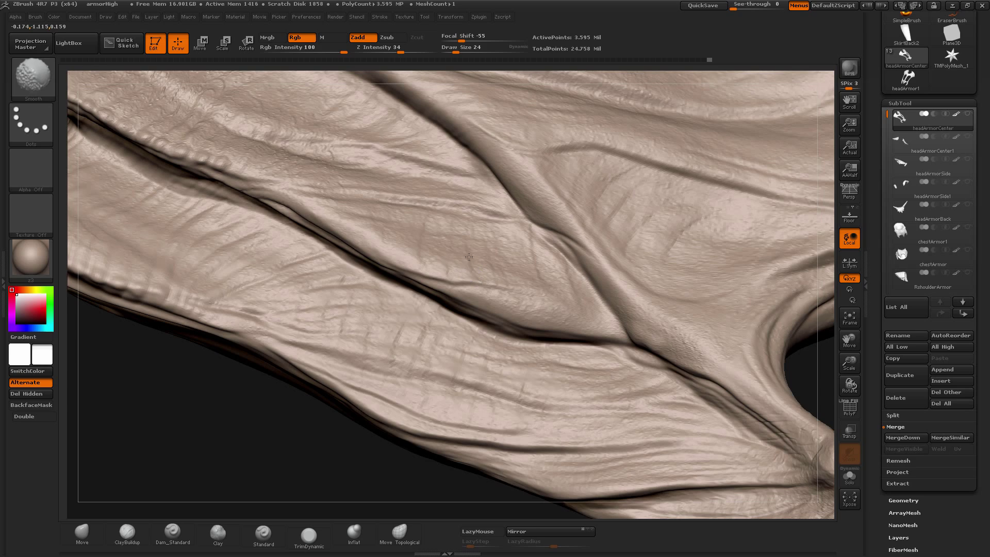
{"action": "left_click_drag", "start_coordinate": [469, 257], "coordinate": [418, 364], "text": "shift"}
{"action": "mouse_move", "coordinate": [290, 425]}
{"action": "left_mouse_down"}
{"action": "mouse_move", "coordinate": [271, 469]}
{"action": "mouse_move", "coordinate": [210, 458]}
{"action": "mouse_move", "coordinate": [277, 424]}
{"action": "mouse_move", "coordinate": [329, 437]}
{"action": "mouse_move", "coordinate": [283, 405]}
{"action": "mouse_move", "coordinate": [245, 416]}
{"action": "mouse_move", "coordinate": [257, 407]}
{"action": "mouse_move", "coordinate": [255, 418]}
{"action": "mouse_move", "coordinate": [318, 433]}
{"action": "mouse_move", "coordinate": [206, 407]}
{"action": "mouse_move", "coordinate": [240, 426]}
{"action": "mouse_move", "coordinate": [203, 423]}
{"action": "mouse_move", "coordinate": [223, 447]}
{"action": "mouse_move", "coordinate": [202, 423]}
{"action": "mouse_move", "coordinate": [227, 426]}
{"action": "mouse_move", "coordinate": [225, 439]}
{"action": "left_mouse_up"}
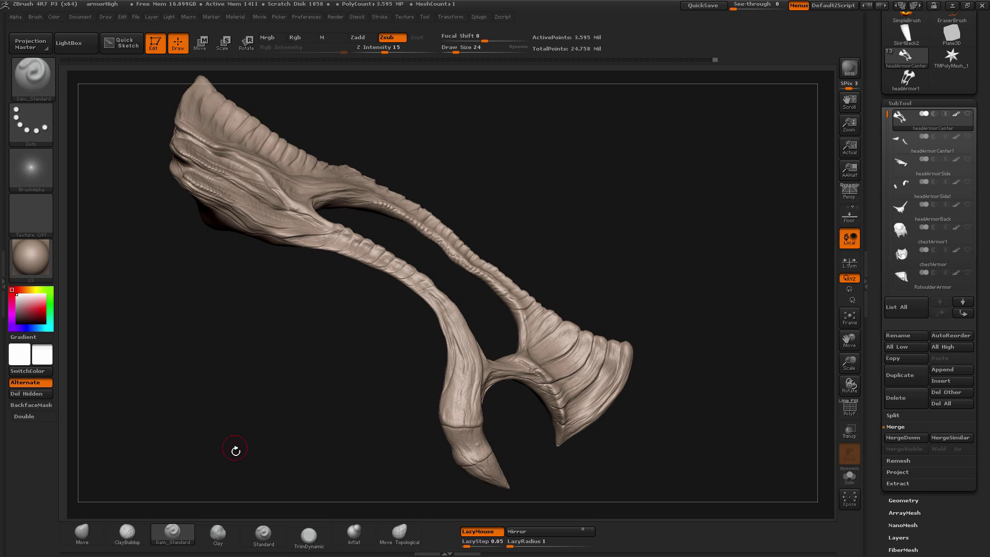